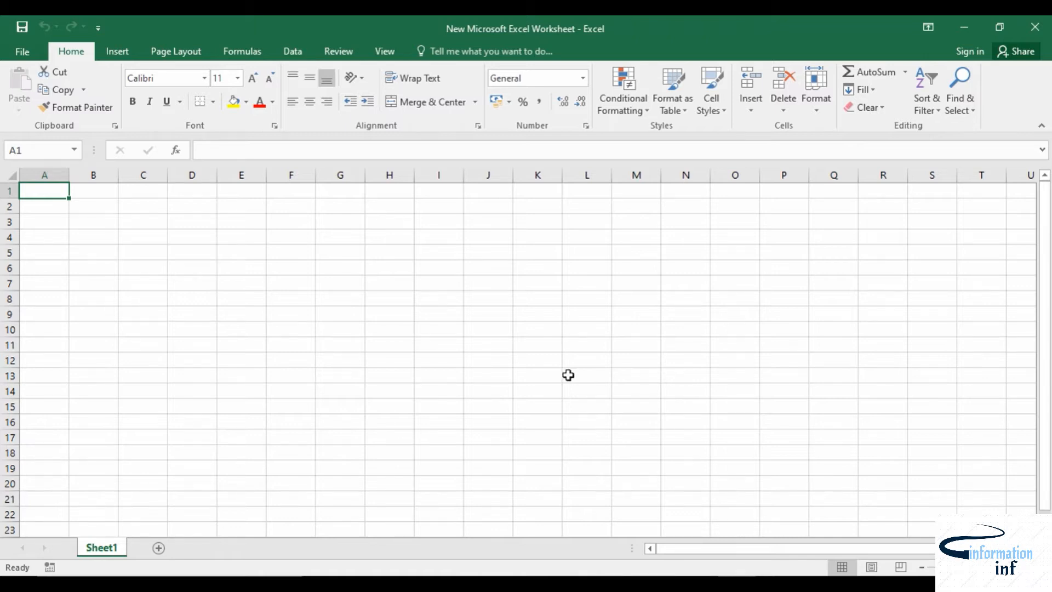
Step: Enter 1 in B3 and drag it down to B15, changing the fill to Fill Series
{"action": "left_click", "coordinate": [93, 224]}
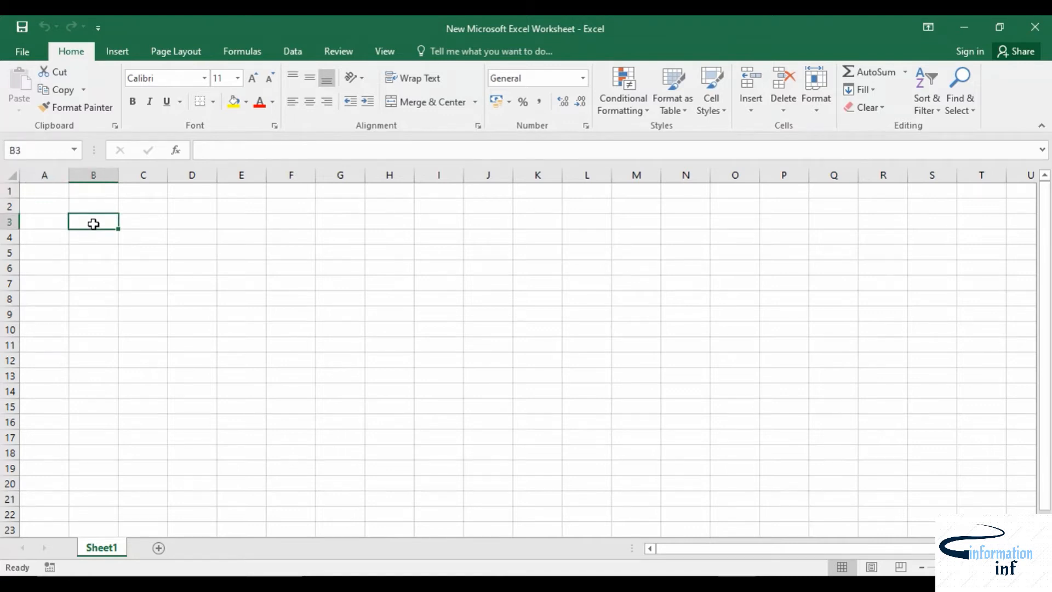
{"action": "type", "text": "1"}
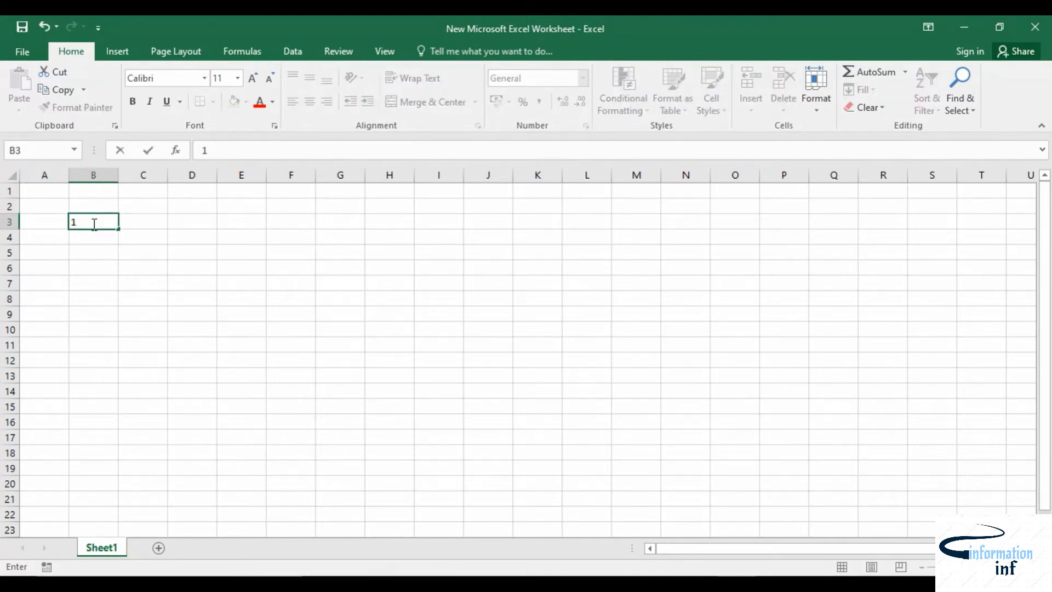
{"action": "key", "text": "Return"}
{"action": "left_click", "coordinate": [107, 219]}
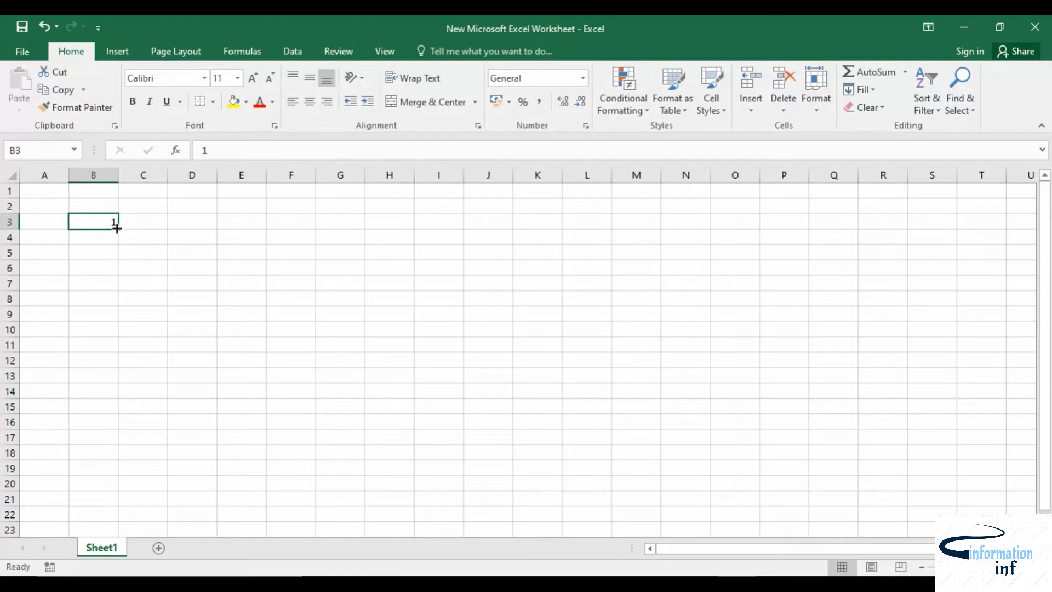
{"action": "left_click_drag", "start_coordinate": [117, 228], "coordinate": [114, 411]}
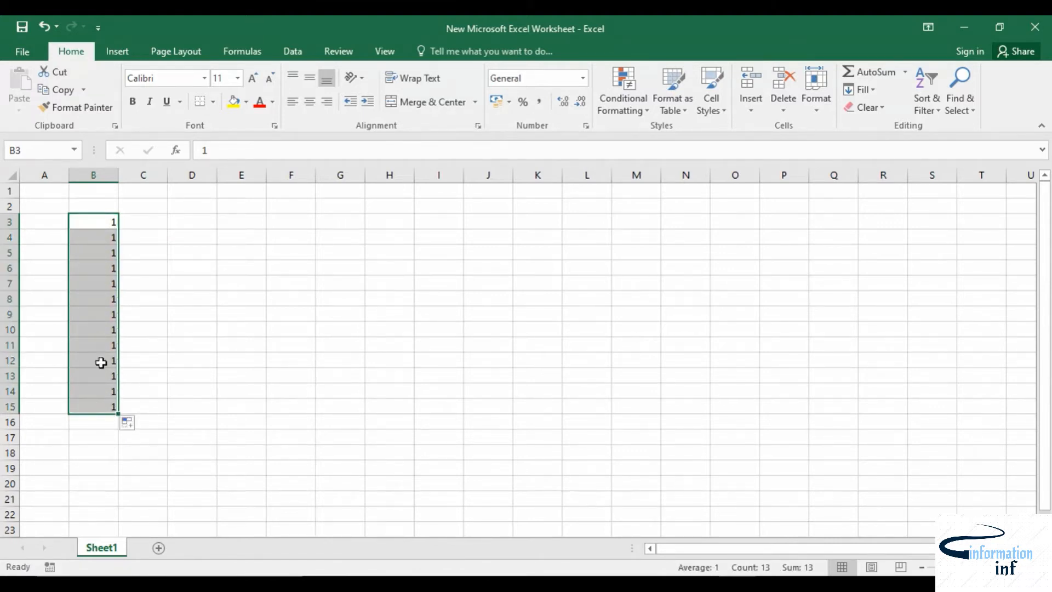
{"action": "left_click", "coordinate": [141, 425]}
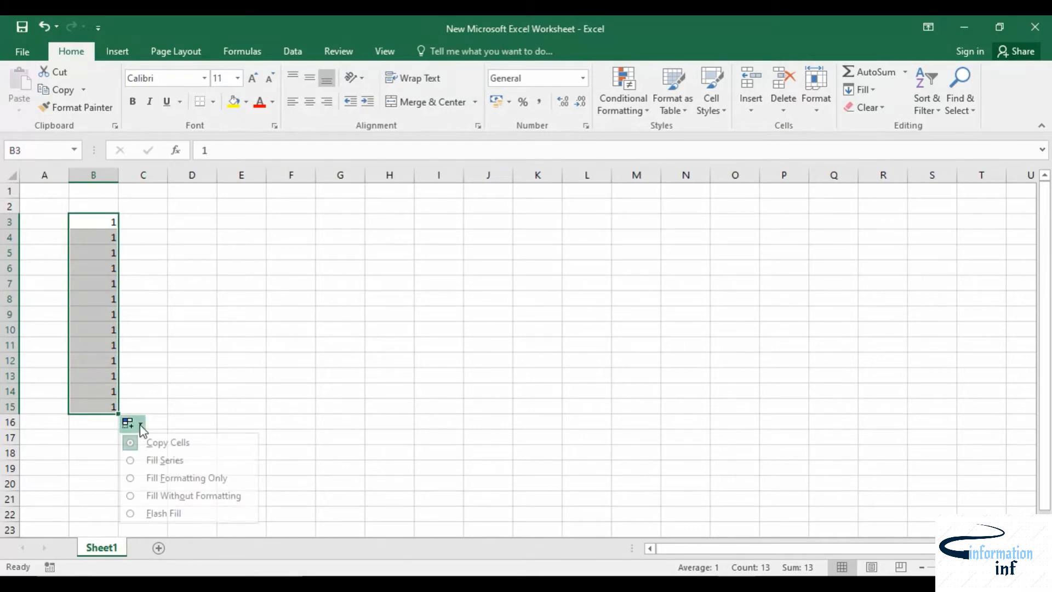
{"action": "left_click", "coordinate": [163, 461]}
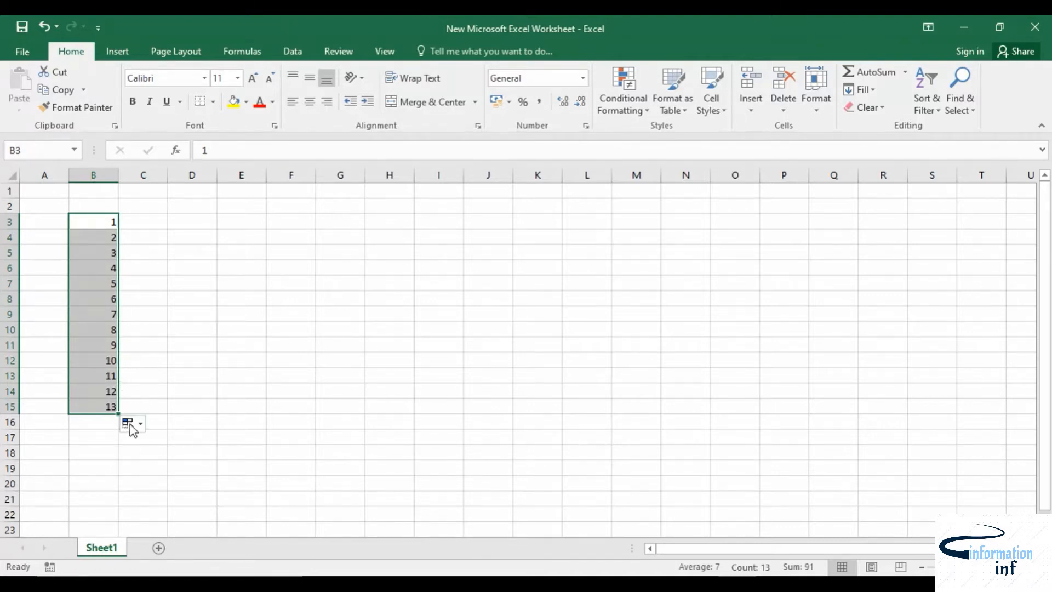
Step: Enter 2 in C3 with a yellow fill and extend it down to C15 as a Fill Series
{"action": "left_click", "coordinate": [149, 230]}
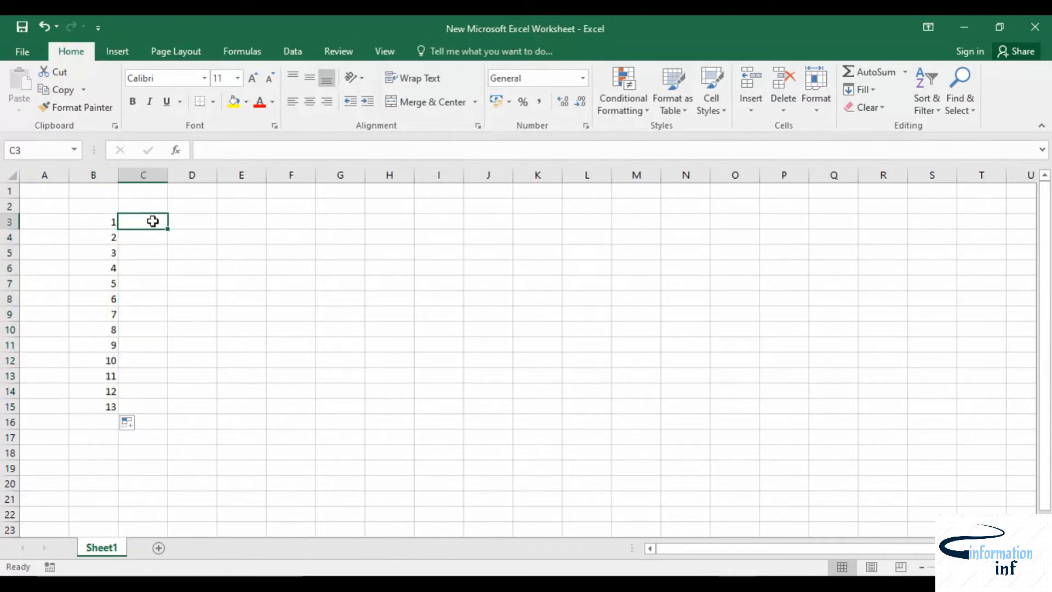
{"action": "left_click", "coordinate": [234, 101]}
{"action": "type", "text": "2"}
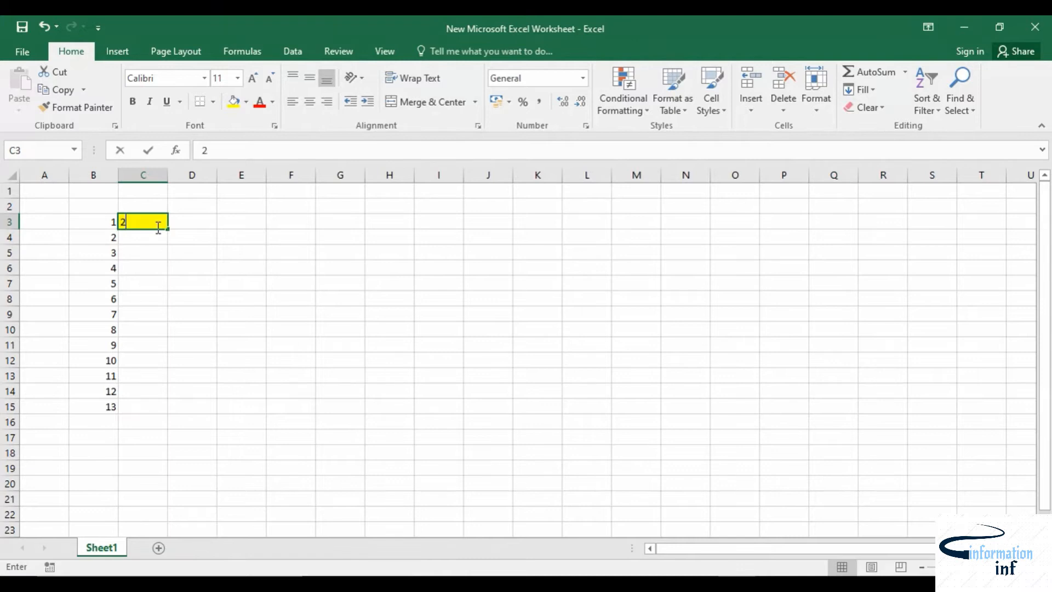
{"action": "key", "text": "Return"}
{"action": "left_click", "coordinate": [155, 220]}
{"action": "left_click_drag", "start_coordinate": [167, 231], "coordinate": [163, 408]}
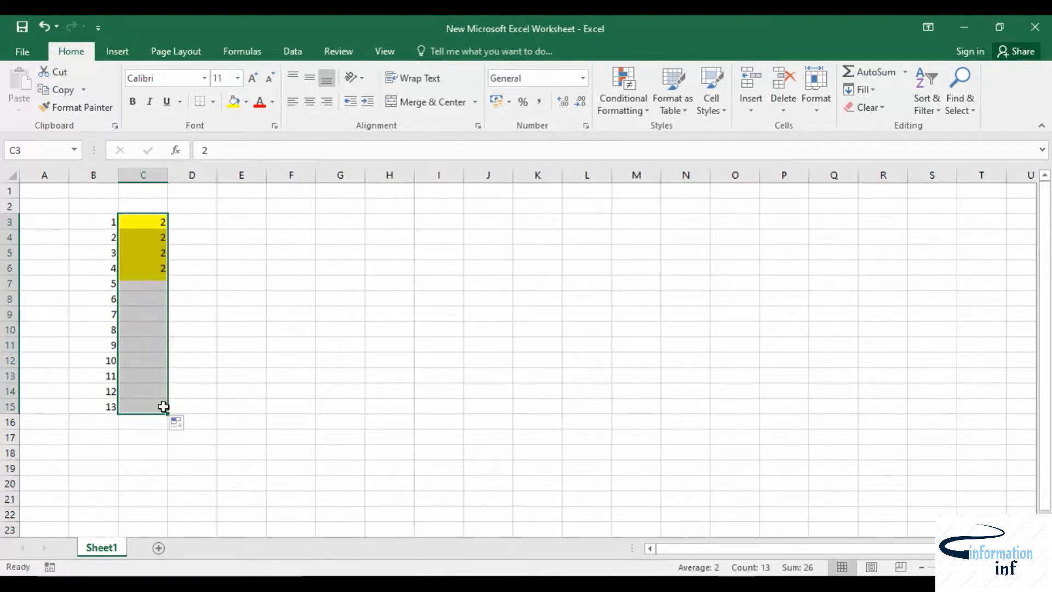
{"action": "left_click", "coordinate": [189, 428]}
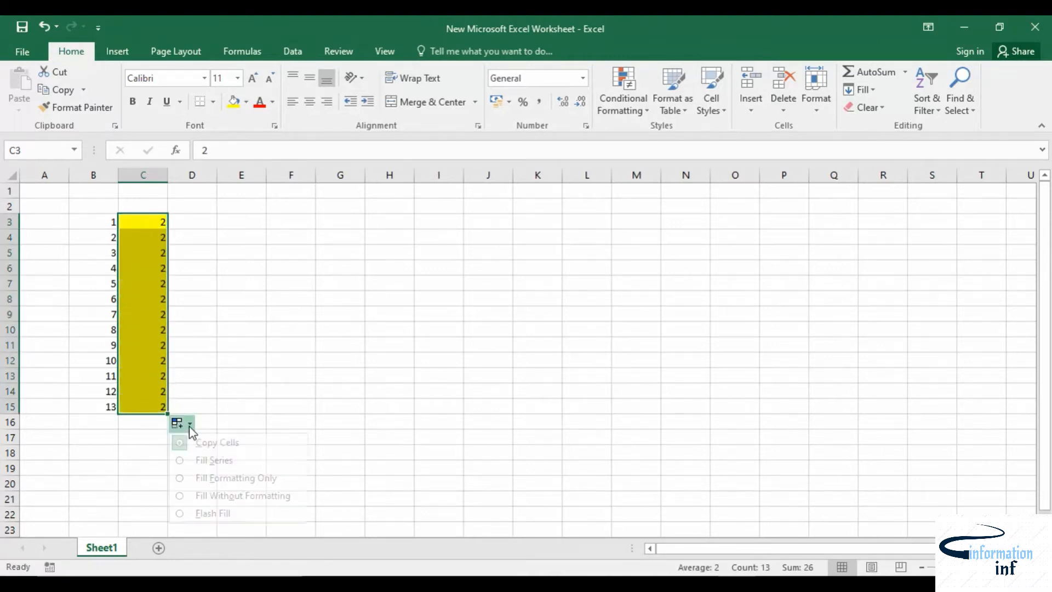
{"action": "left_click", "coordinate": [210, 459]}
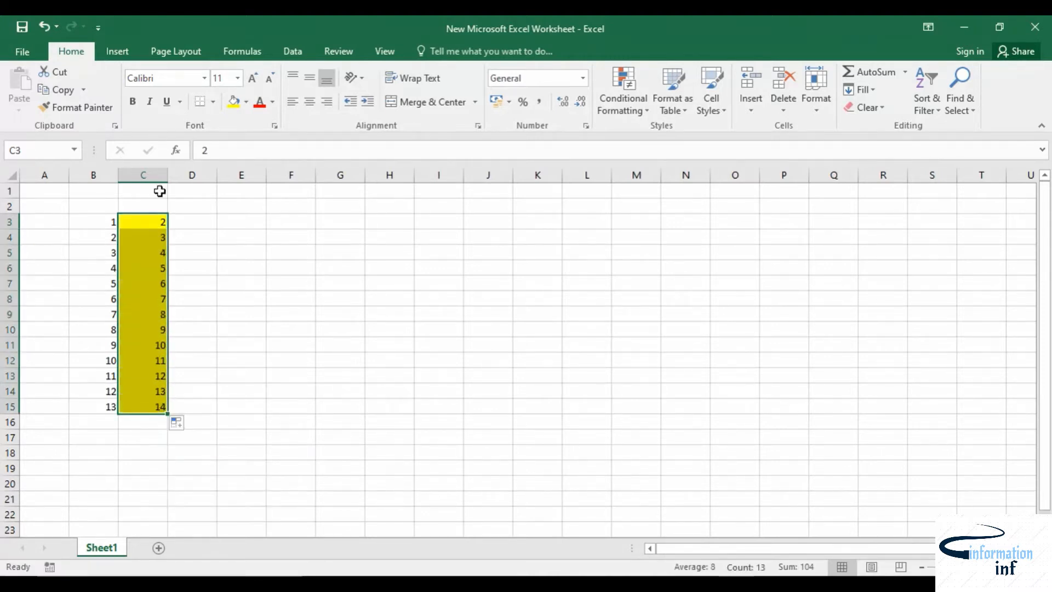
Step: Try the Fill Formatting Only and Fill Without Formatting options on the C3:C15 fill, returning to Fill Series
{"action": "left_click", "coordinate": [184, 428]}
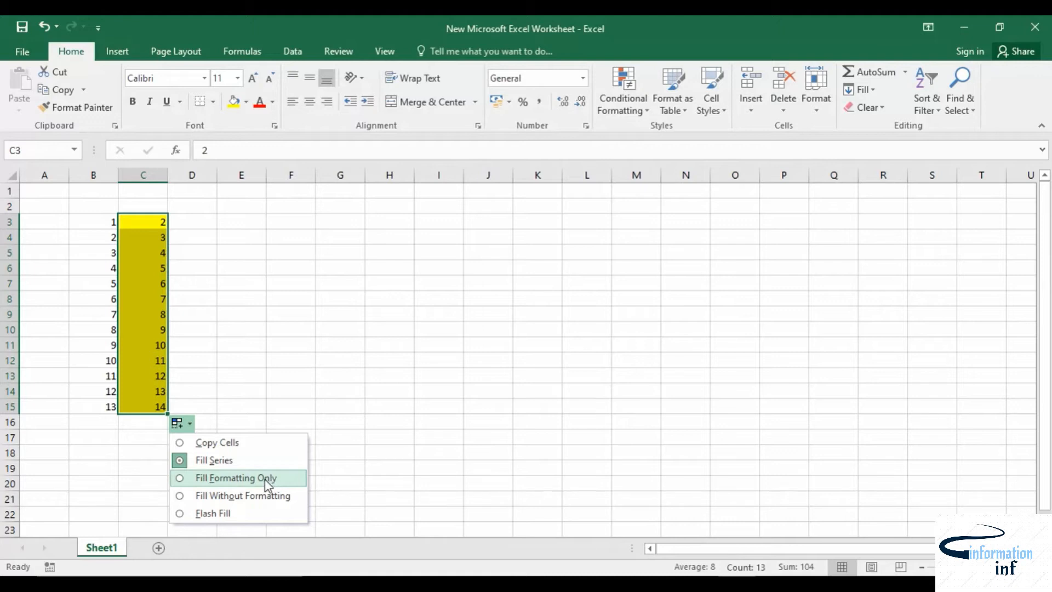
{"action": "left_click", "coordinate": [236, 480]}
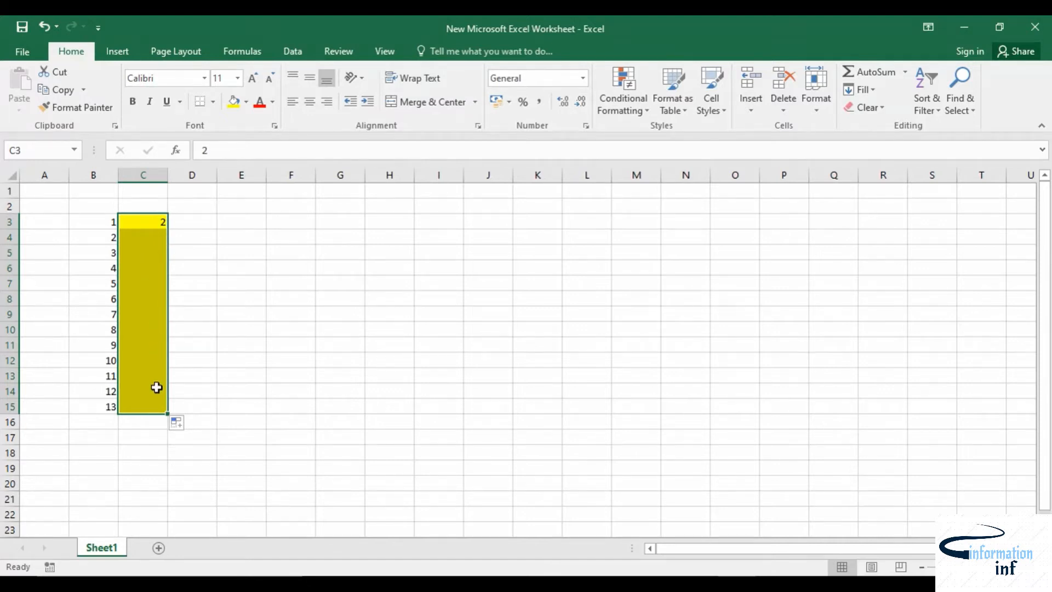
{"action": "left_click", "coordinate": [185, 423]}
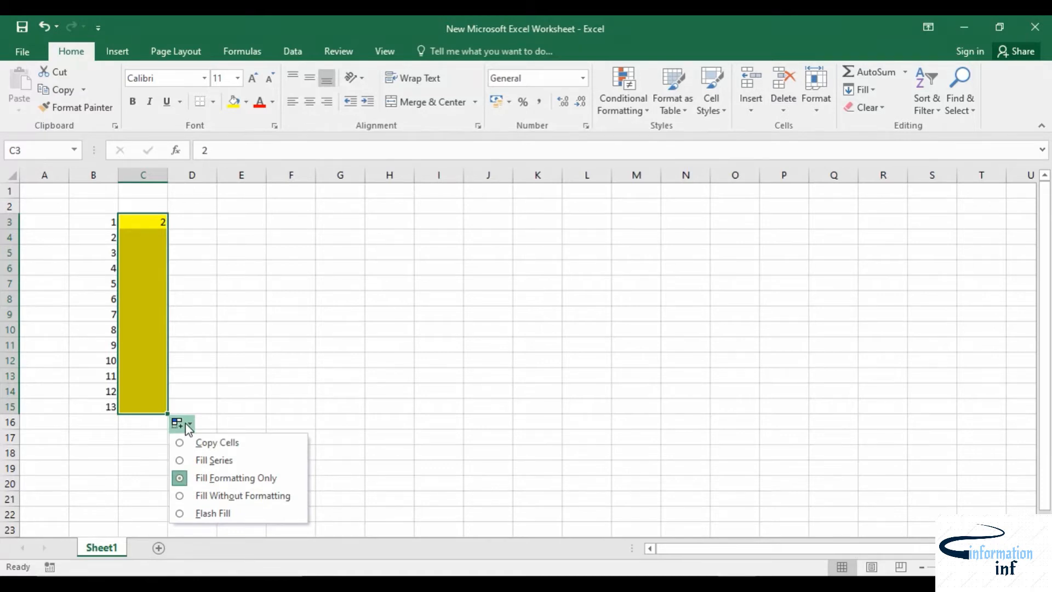
{"action": "left_click", "coordinate": [188, 496]}
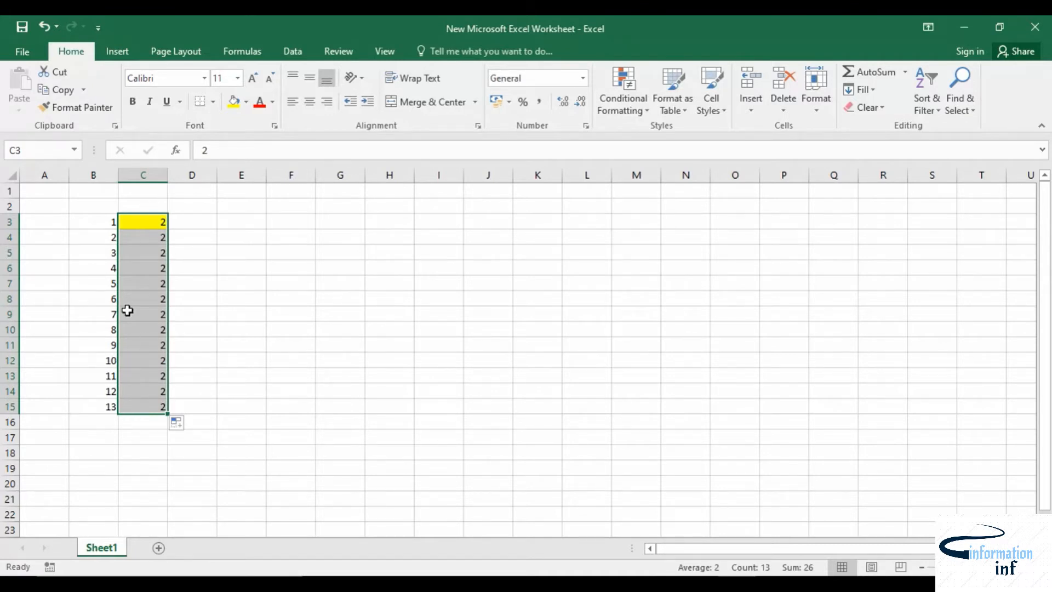
{"action": "left_click", "coordinate": [189, 424]}
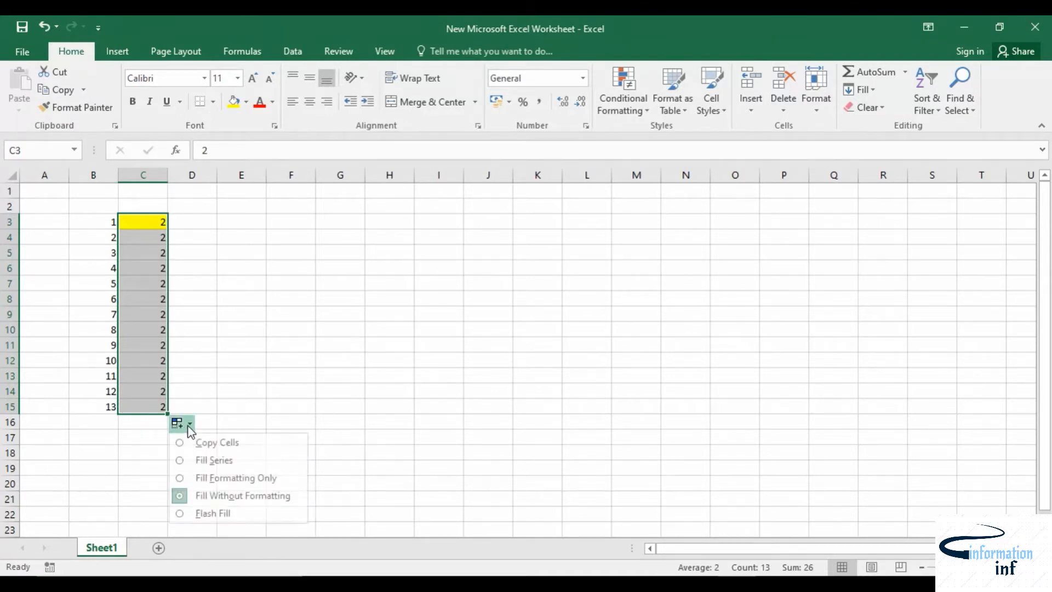
{"action": "left_click", "coordinate": [209, 462]}
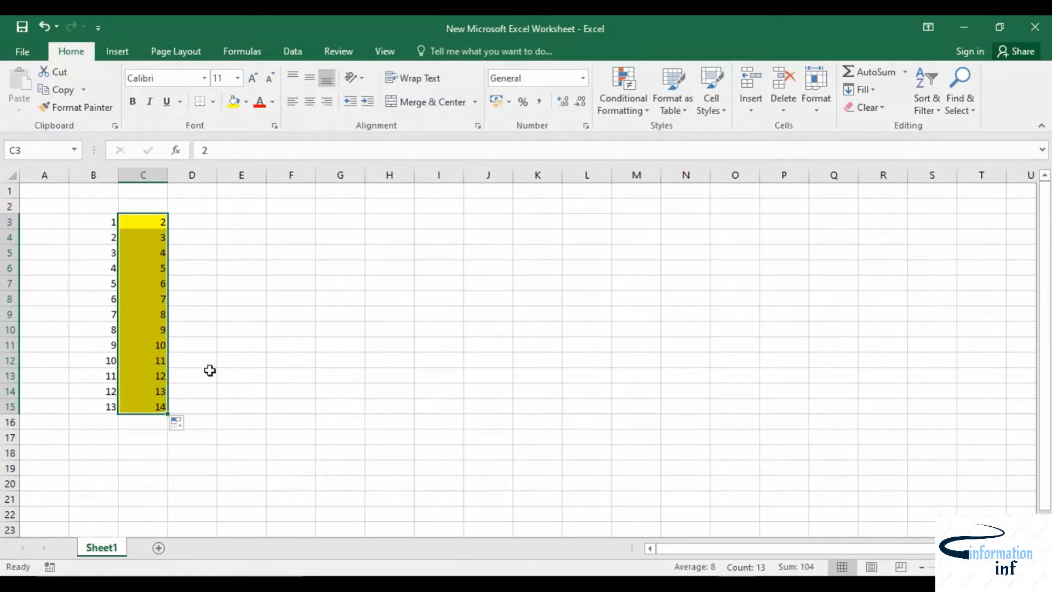
Step: Enter 2 in D3 and 4 in D4
{"action": "left_click", "coordinate": [211, 282]}
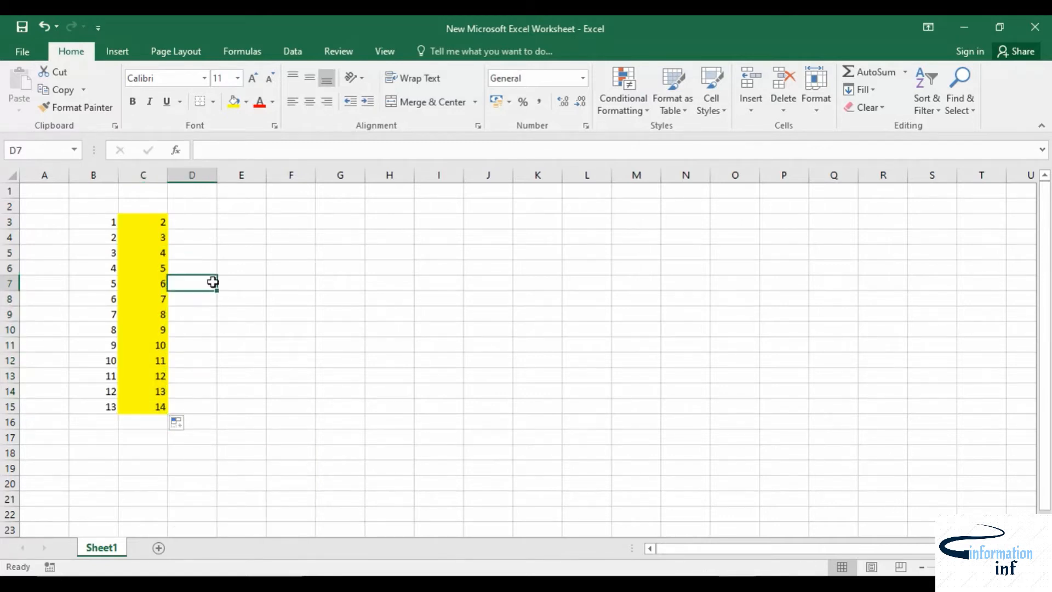
{"action": "left_click", "coordinate": [198, 223]}
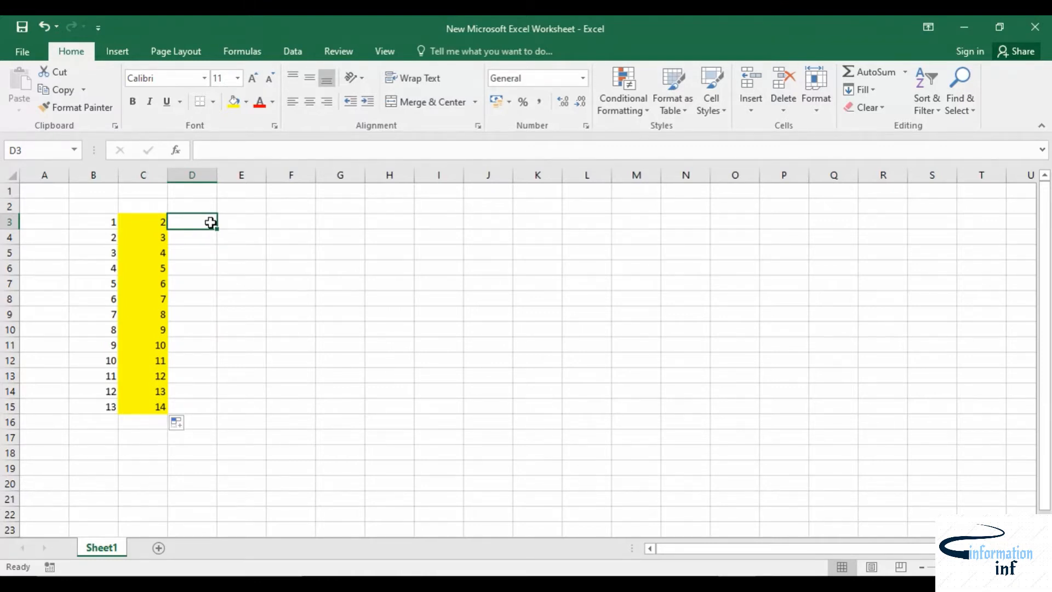
{"action": "type", "text": "2"}
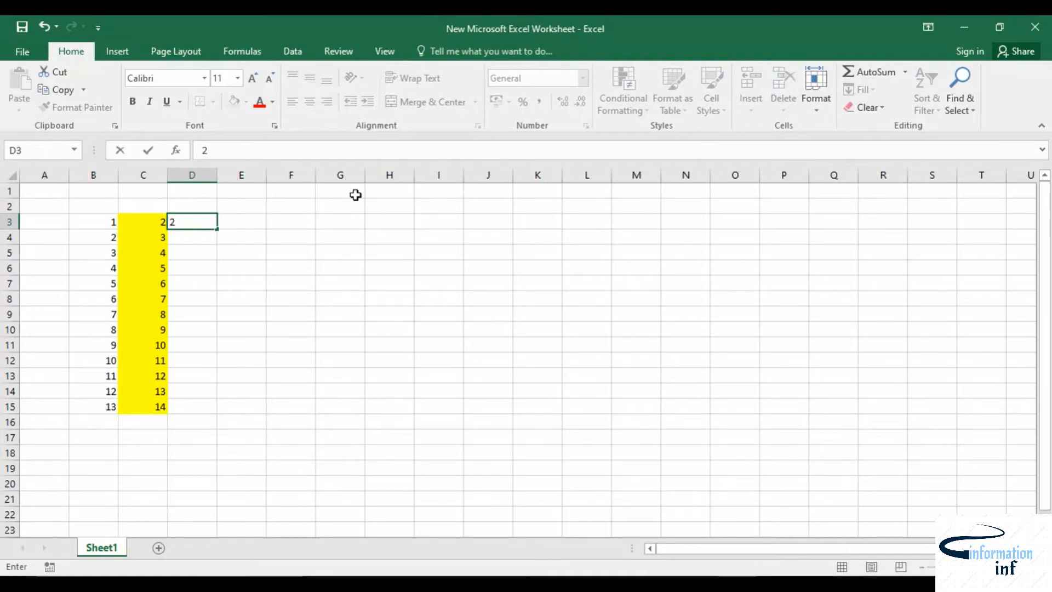
{"action": "left_click", "coordinate": [195, 238]}
{"action": "type", "text": "4"}
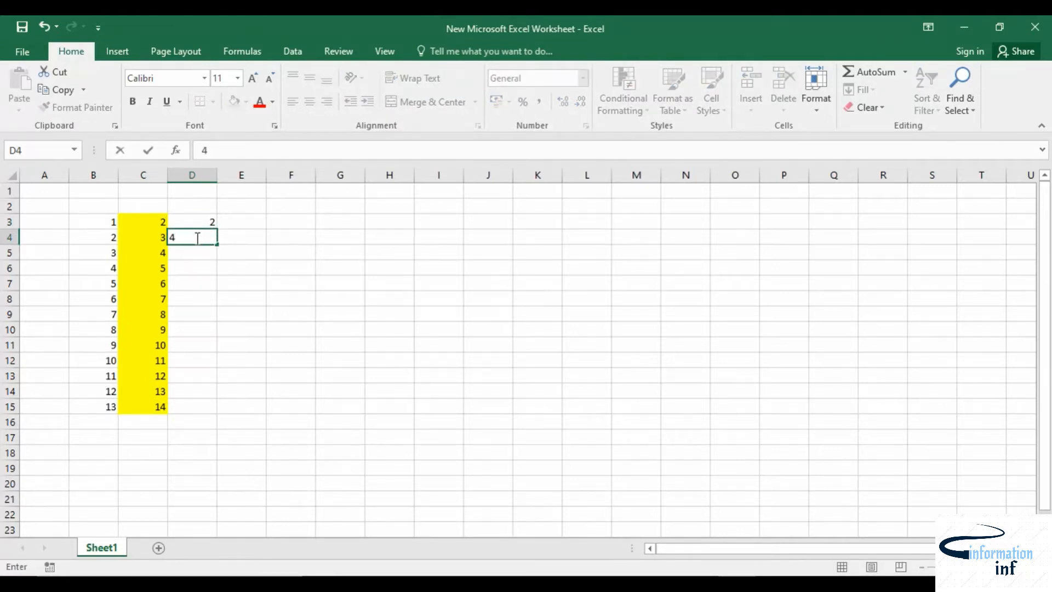
{"action": "left_click", "coordinate": [231, 250]}
{"action": "left_click_drag", "start_coordinate": [189, 220], "coordinate": [218, 246]}
{"action": "left_click", "coordinate": [285, 236]}
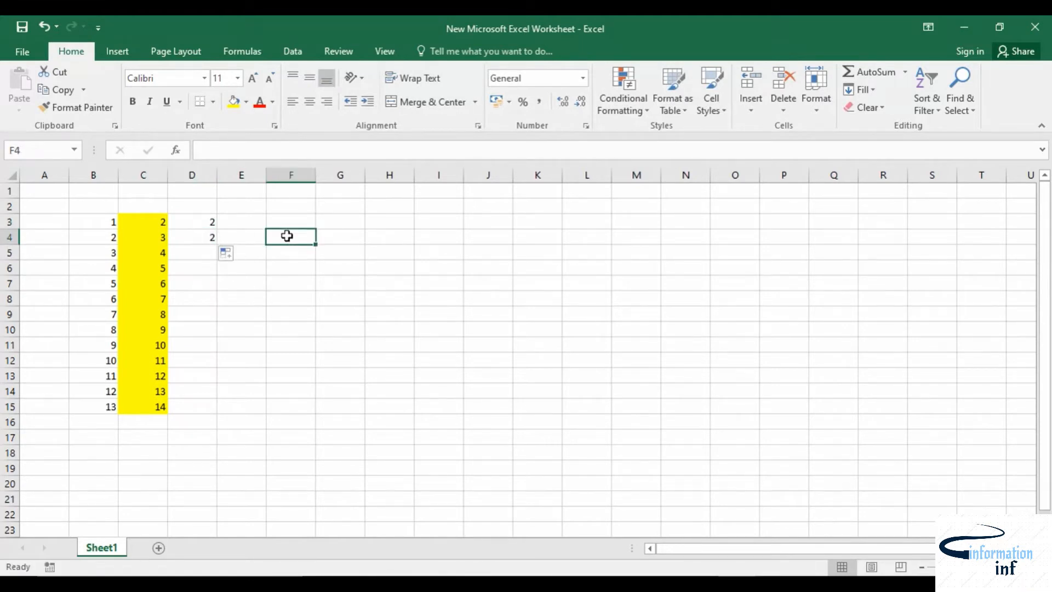
{"action": "key", "text": "ctrl+z"}
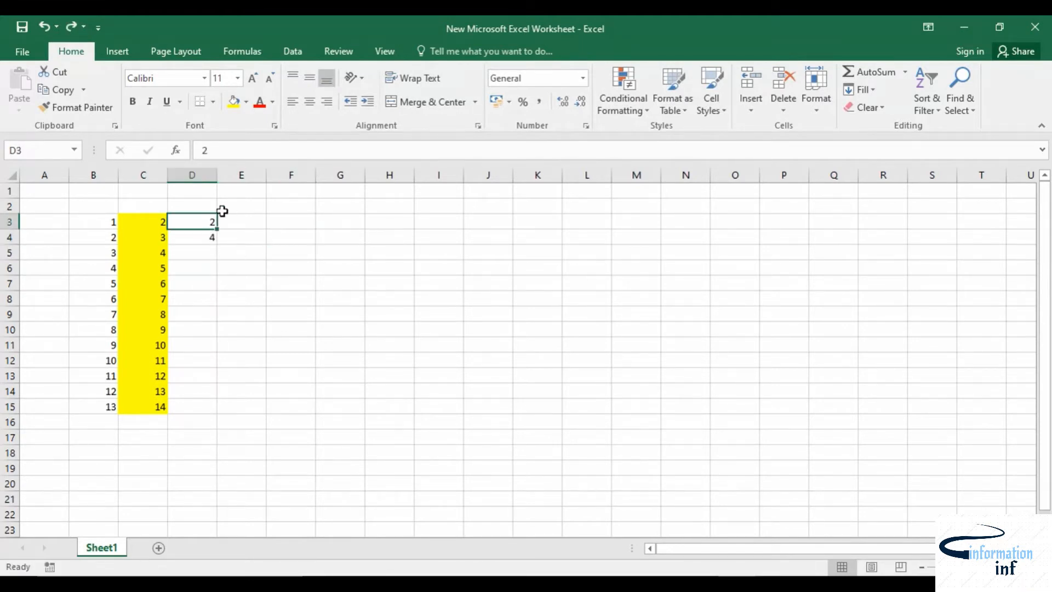
Step: Select D3:D4 and extend the step-of-2 pattern down to D15
{"action": "left_click", "coordinate": [229, 235]}
{"action": "left_click_drag", "start_coordinate": [206, 222], "coordinate": [211, 237]}
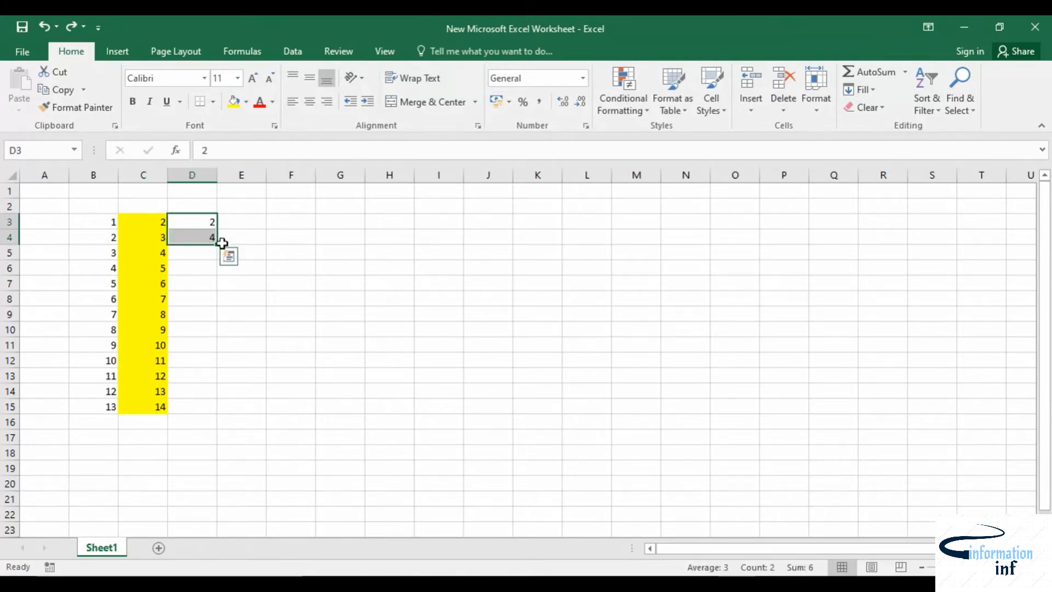
{"action": "left_click_drag", "start_coordinate": [219, 245], "coordinate": [206, 412]}
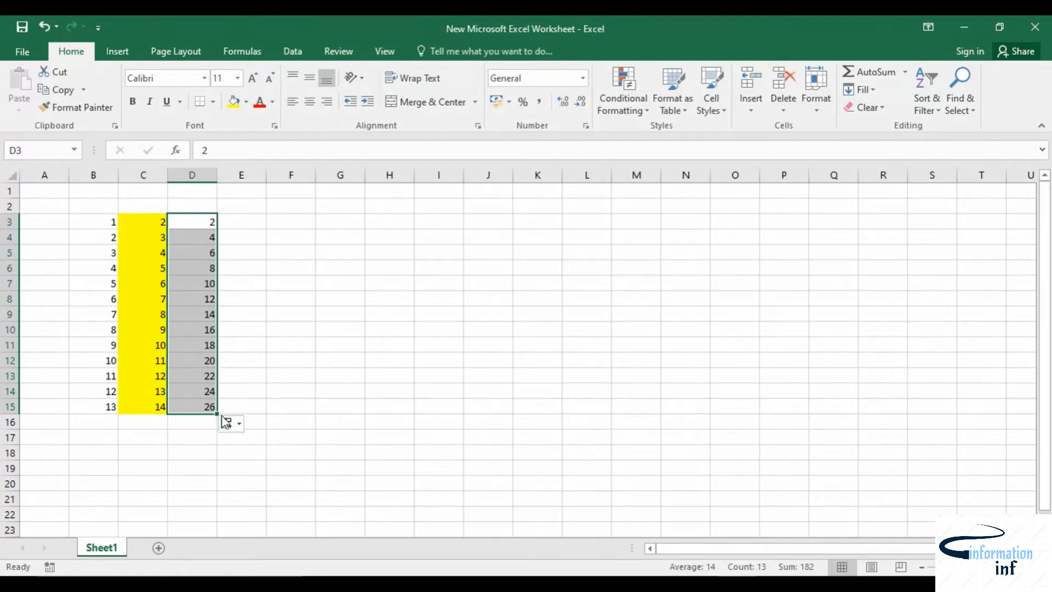
Step: Enter 15 in E3 and 30 in E4, and extend the pattern down to E15
{"action": "left_click", "coordinate": [254, 225]}
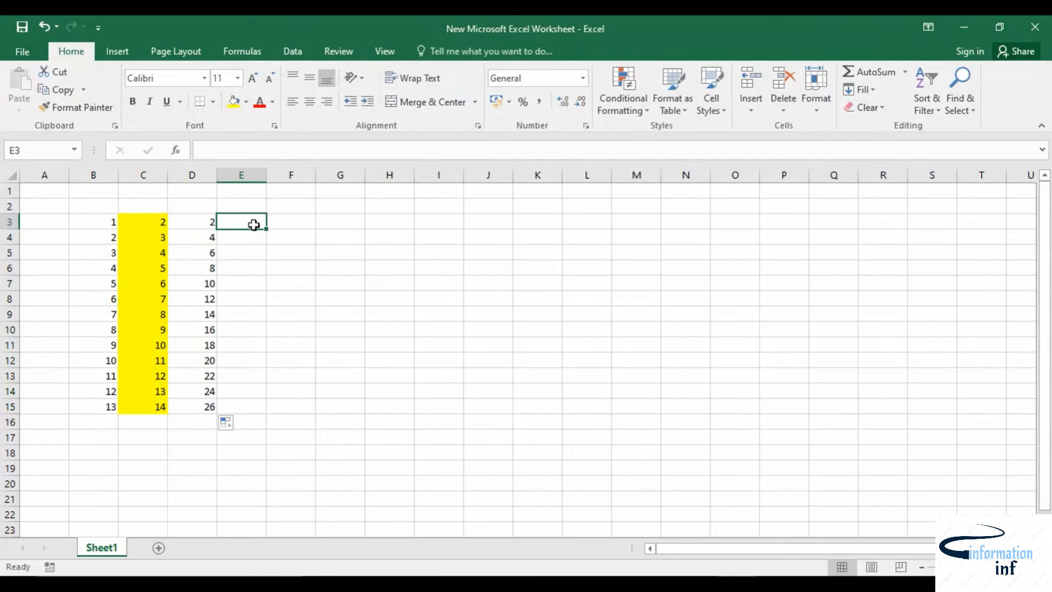
{"action": "type", "text": "15"}
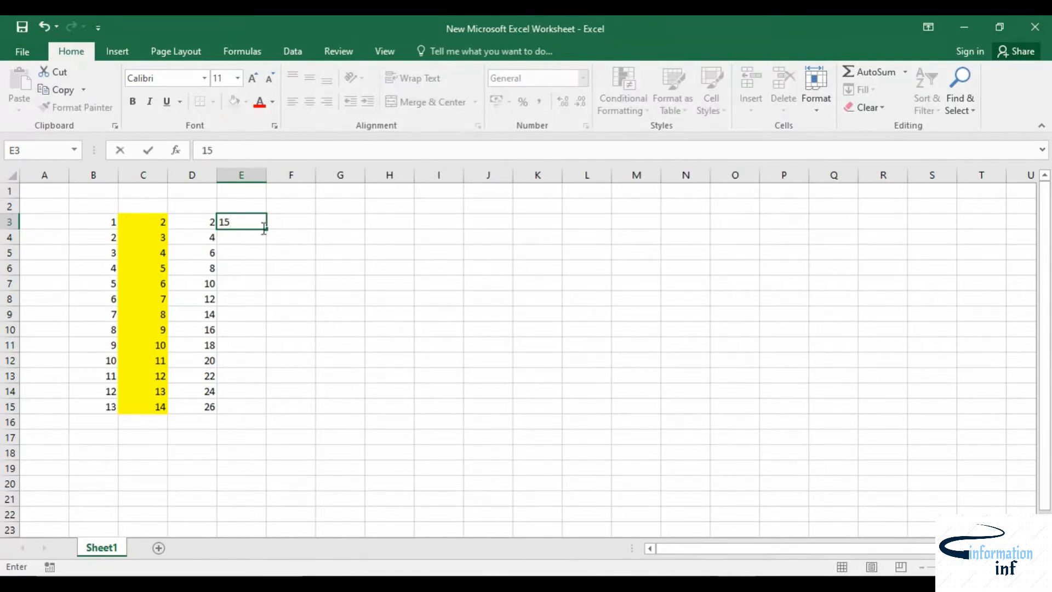
{"action": "left_click", "coordinate": [247, 232]}
{"action": "type", "text": "30"}
{"action": "left_click", "coordinate": [235, 217]}
{"action": "mouse_move", "coordinate": [240, 225]}
{"action": "left_mouse_down"}
{"action": "mouse_move", "coordinate": [272, 362]}
{"action": "mouse_move", "coordinate": [273, 413]}
{"action": "mouse_move", "coordinate": [252, 416]}
{"action": "left_mouse_up"}
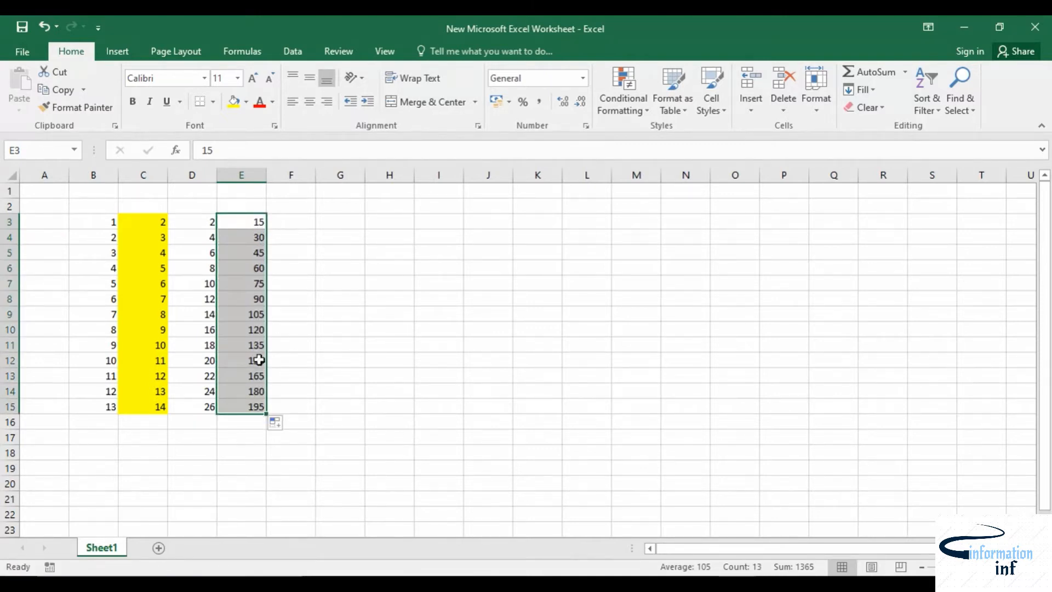
Step: Insert an AutoSum of B3:E3 in F3
{"action": "left_click", "coordinate": [358, 374]}
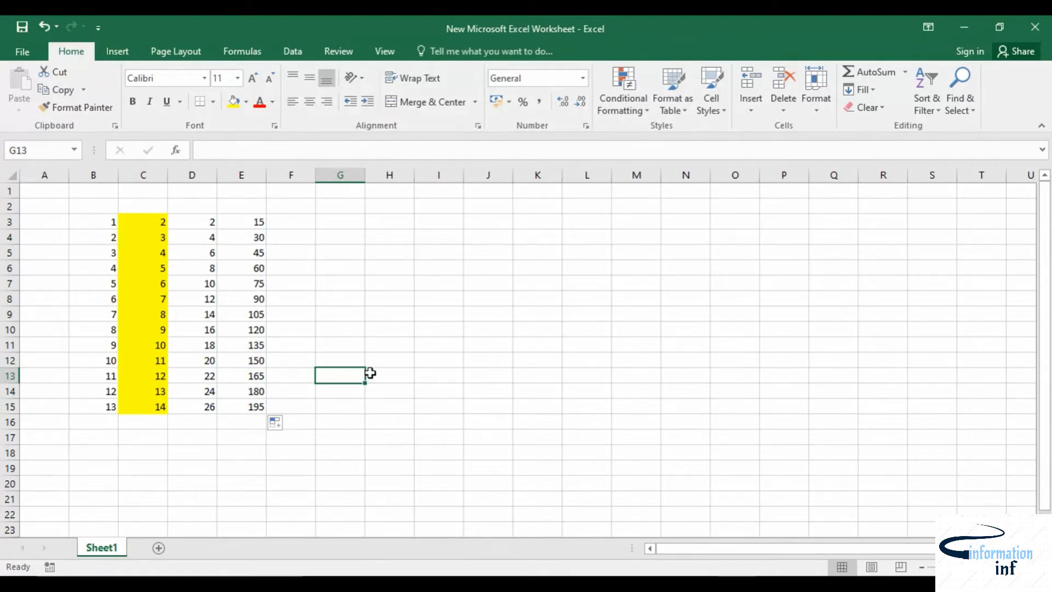
{"action": "left_click", "coordinate": [289, 222]}
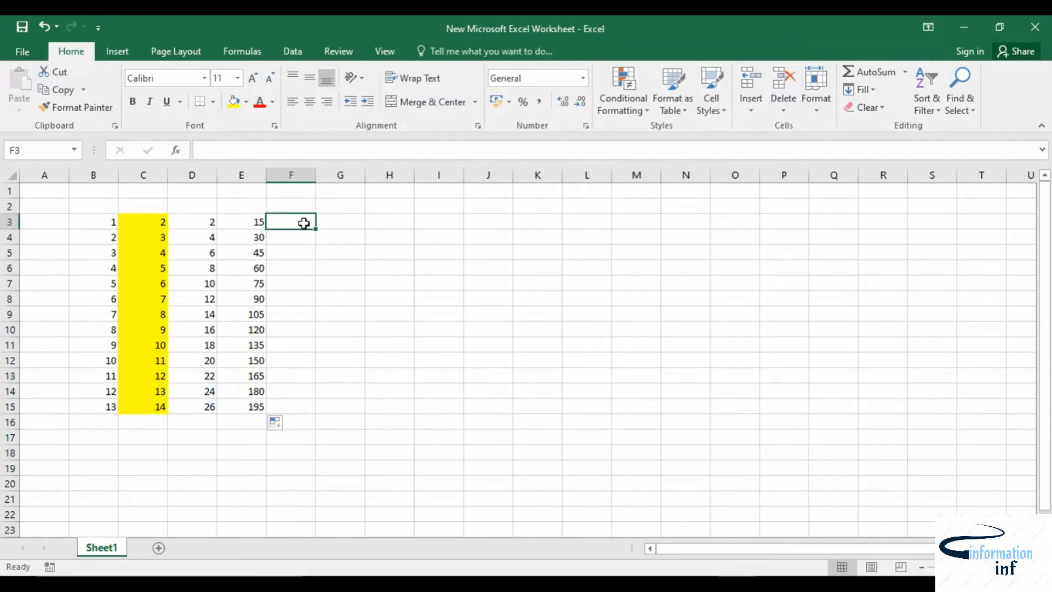
{"action": "left_click", "coordinate": [871, 72]}
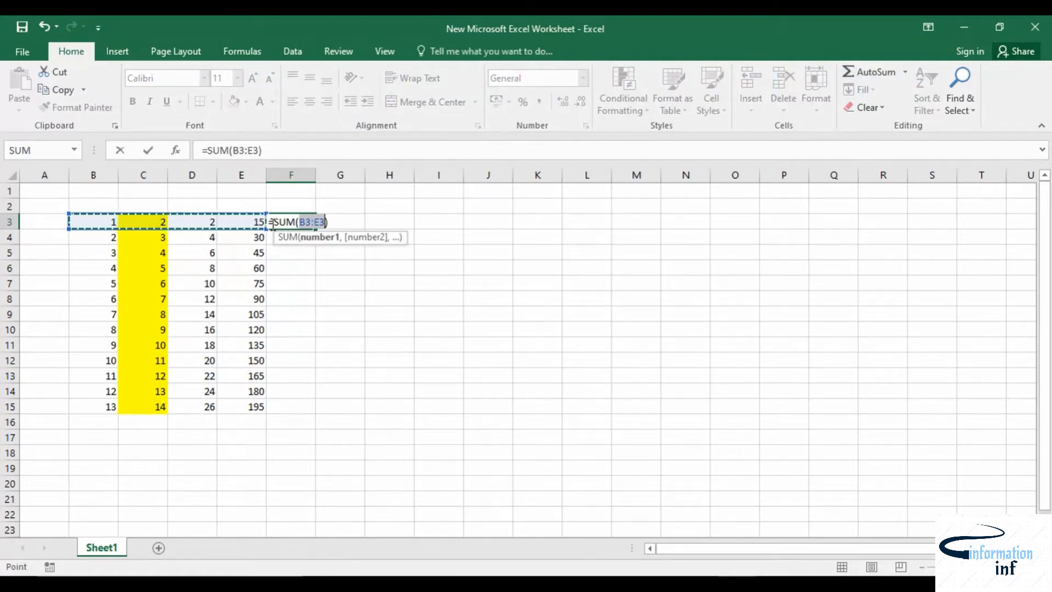
{"action": "key", "text": "Return"}
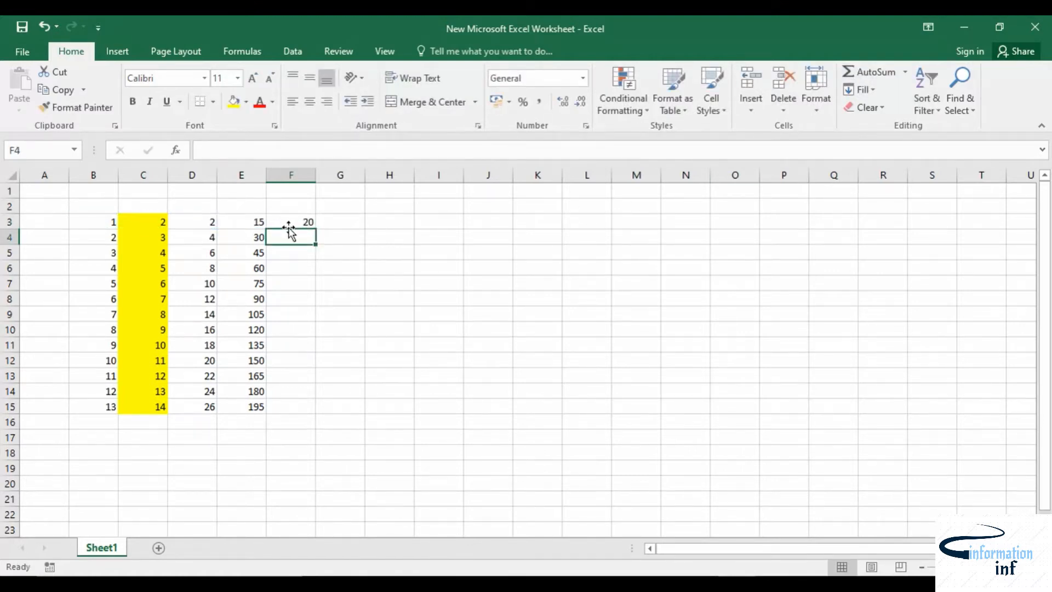
Step: Copy the F3 sum formula down to F15 and select B4:E4 to compare with F4's total
{"action": "left_click", "coordinate": [289, 220]}
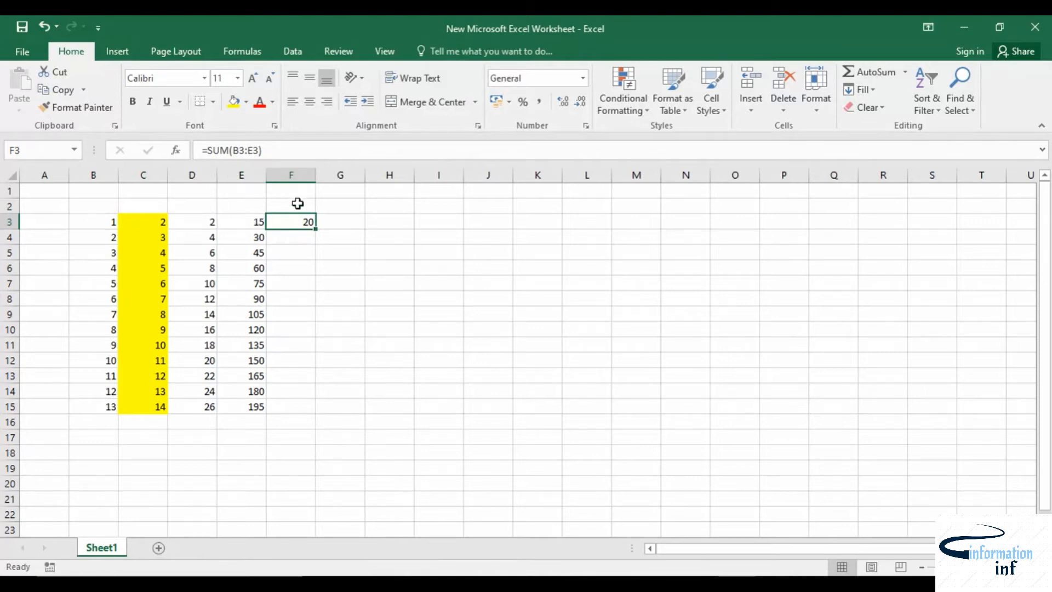
{"action": "left_click_drag", "start_coordinate": [314, 230], "coordinate": [304, 408]}
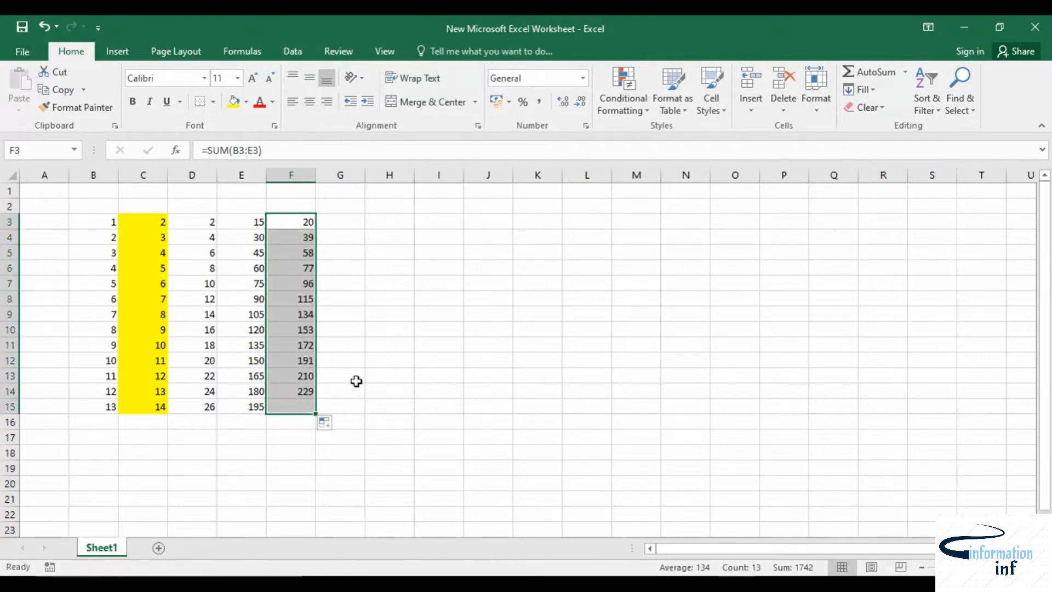
{"action": "left_click", "coordinate": [384, 268]}
{"action": "left_click_drag", "start_coordinate": [83, 237], "coordinate": [262, 249]}
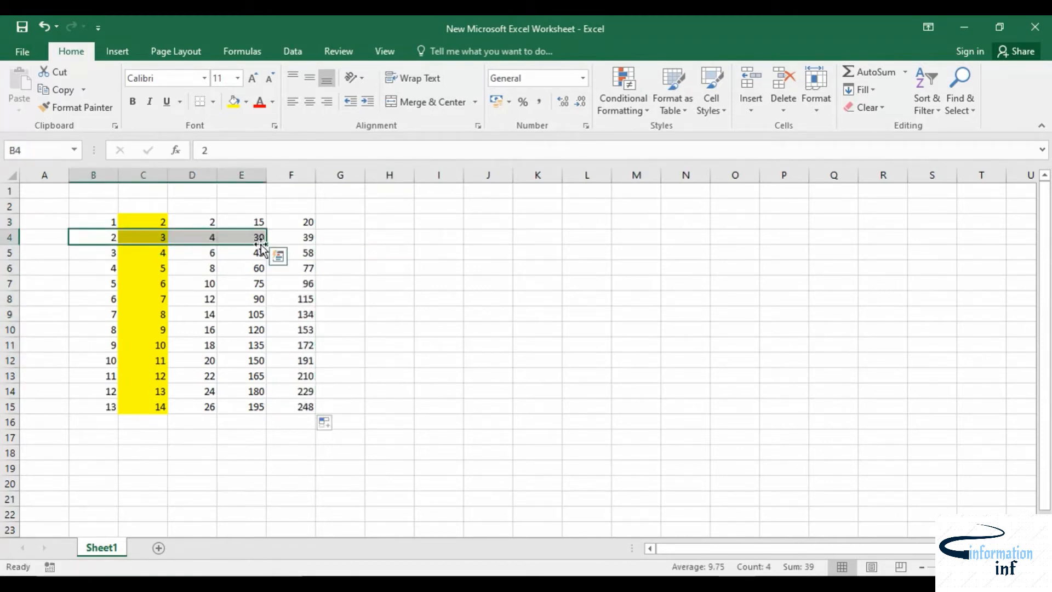
Step: Inspect the copied SUM formulas in several cells of column F
{"action": "left_click", "coordinate": [304, 239]}
{"action": "left_click", "coordinate": [301, 269]}
{"action": "left_click", "coordinate": [302, 283]}
{"action": "left_click", "coordinate": [299, 296]}
{"action": "left_click", "coordinate": [294, 315]}
{"action": "left_click", "coordinate": [294, 330]}
{"action": "left_click", "coordinate": [295, 359]}
{"action": "left_click", "coordinate": [294, 390]}
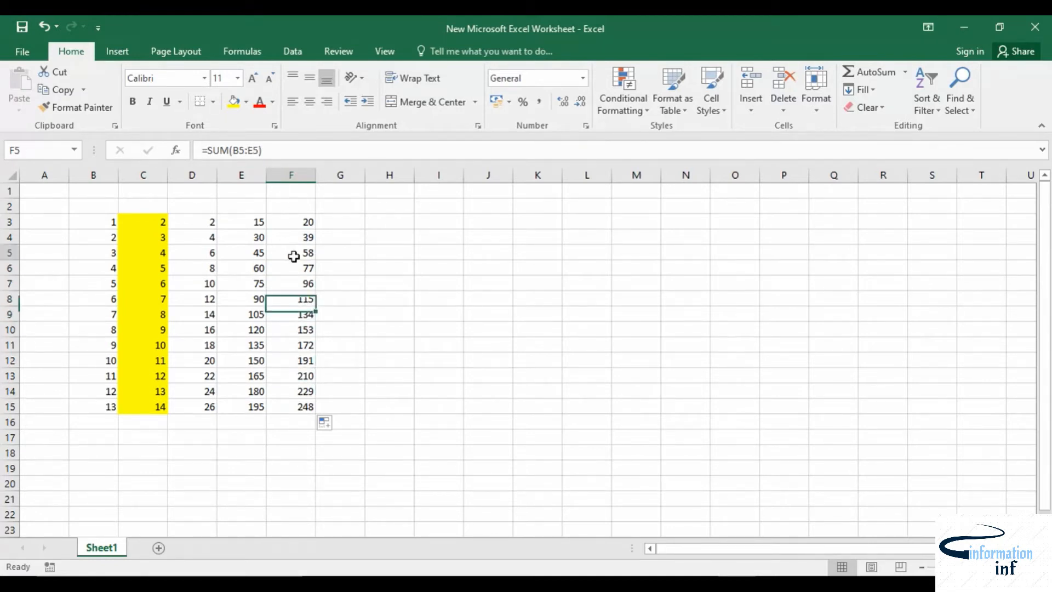
{"action": "left_click", "coordinate": [291, 253]}
{"action": "left_click", "coordinate": [291, 282]}
{"action": "left_click", "coordinate": [295, 318]}
{"action": "left_click", "coordinate": [296, 359]}
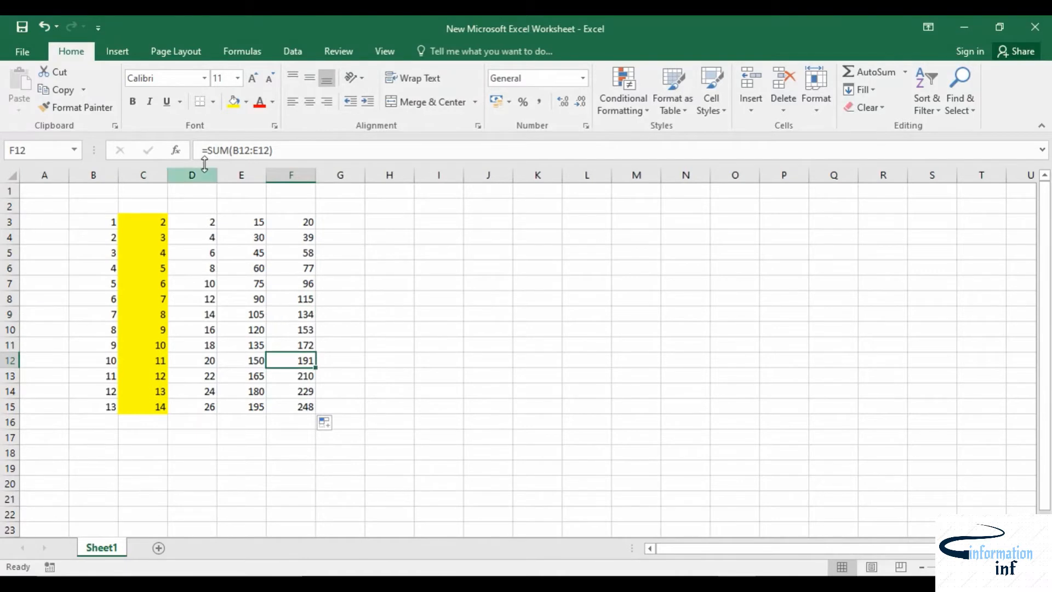
Step: Select F3 and open the AutoFill Options for the copied sums, then close the list
{"action": "left_click", "coordinate": [286, 220]}
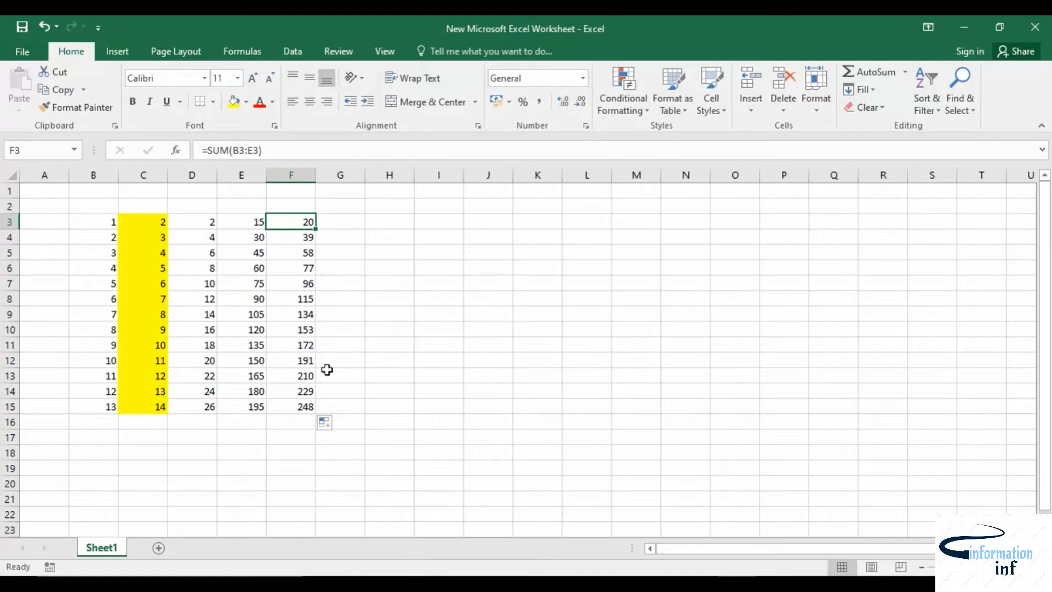
{"action": "left_click", "coordinate": [331, 424]}
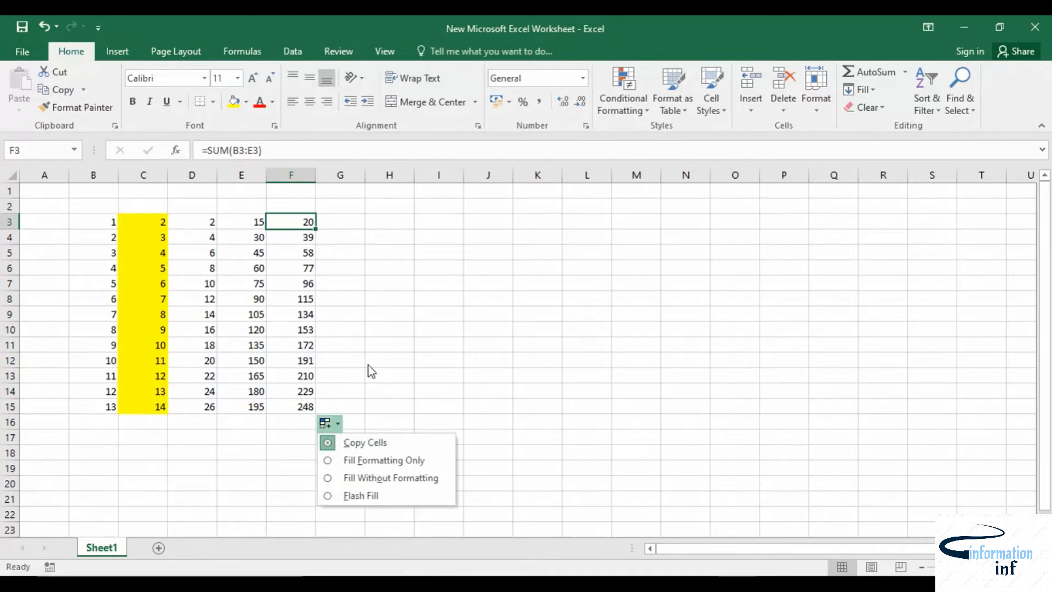
{"action": "left_click", "coordinate": [347, 228]}
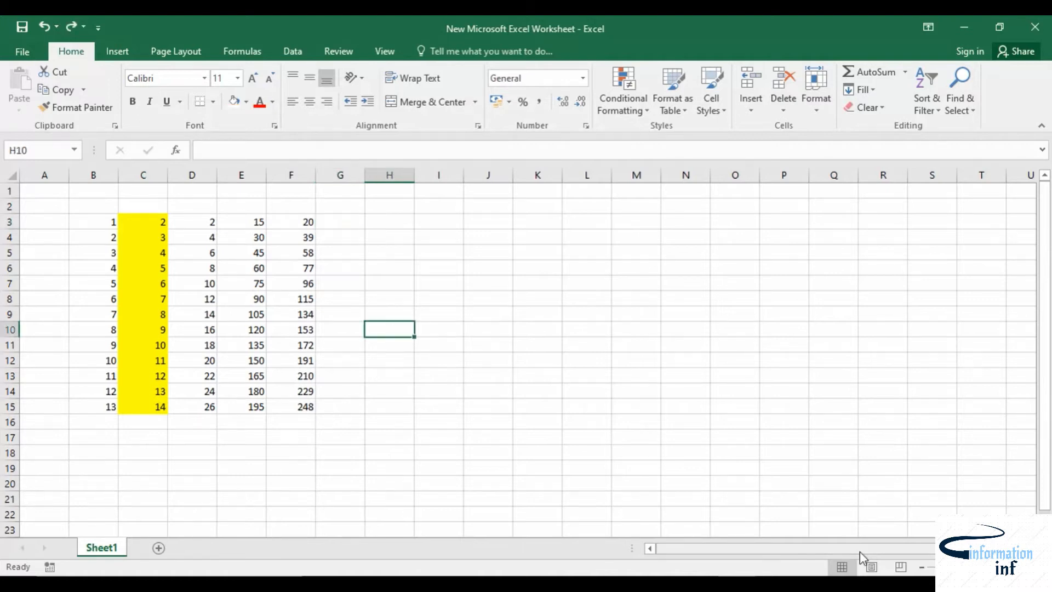
Step: Enter the date 04-04-2020 in I4
{"action": "left_click_drag", "start_coordinate": [859, 551], "coordinate": [916, 550]}
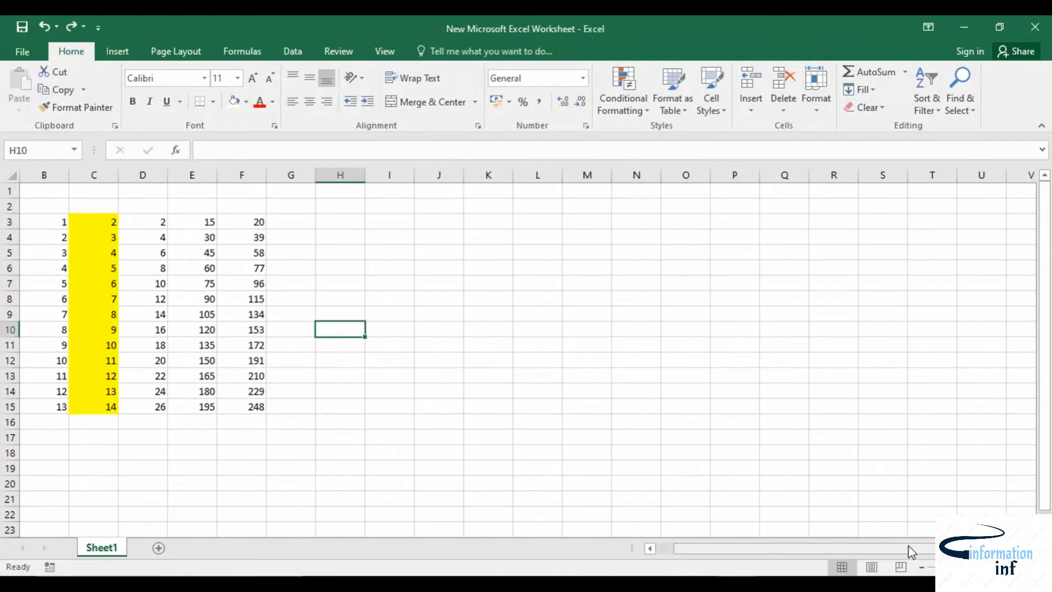
{"action": "left_click", "coordinate": [537, 362]}
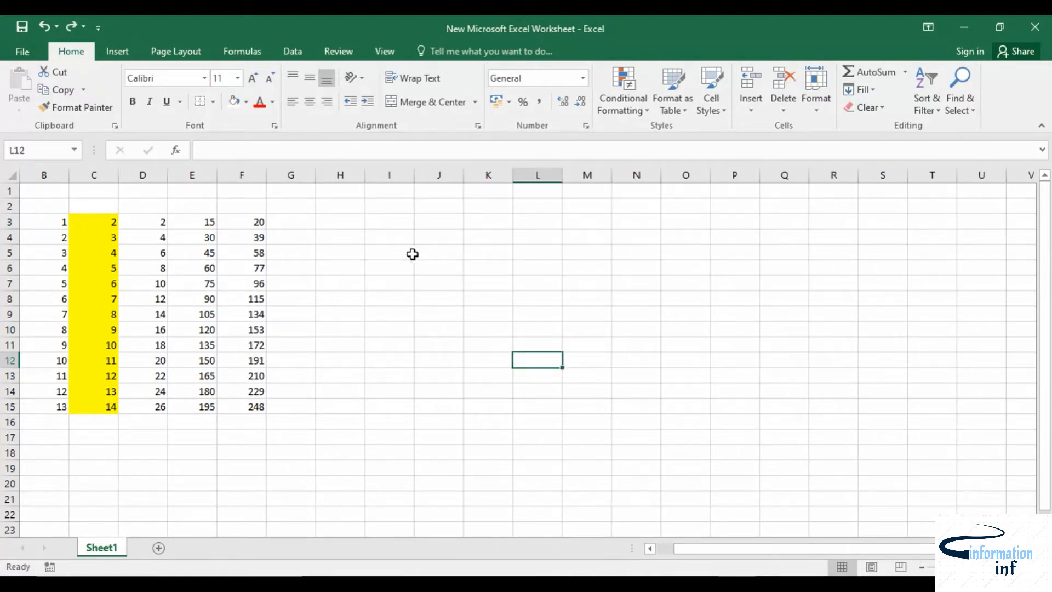
{"action": "left_click", "coordinate": [387, 242]}
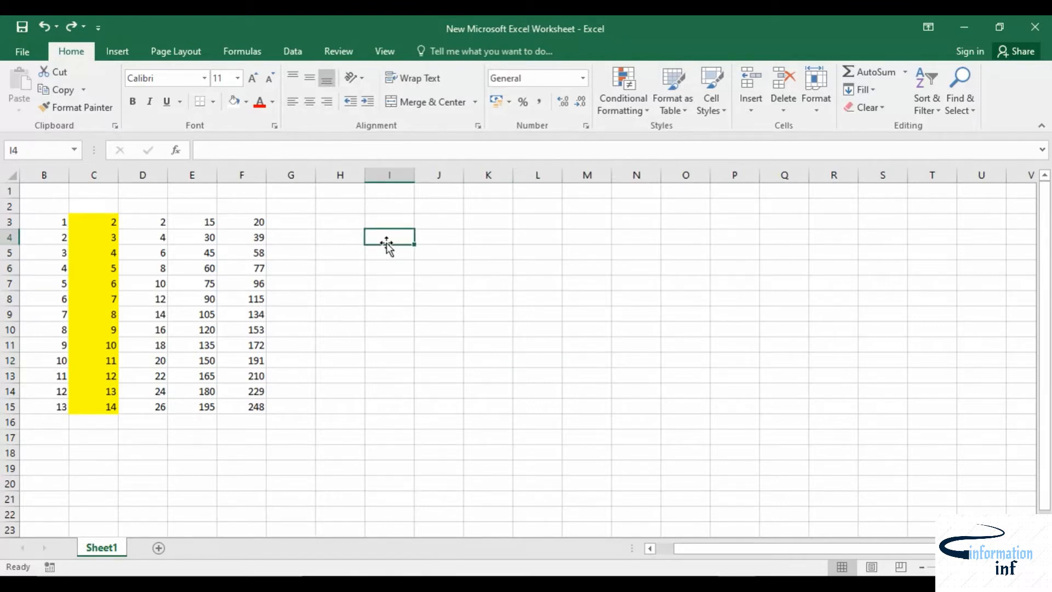
{"action": "type", "text": "04-04-2020"}
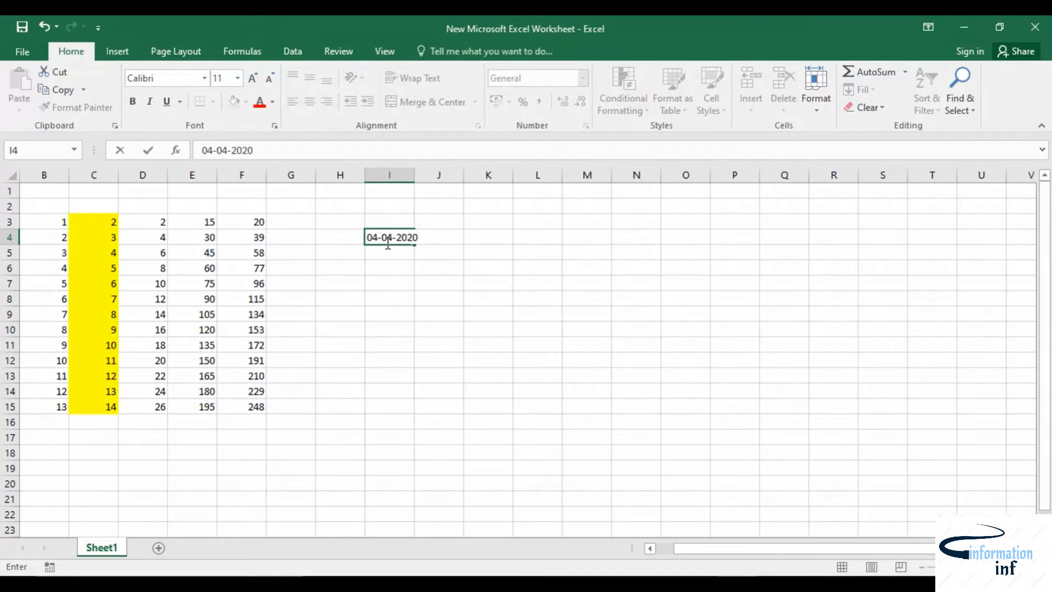
{"action": "left_click", "coordinate": [433, 327]}
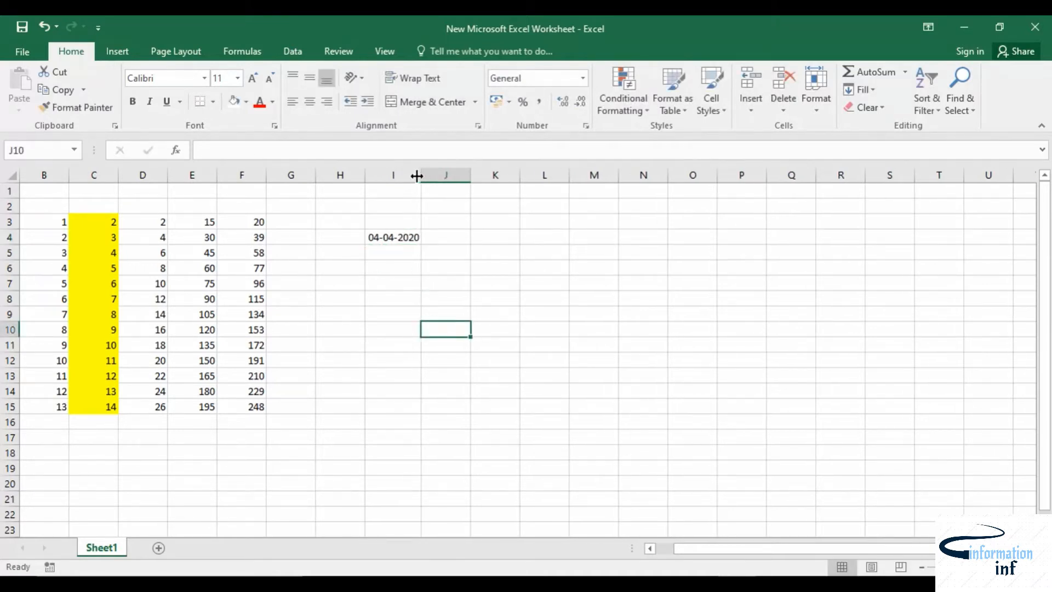
Step: Format I4 as a long date in the Wednesday, 14 March, 2012 style
{"action": "left_click", "coordinate": [388, 237]}
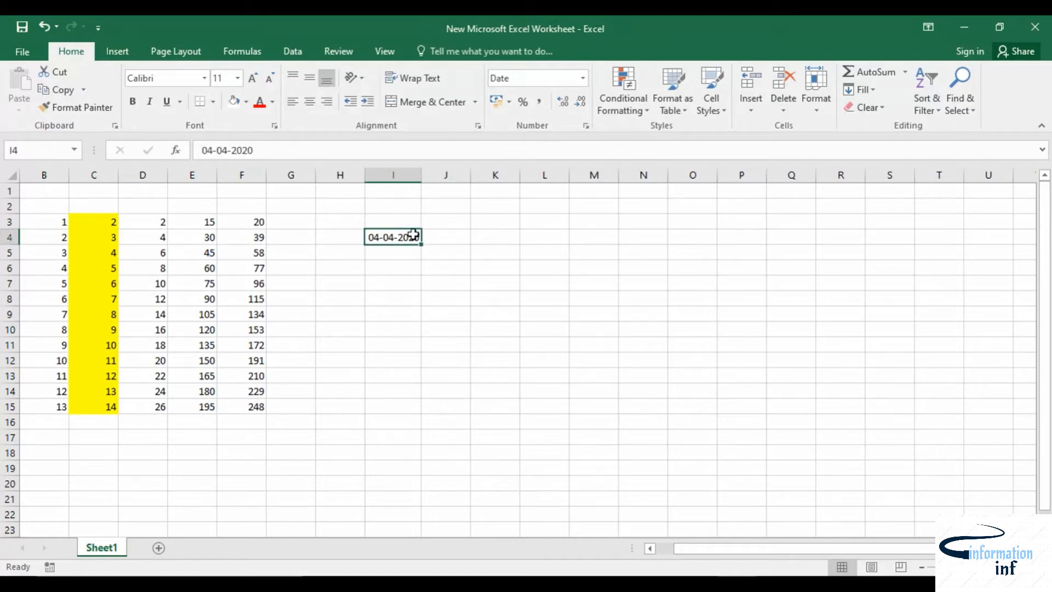
{"action": "left_click", "coordinate": [586, 126]}
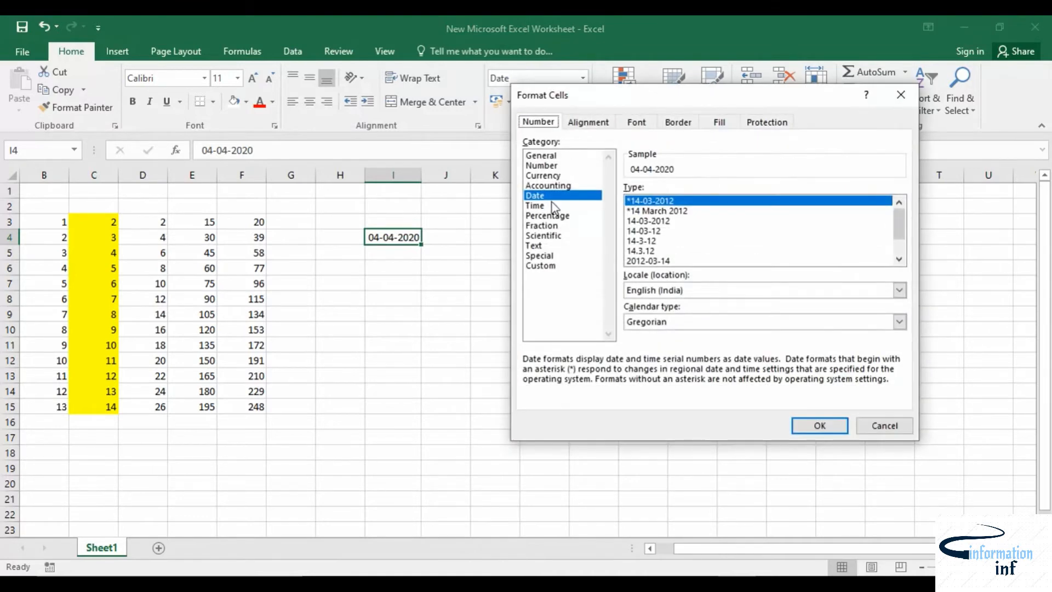
{"action": "scroll", "coordinate": [697, 260], "scroll_direction": "down", "scroll_amount": 1}
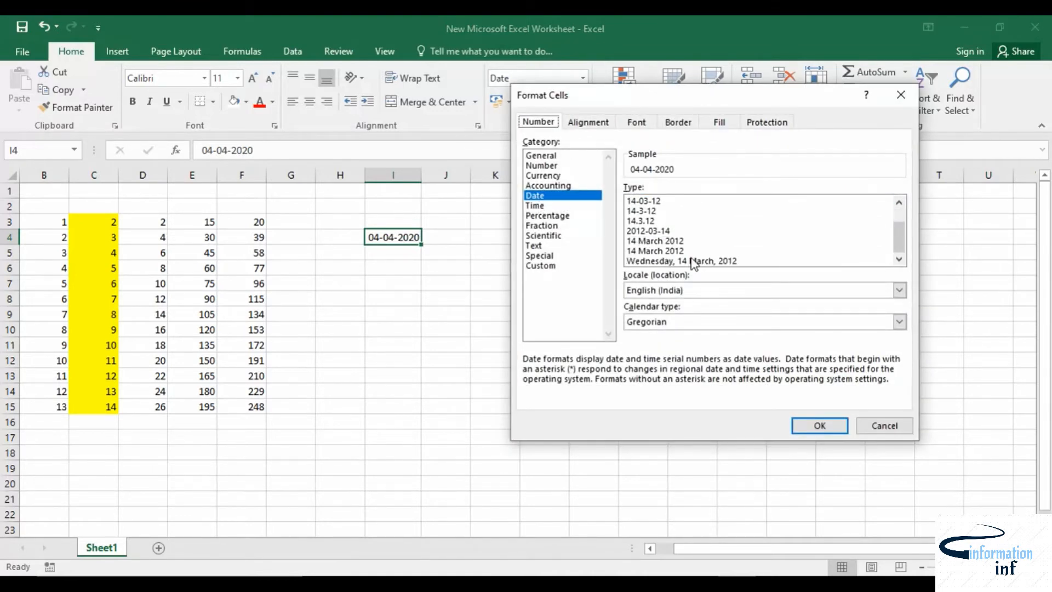
{"action": "left_click", "coordinate": [698, 260]}
{"action": "left_click", "coordinate": [815, 425]}
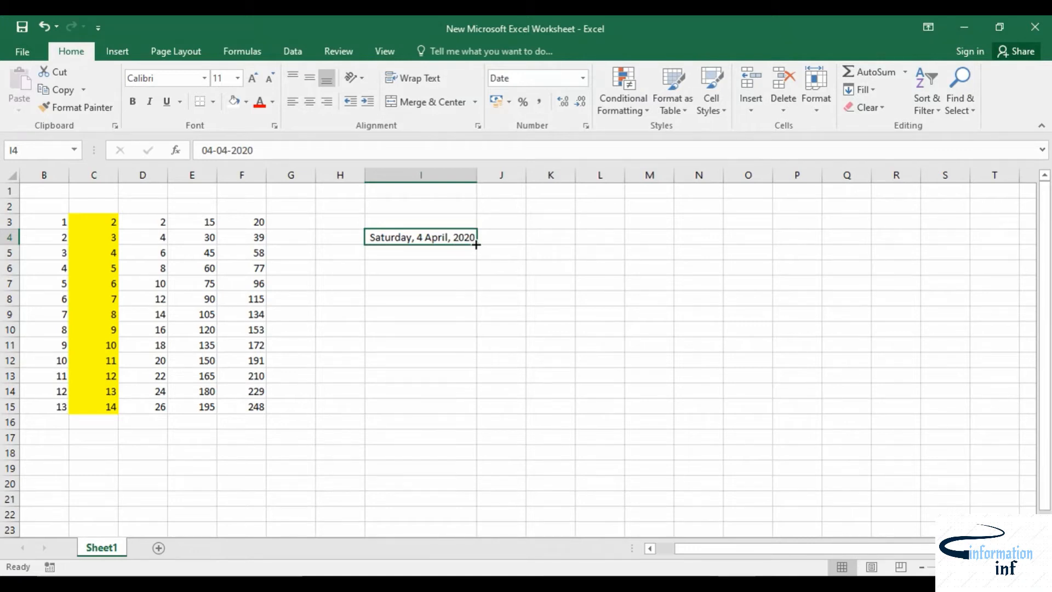
Step: Extend the date down to I15 and autofit column I to show the full dates
{"action": "left_click_drag", "start_coordinate": [475, 245], "coordinate": [460, 416]}
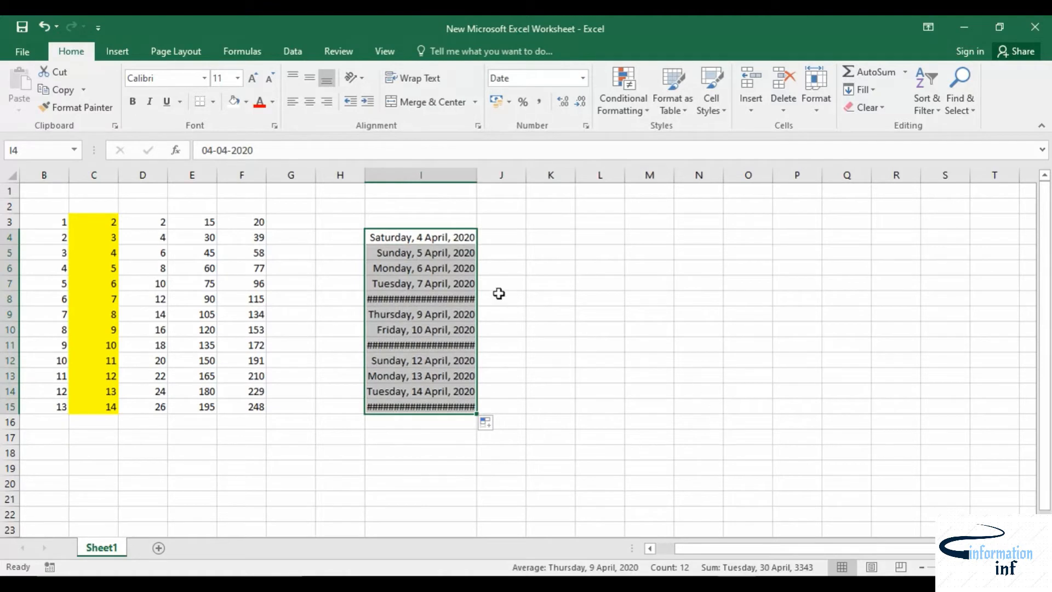
{"action": "left_click", "coordinate": [571, 295]}
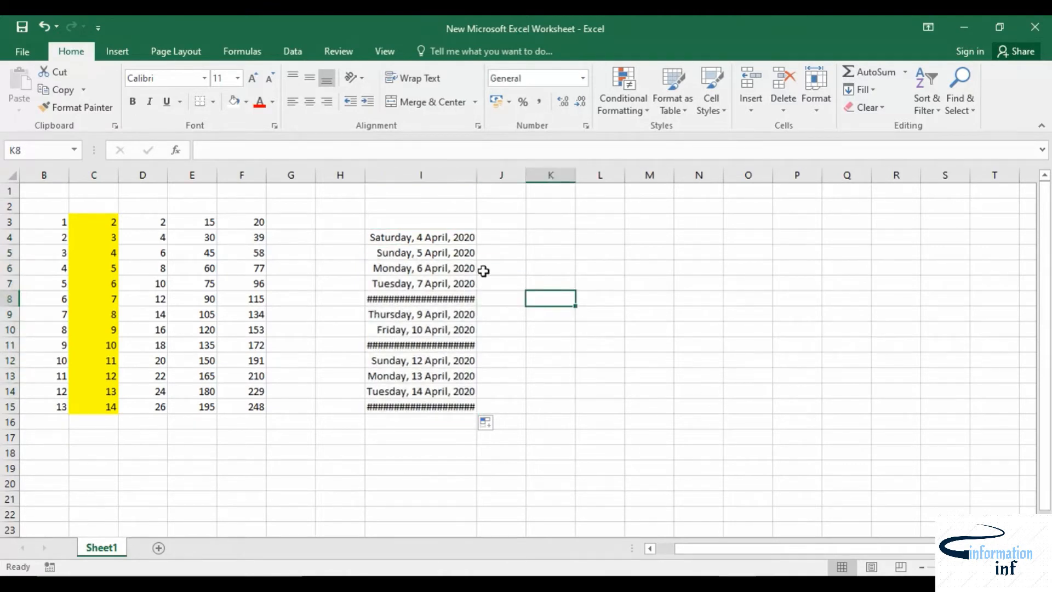
{"action": "double_click", "coordinate": [476, 175]}
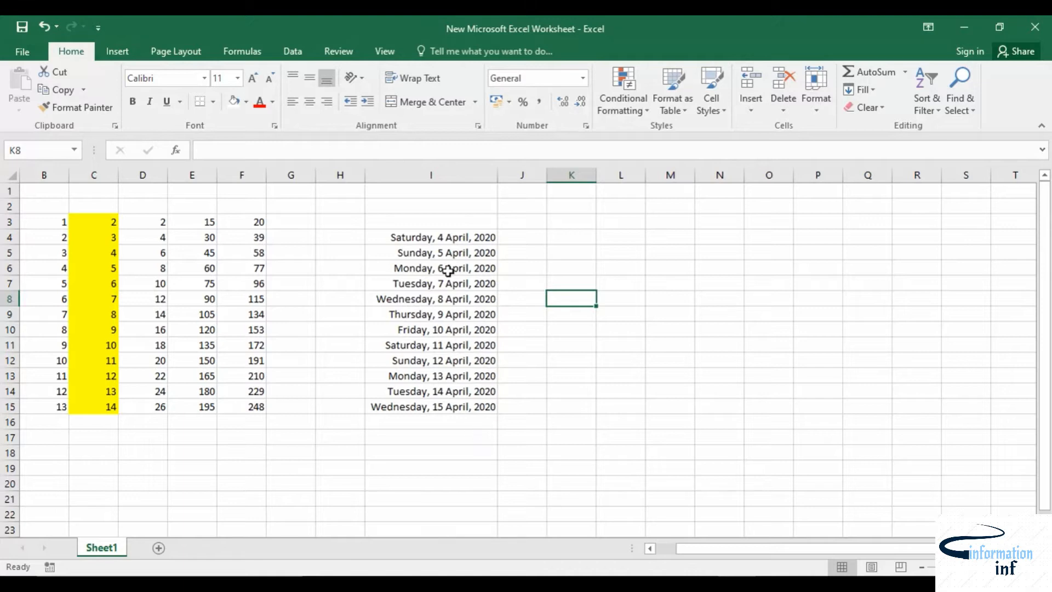
Step: Extend the date series upward from I4 to I1
{"action": "left_click_drag", "start_coordinate": [426, 239], "coordinate": [491, 410]}
{"action": "left_click", "coordinate": [554, 340]}
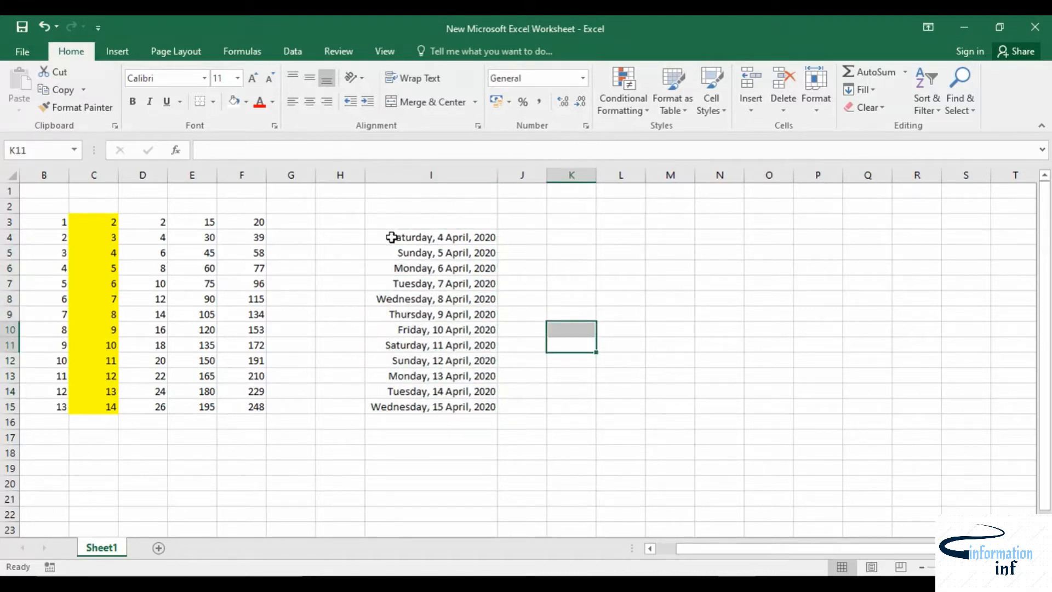
{"action": "left_click", "coordinate": [481, 238]}
{"action": "left_click_drag", "start_coordinate": [497, 245], "coordinate": [495, 186]}
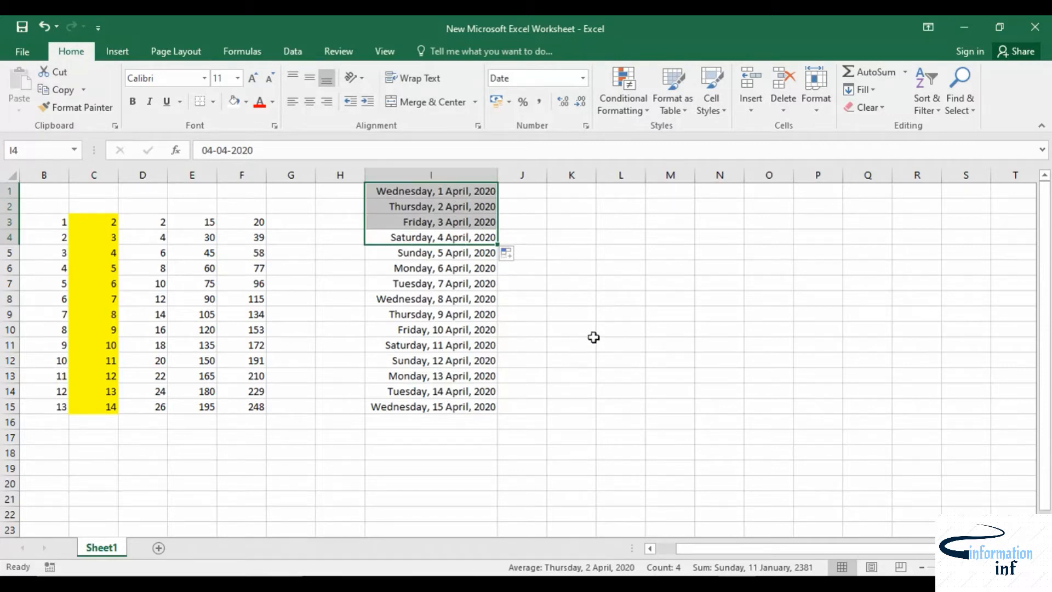
Step: Extend the date series from I1 down to I17
{"action": "left_click", "coordinate": [614, 282]}
{"action": "left_click_drag", "start_coordinate": [368, 191], "coordinate": [465, 391]}
{"action": "left_click", "coordinate": [610, 346]}
{"action": "left_click", "coordinate": [475, 191]}
{"action": "left_click_drag", "start_coordinate": [495, 200], "coordinate": [491, 438]}
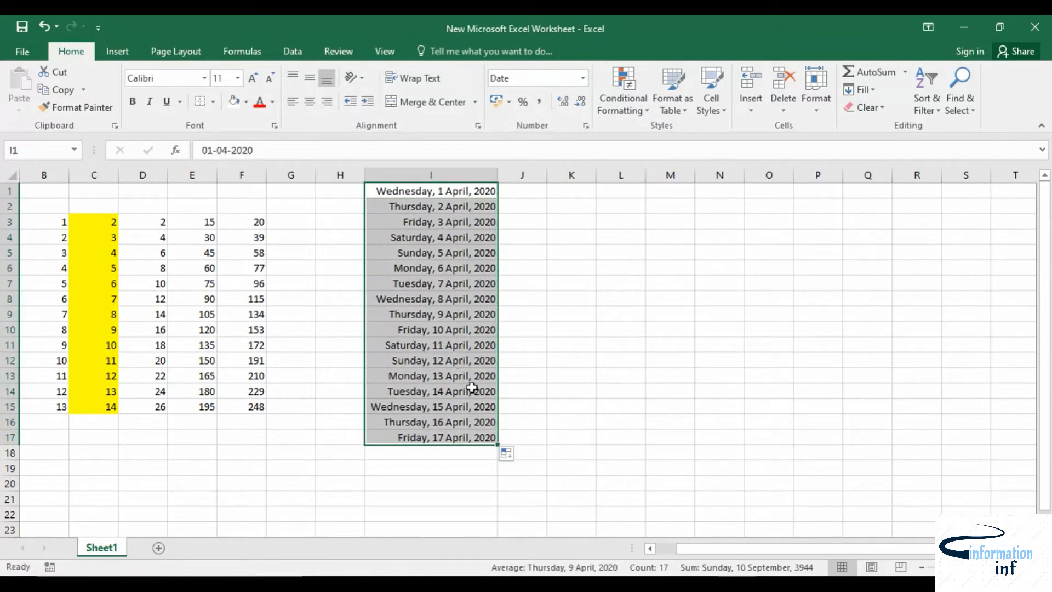
Step: Change the date fill to Fill Weekdays through the AutoFill Options
{"action": "left_click", "coordinate": [517, 459]}
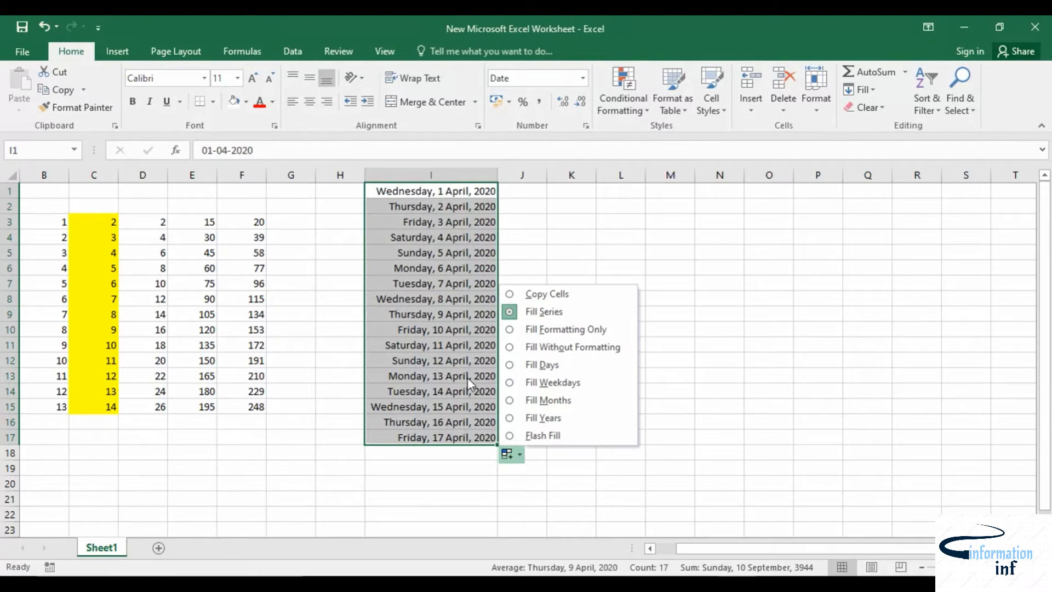
{"action": "left_click", "coordinate": [542, 367]}
{"action": "left_click", "coordinate": [512, 453]}
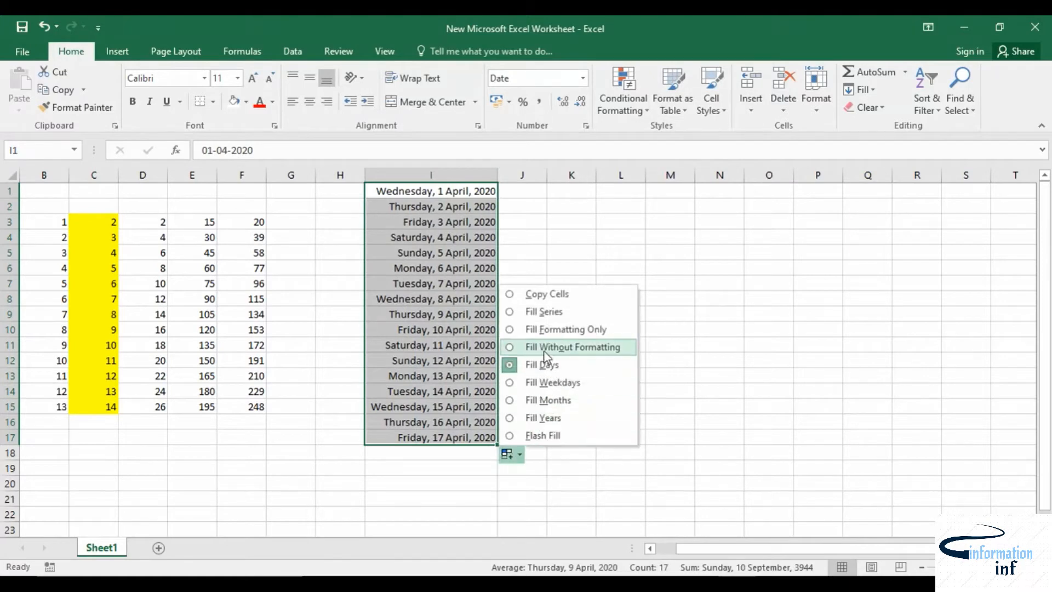
{"action": "left_click", "coordinate": [547, 382]}
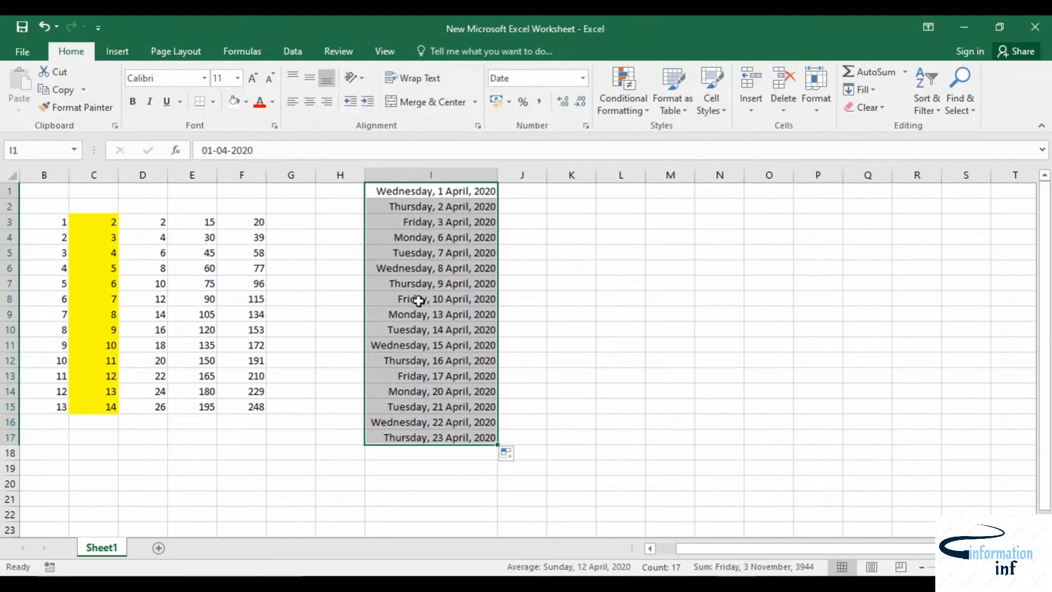
{"action": "left_click", "coordinate": [510, 455]}
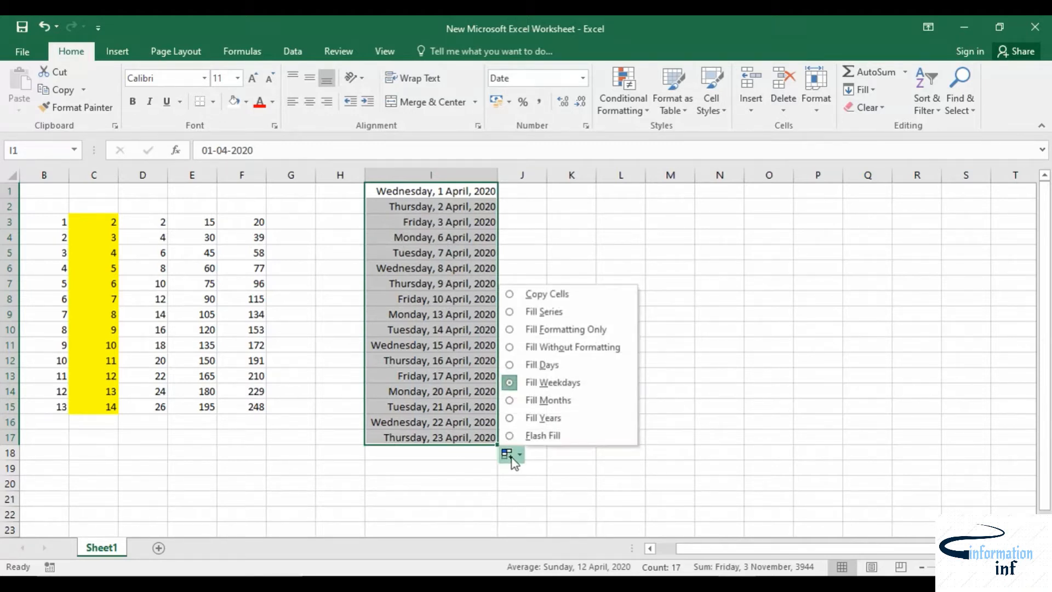
{"action": "left_click", "coordinate": [740, 392]}
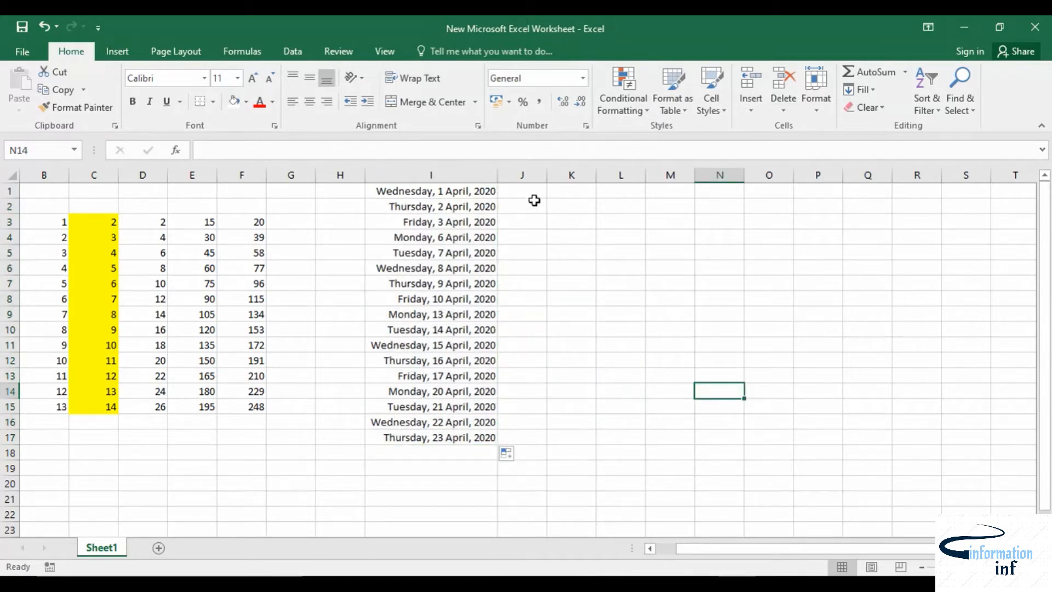
Step: Enter 14:00 in K2 and apply the Time number format to it
{"action": "left_click", "coordinate": [570, 214]}
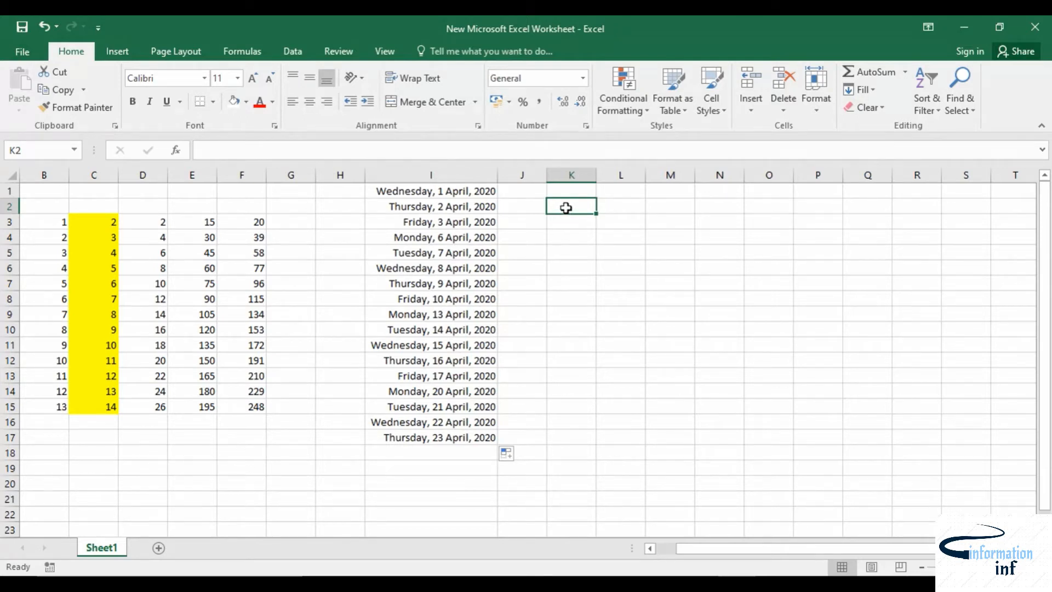
{"action": "type", "text": "14:00"}
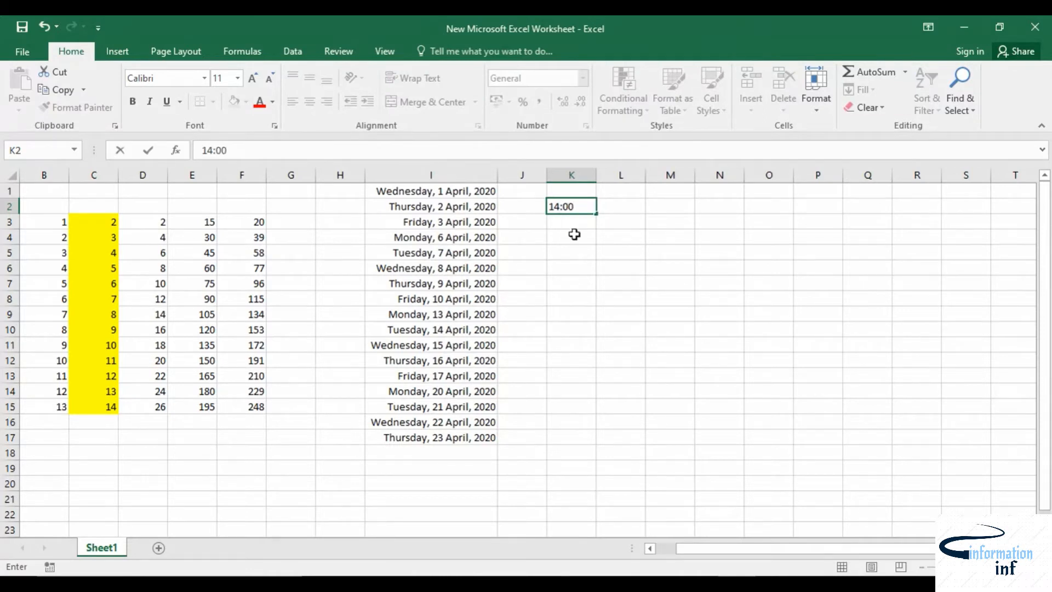
{"action": "left_click", "coordinate": [574, 234]}
{"action": "left_click", "coordinate": [574, 207]}
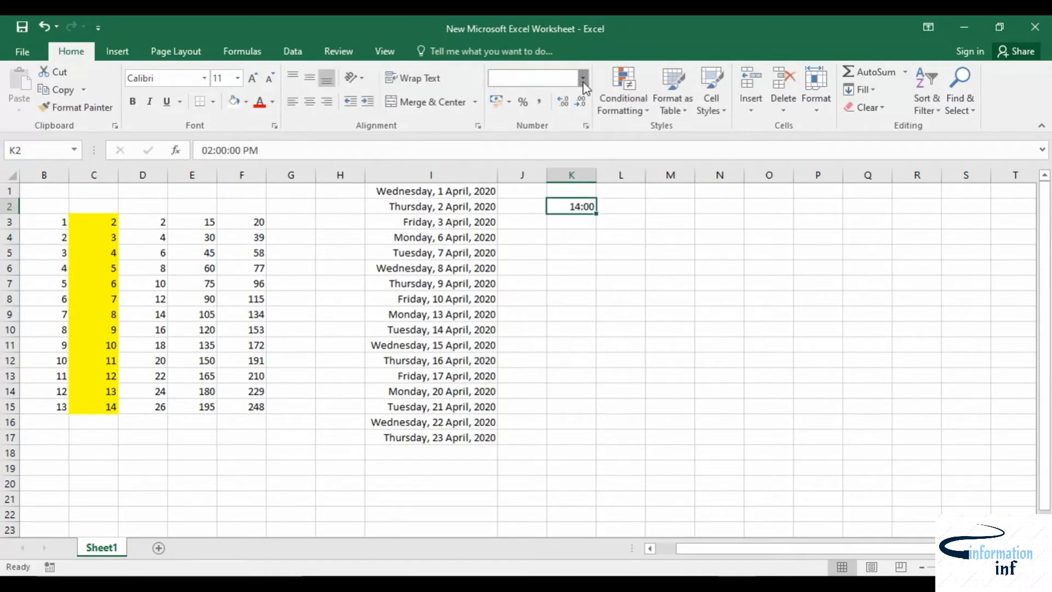
{"action": "left_click", "coordinate": [648, 254]}
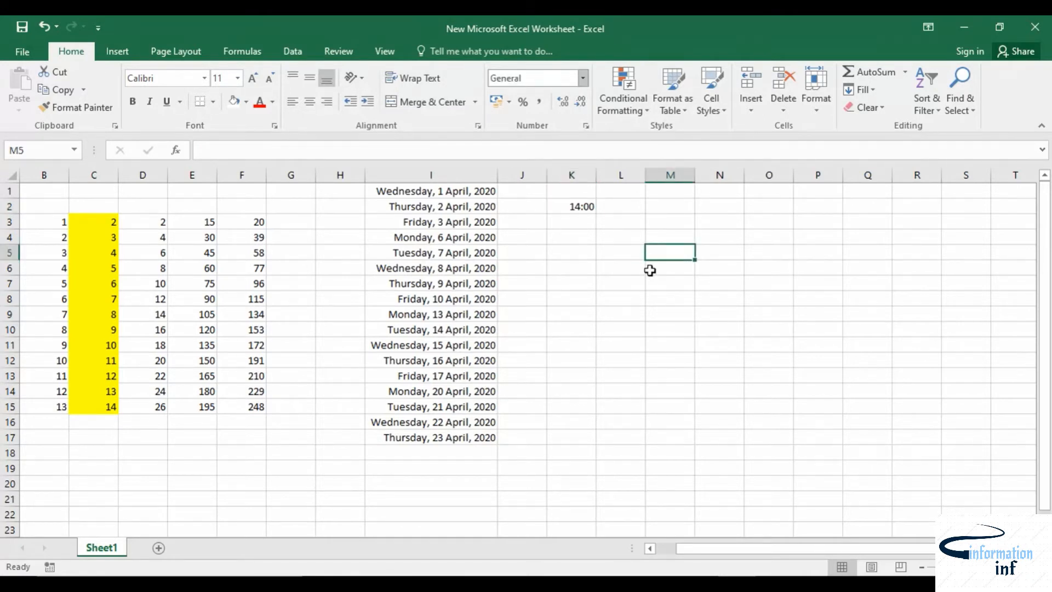
{"action": "left_click", "coordinate": [571, 207]}
{"action": "left_click", "coordinate": [585, 82]}
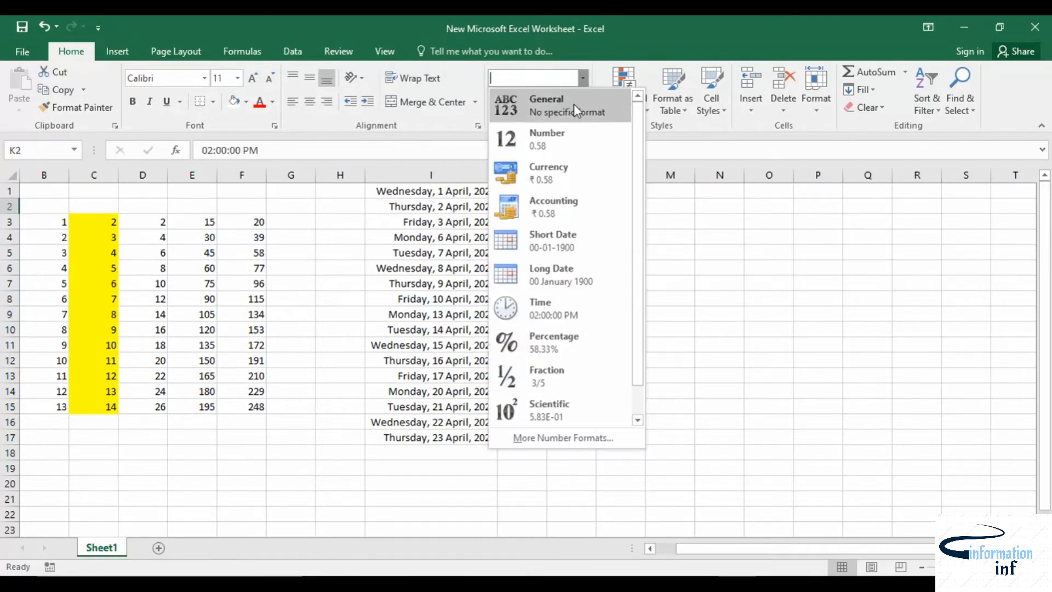
{"action": "left_click", "coordinate": [553, 304]}
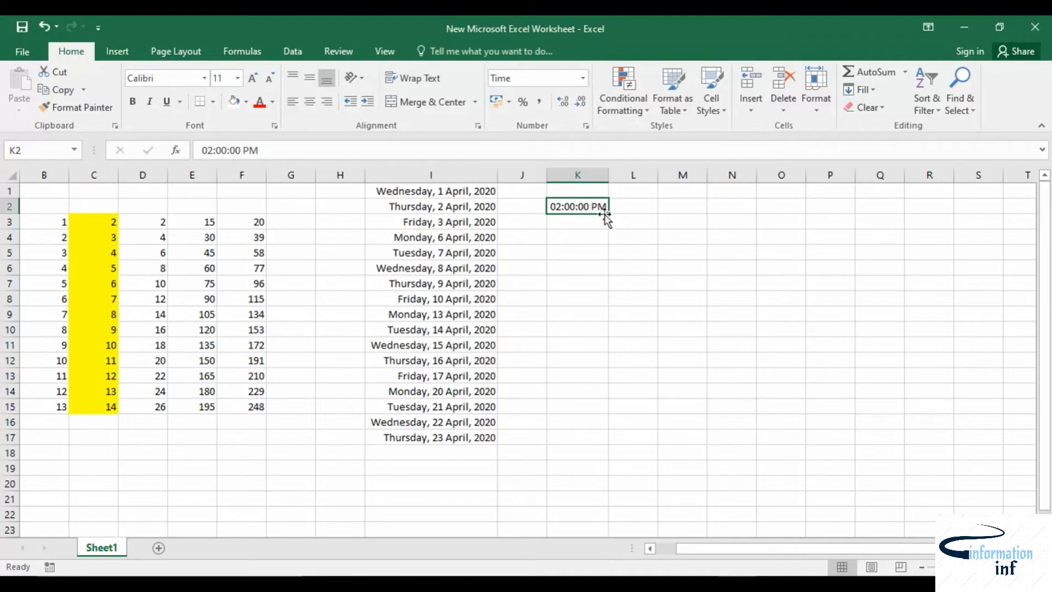
Step: Move the time cell from K2 to K7
{"action": "left_click_drag", "start_coordinate": [609, 215], "coordinate": [606, 288]}
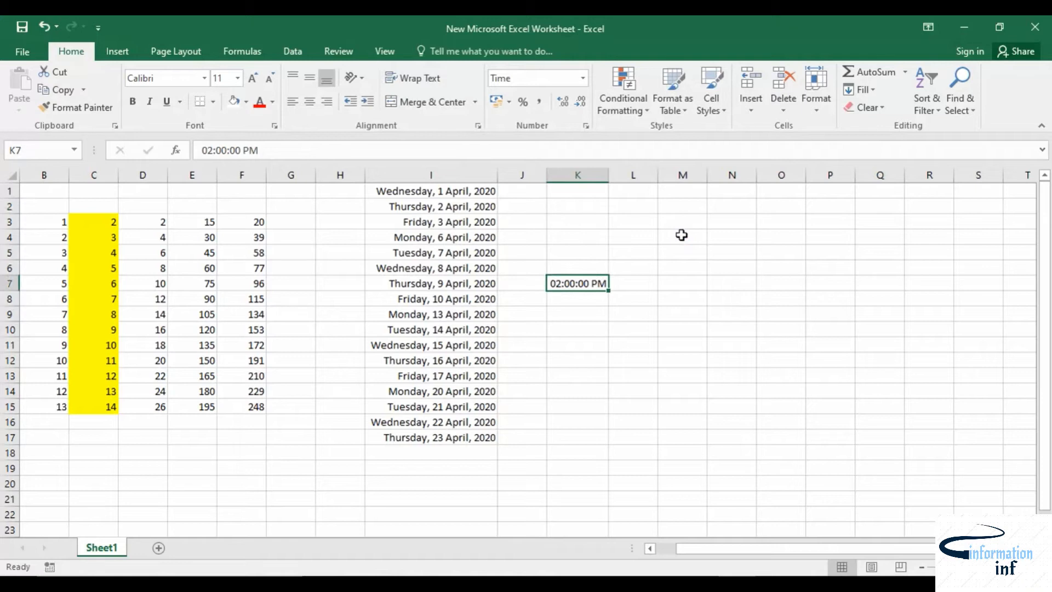
{"action": "left_click_drag", "start_coordinate": [679, 252], "coordinate": [667, 283]}
{"action": "left_click", "coordinate": [600, 283]}
Step: Extend the hourly time series from K7 down to K17 and review its AutoFill Options
{"action": "left_click_drag", "start_coordinate": [610, 290], "coordinate": [603, 445]}
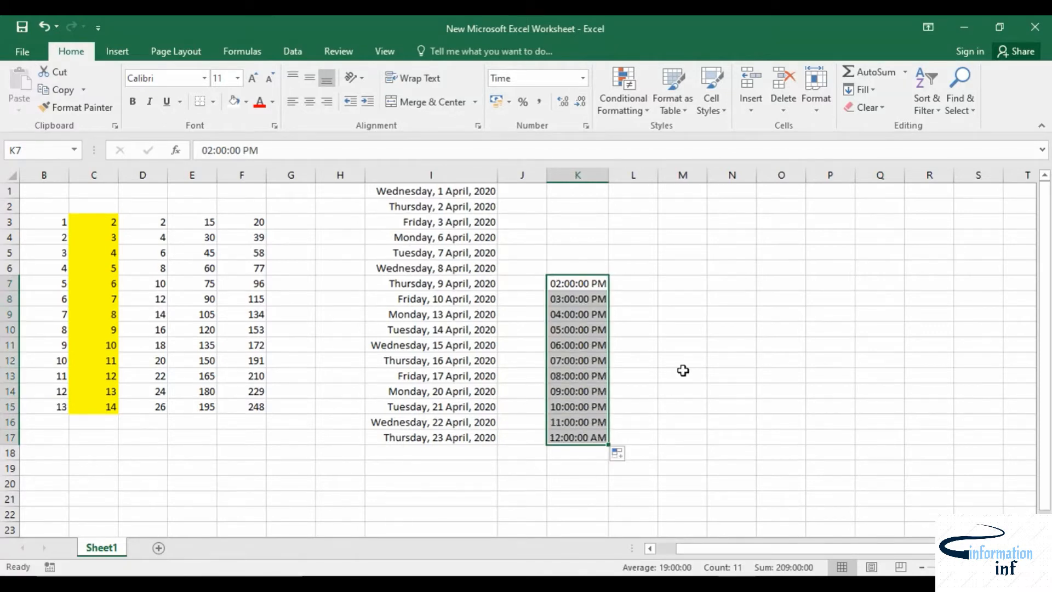
{"action": "left_click", "coordinate": [626, 460]}
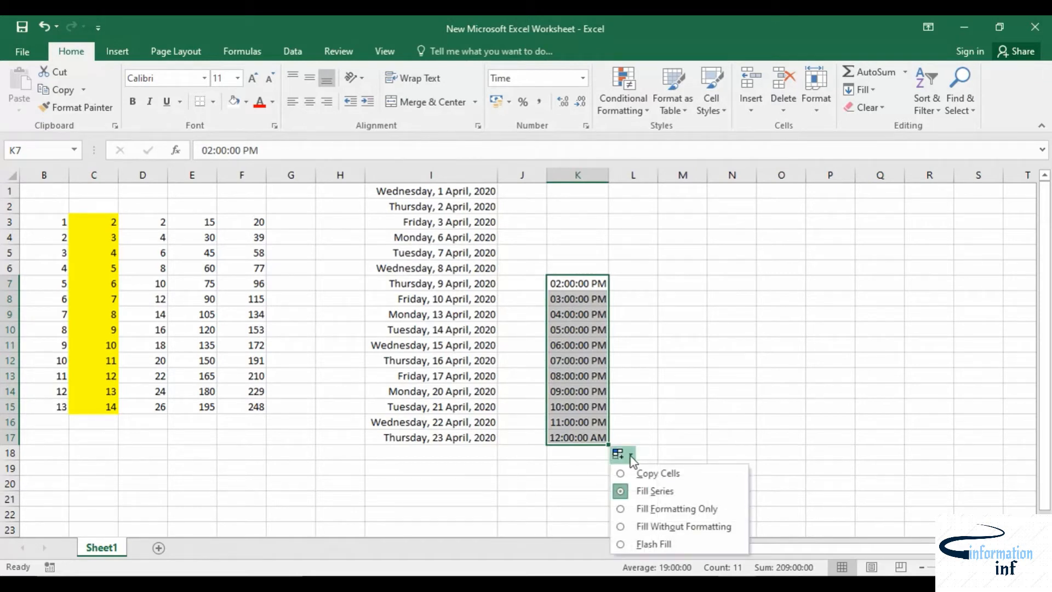
{"action": "left_click", "coordinate": [673, 318]}
{"action": "left_click", "coordinate": [603, 289]}
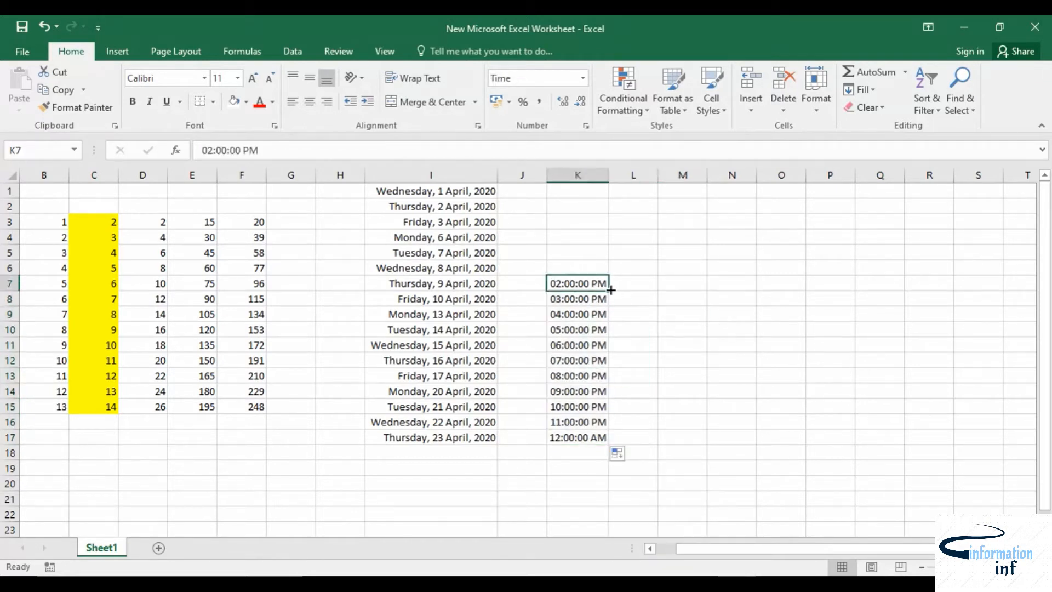
Step: Extend the hourly time series upward from K7 to K3
{"action": "left_click_drag", "start_coordinate": [608, 290], "coordinate": [608, 207]}
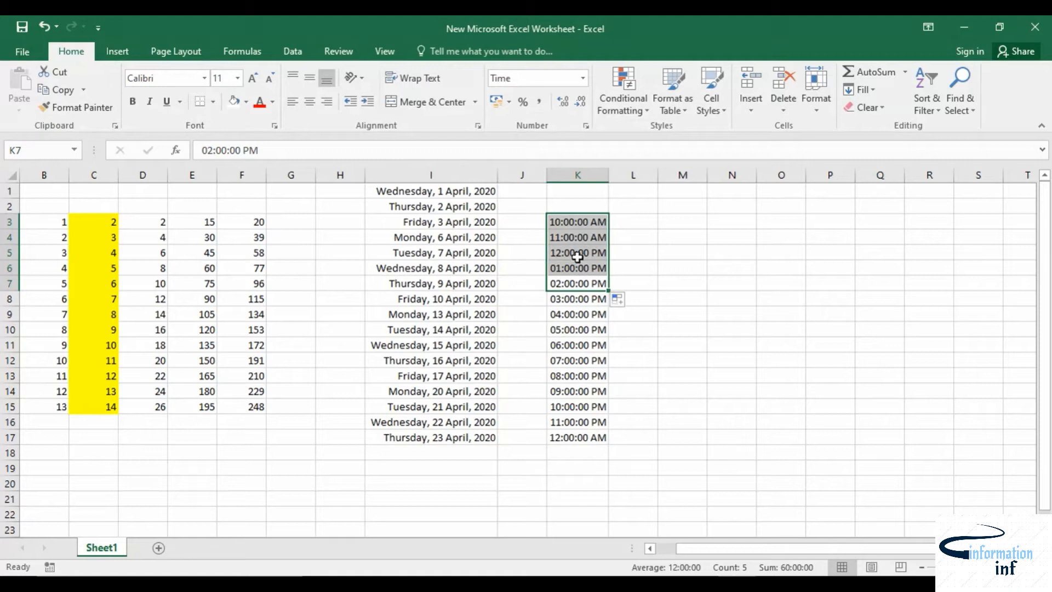
Step: Enter 11:15 in M4 and apply the Time number format to it
{"action": "left_click", "coordinate": [670, 240]}
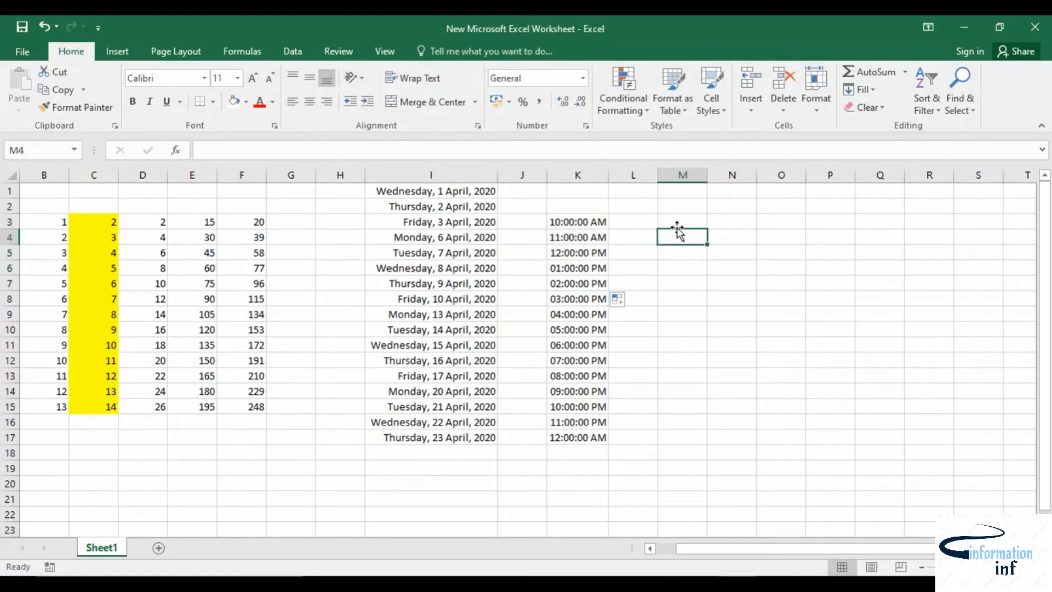
{"action": "type", "text": "11:15"}
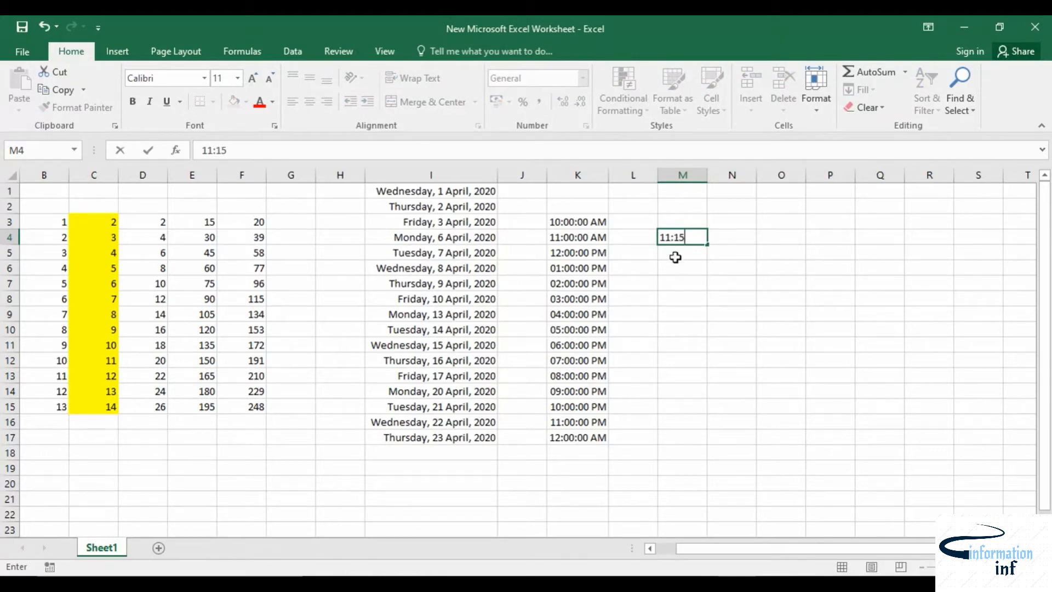
{"action": "key", "text": "Return"}
{"action": "left_click", "coordinate": [688, 237]}
{"action": "left_click", "coordinate": [583, 78]}
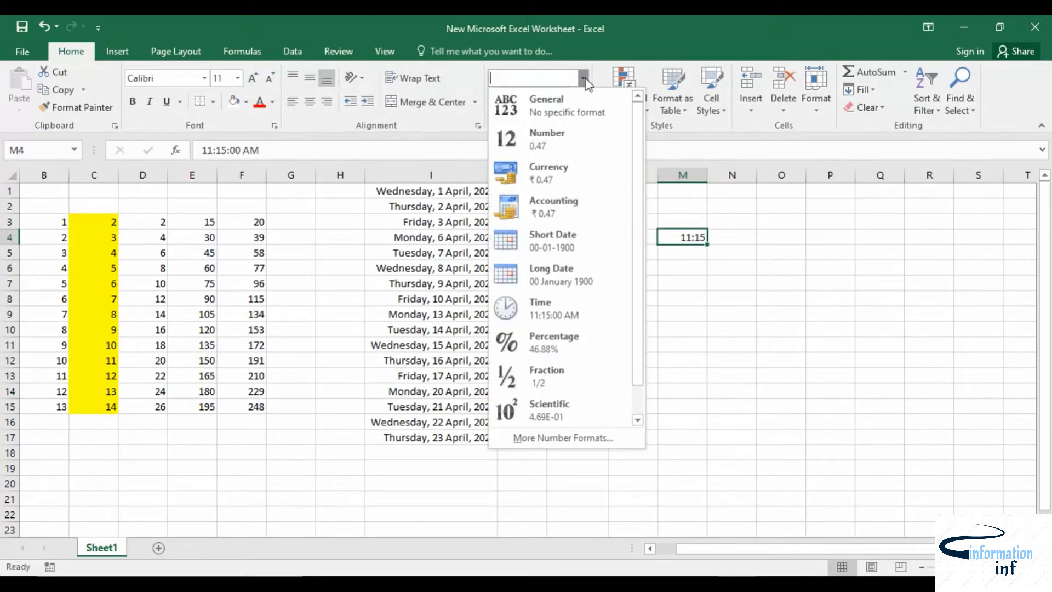
{"action": "left_click", "coordinate": [548, 308]}
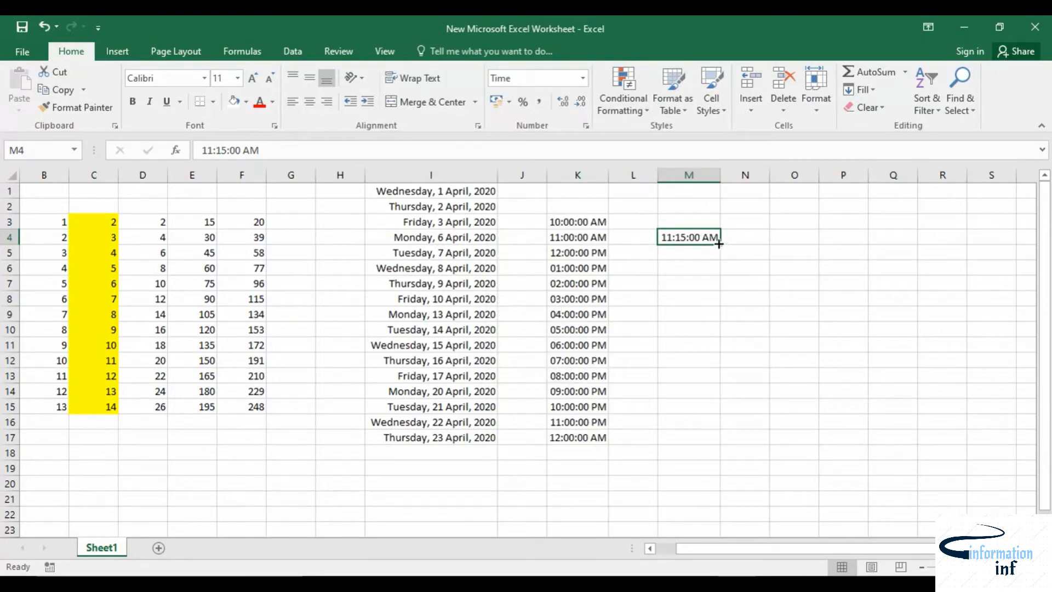
Step: Fill the hourly time series from M4 down to M16
{"action": "left_click_drag", "start_coordinate": [720, 246], "coordinate": [714, 430]}
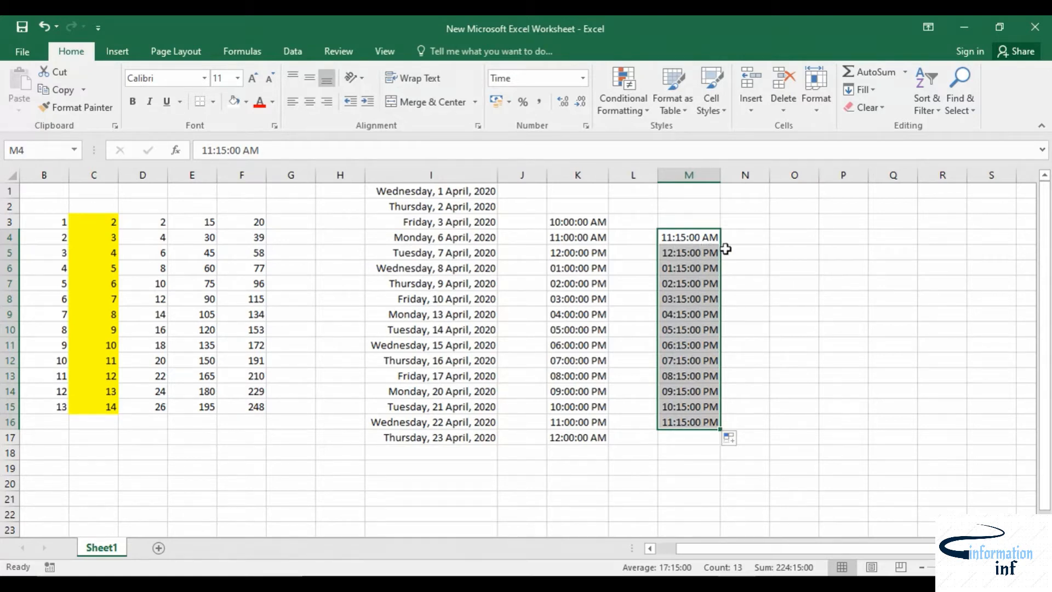
{"action": "left_click", "coordinate": [757, 238]}
Step: Enter 11:15 in O4 and apply the Time number format to it
{"action": "left_click", "coordinate": [782, 237]}
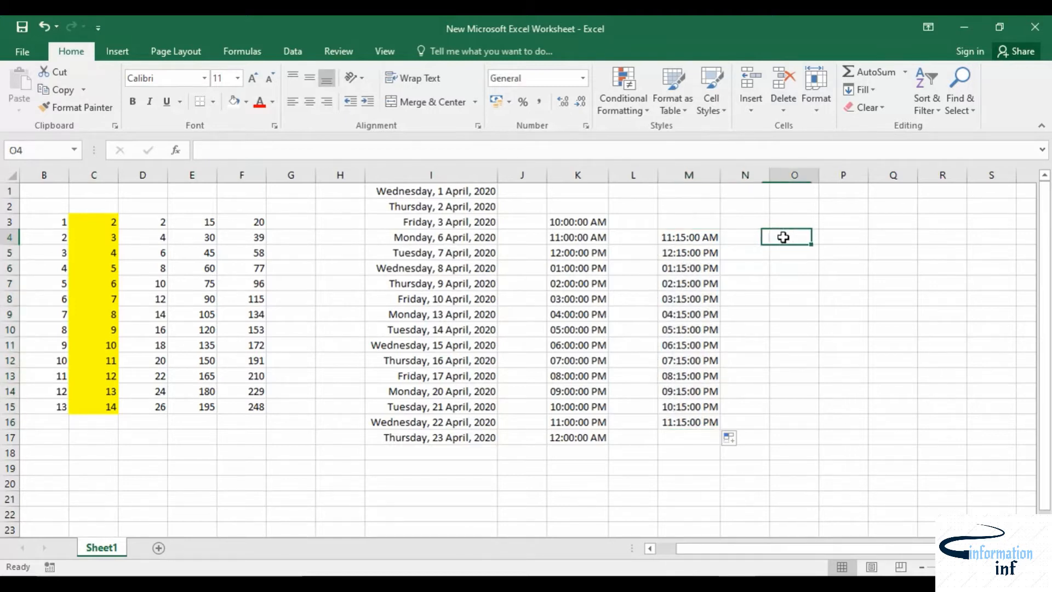
{"action": "type", "text": "11"}
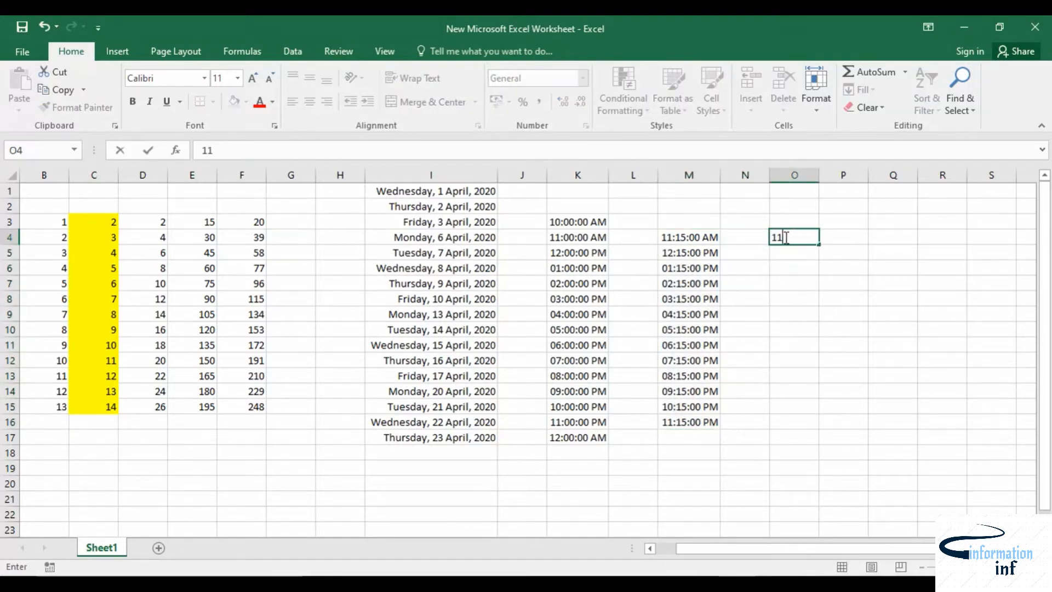
{"action": "type", "text": ":15"}
{"action": "key", "text": "Return"}
{"action": "left_click", "coordinate": [783, 233]}
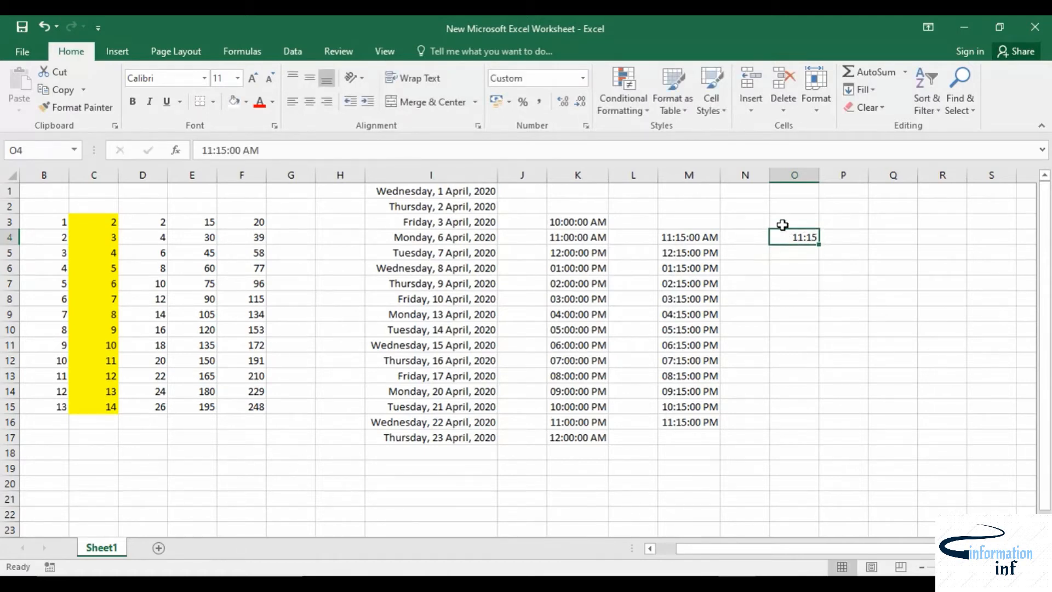
{"action": "left_click", "coordinate": [583, 78]}
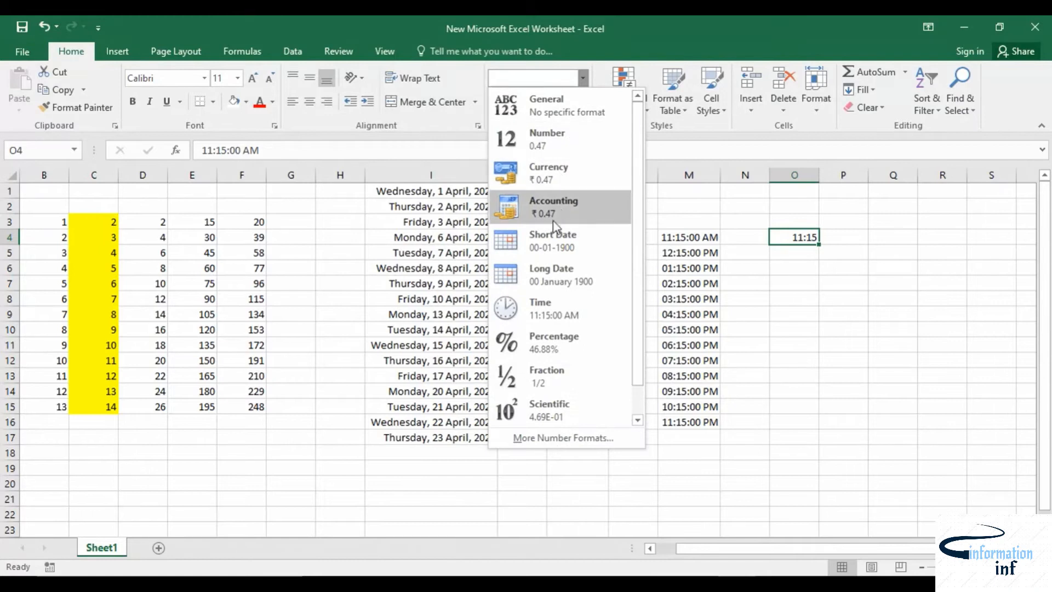
{"action": "left_click", "coordinate": [550, 310]}
Step: Enter 11:20 in O5 and apply the Time number format to it
{"action": "left_click", "coordinate": [818, 252]}
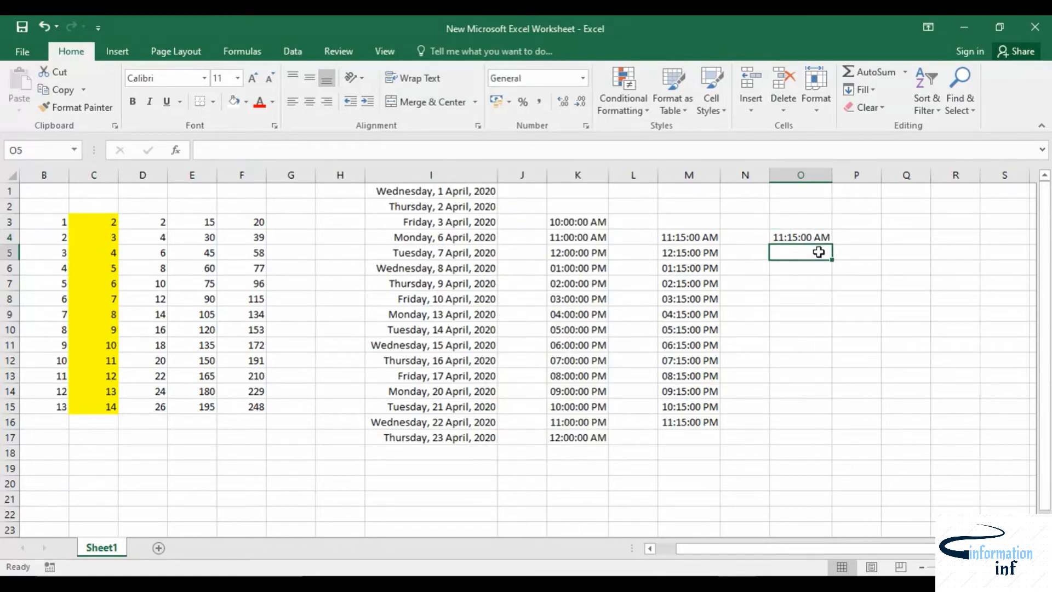
{"action": "type", "text": "11:20"}
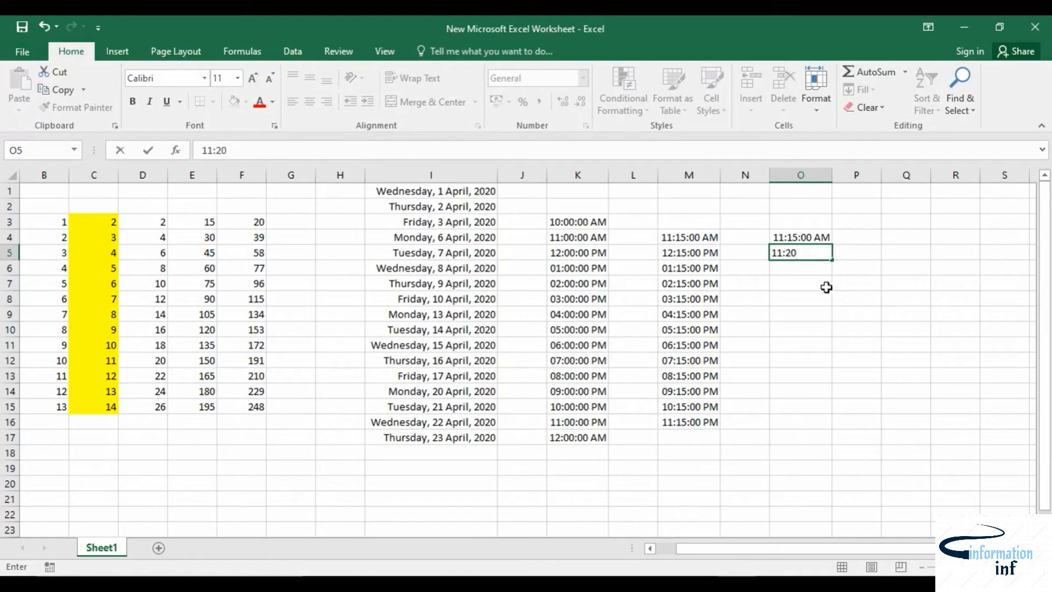
{"action": "key", "text": "Return"}
{"action": "left_click", "coordinate": [808, 253]}
{"action": "left_click", "coordinate": [582, 78]}
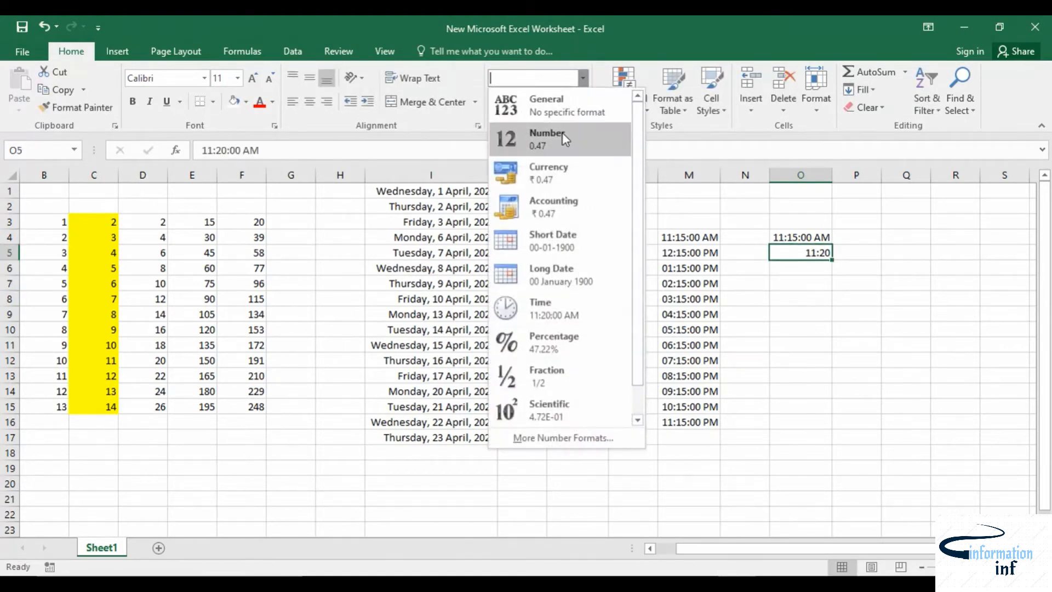
{"action": "left_click", "coordinate": [548, 307]}
Step: Select O4:O5 and fill the five-minute time series down to O16
{"action": "left_click", "coordinate": [814, 240]}
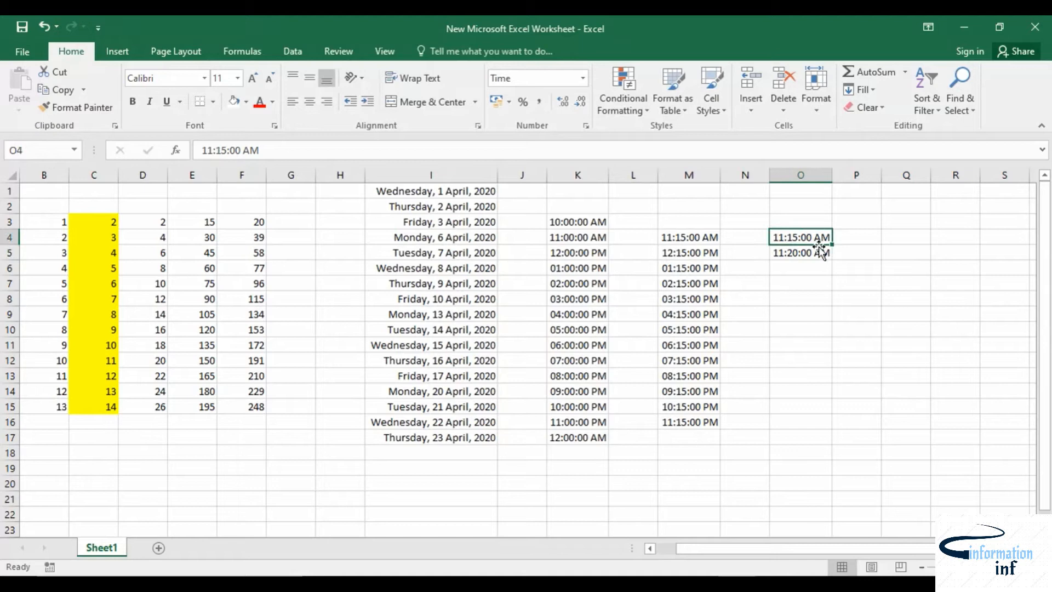
{"action": "left_click_drag", "start_coordinate": [816, 239], "coordinate": [833, 431]}
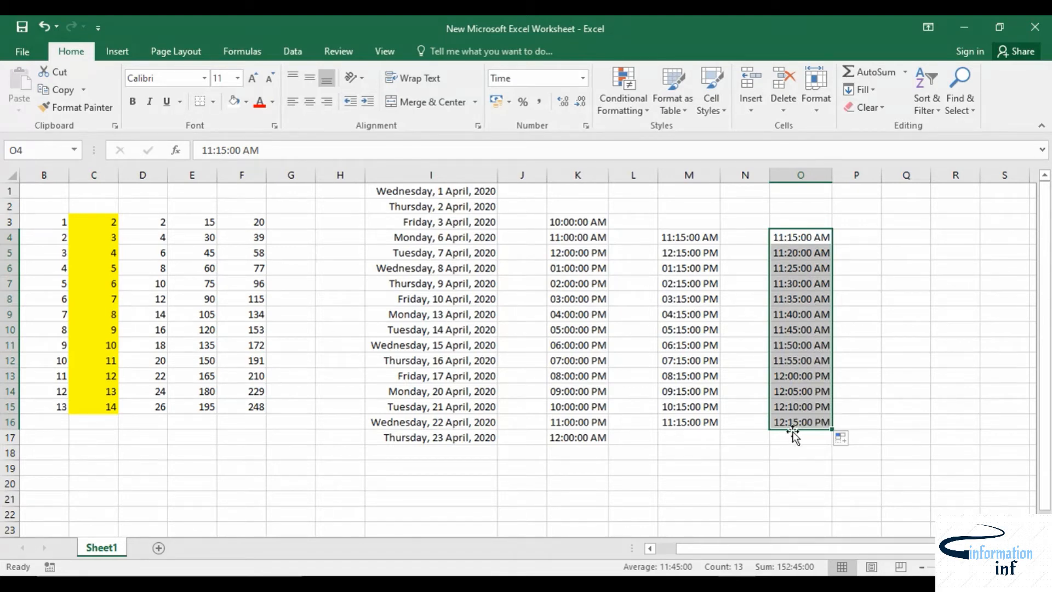
Step: Enter MONDAY in cell C21
{"action": "left_click_drag", "start_coordinate": [881, 550], "coordinate": [938, 550]}
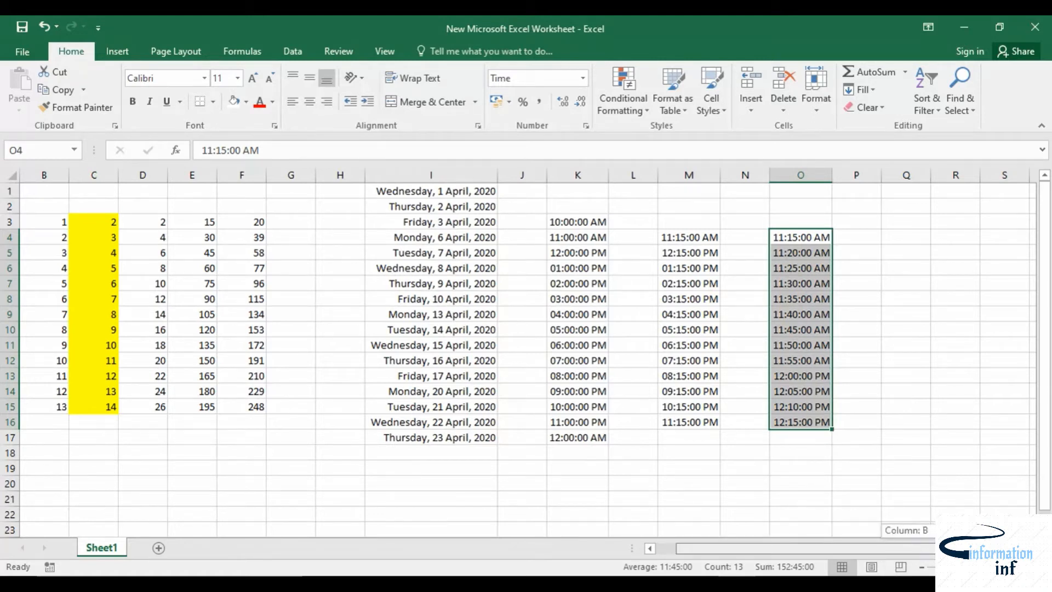
{"action": "left_click", "coordinate": [882, 251]}
{"action": "scroll", "coordinate": [388, 358], "scroll_direction": "down", "scroll_amount": 5}
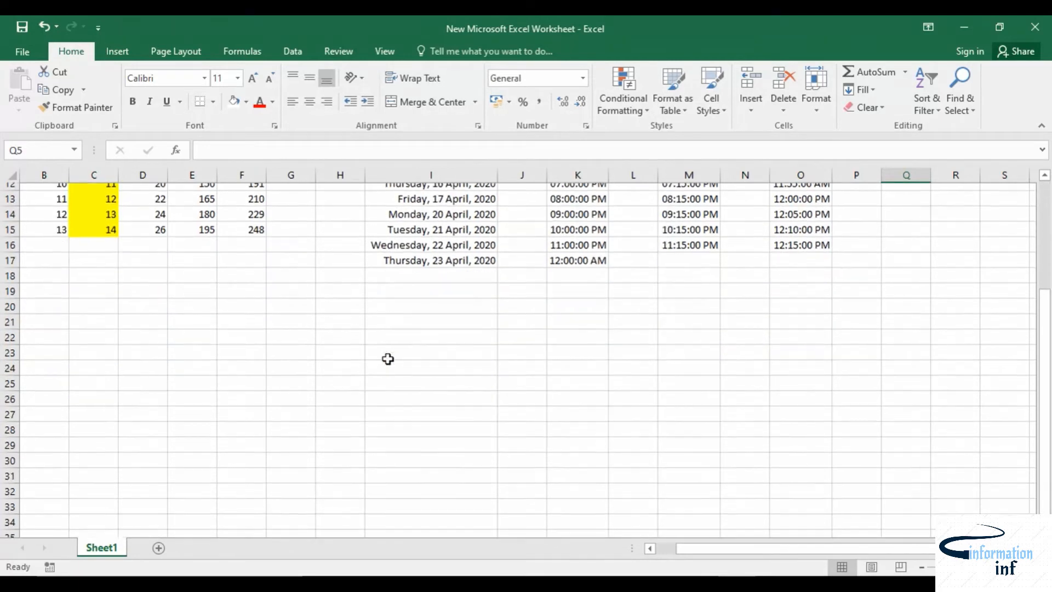
{"action": "scroll", "coordinate": [388, 359], "scroll_direction": "down", "scroll_amount": 1}
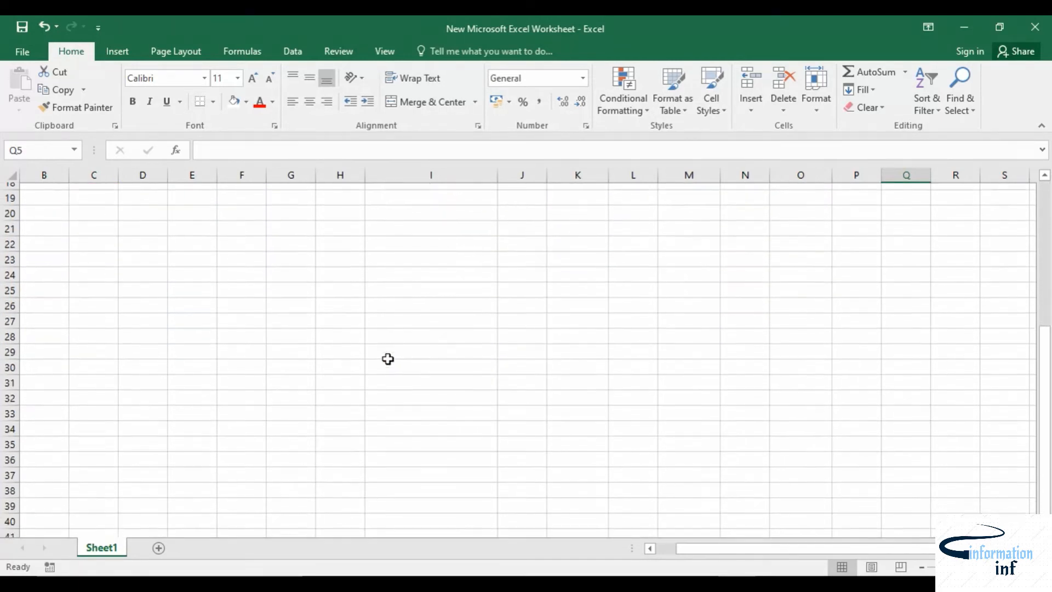
{"action": "scroll", "coordinate": [388, 359], "scroll_direction": "up", "scroll_amount": 1}
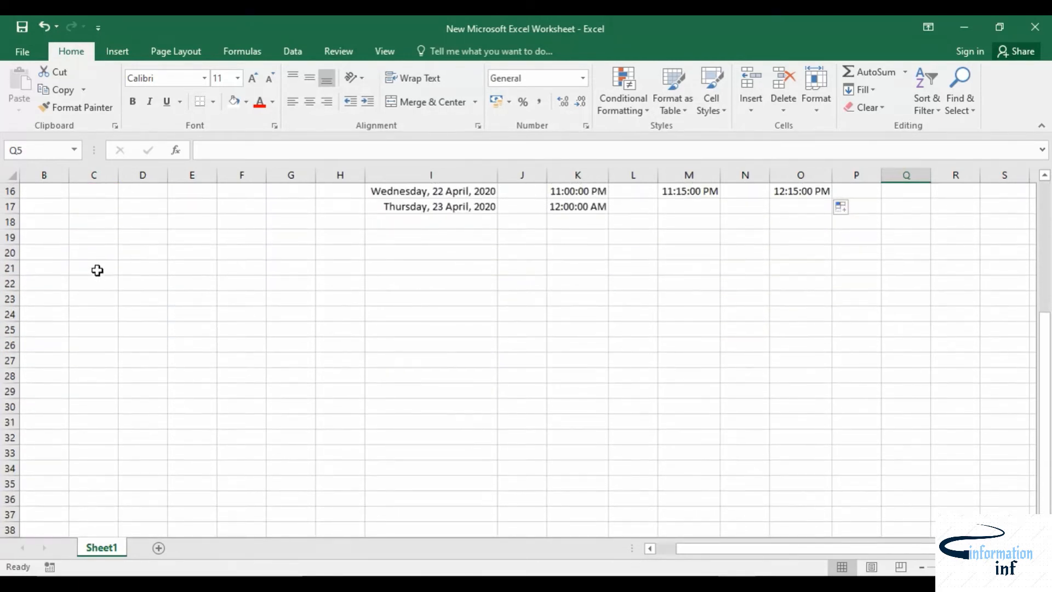
{"action": "left_click", "coordinate": [96, 270]}
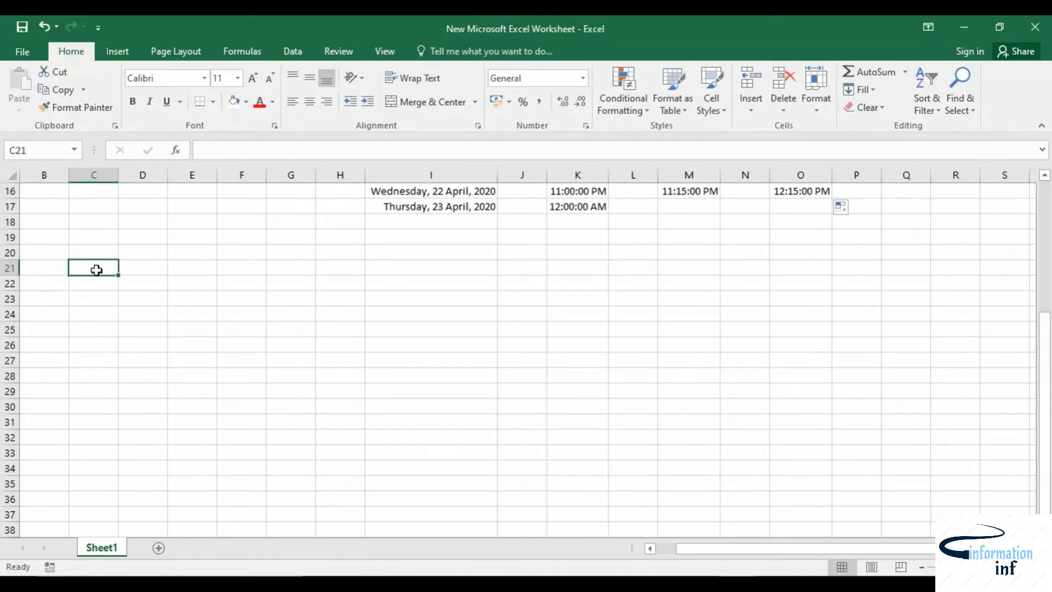
{"action": "type", "text": "MOND"}
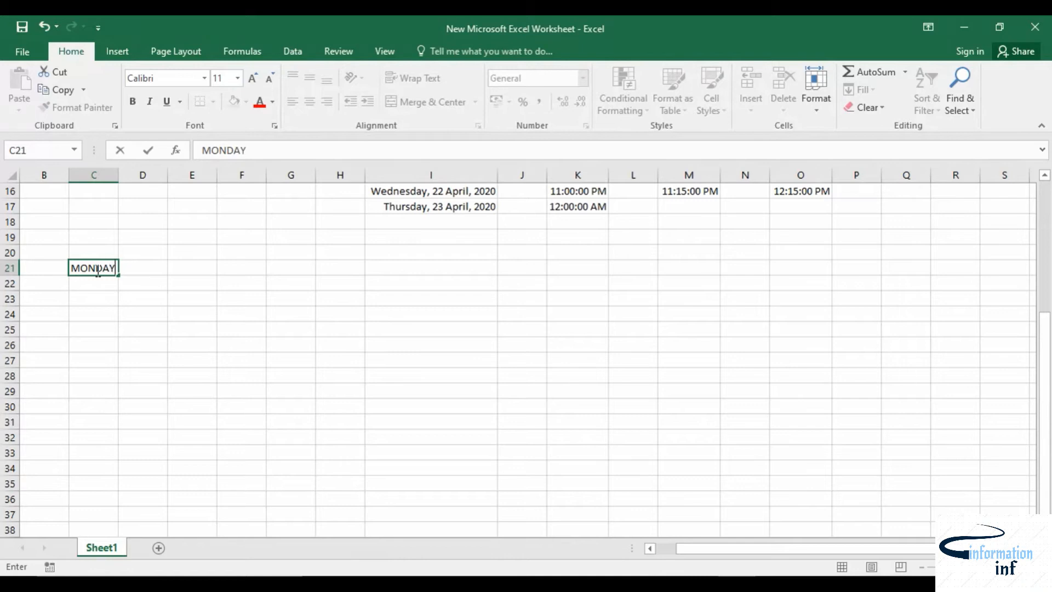
{"action": "type", "text": "AY"}
{"action": "key", "text": "Return"}
Step: Fill the day names from C21 down to C30 and autofit column C's width
{"action": "left_click", "coordinate": [112, 274]}
{"action": "left_click_drag", "start_coordinate": [117, 275], "coordinate": [108, 418]}
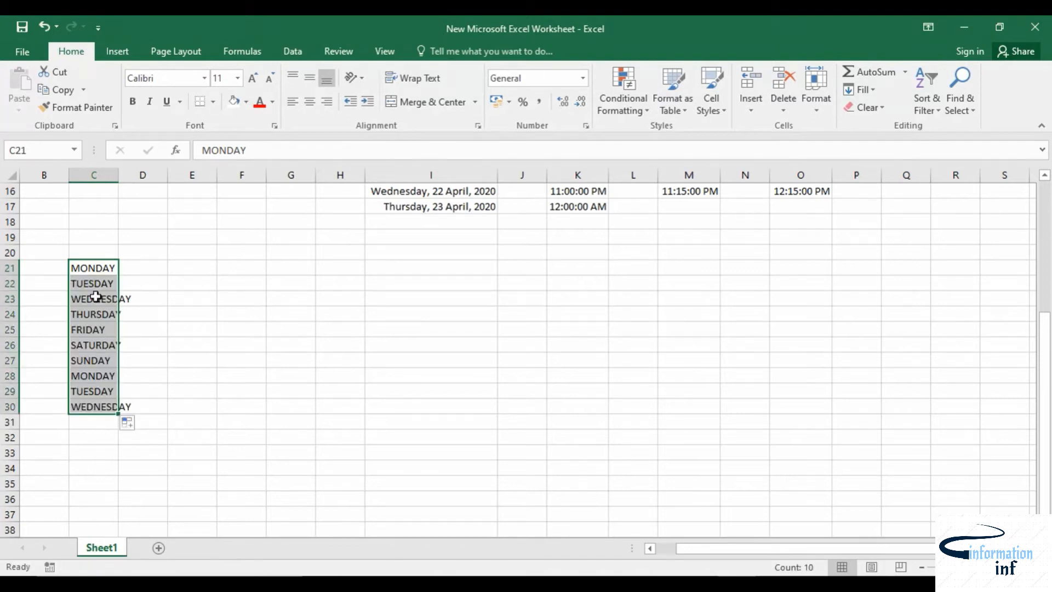
{"action": "double_click", "coordinate": [119, 175]}
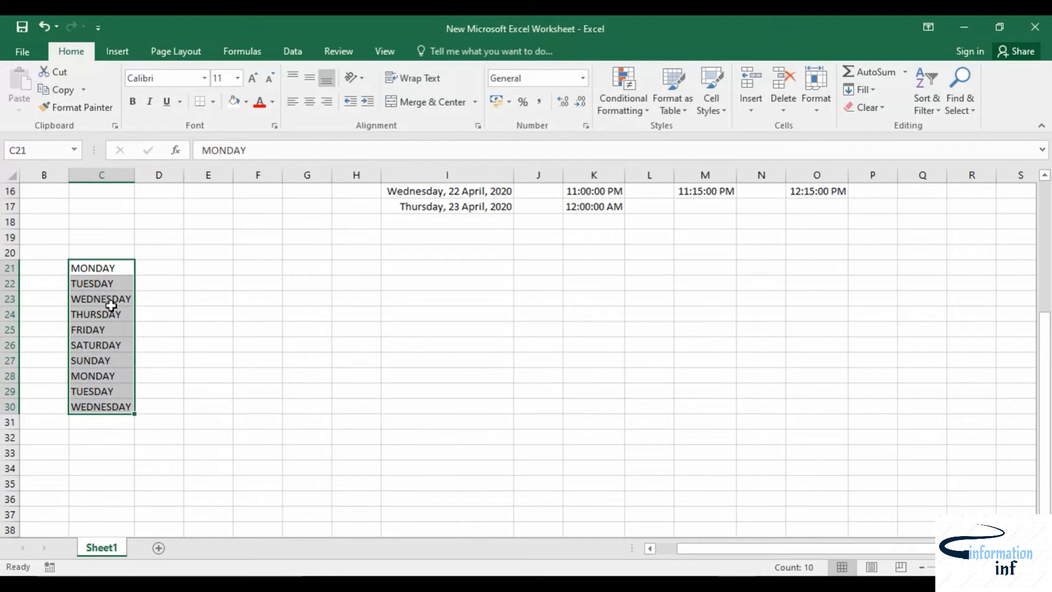
Step: Extend the day-name series down to C33
{"action": "left_click", "coordinate": [180, 323]}
{"action": "left_click", "coordinate": [85, 256]}
{"action": "left_click", "coordinate": [117, 270]}
{"action": "left_click_drag", "start_coordinate": [134, 275], "coordinate": [137, 458]}
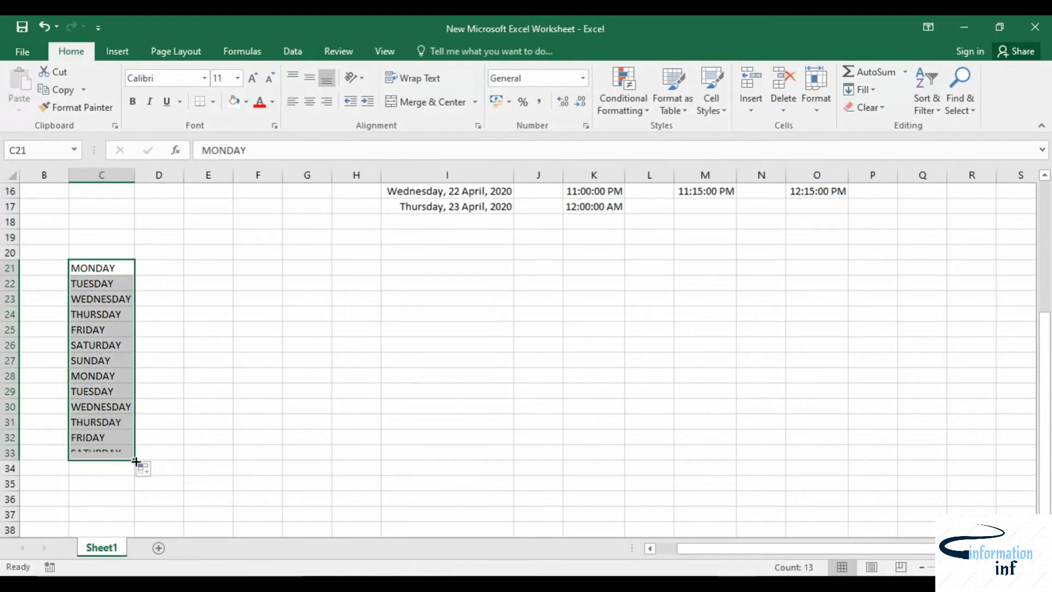
Step: Change the day-name fill to Fill Weekdays through the AutoFill Options
{"action": "left_click", "coordinate": [145, 469]}
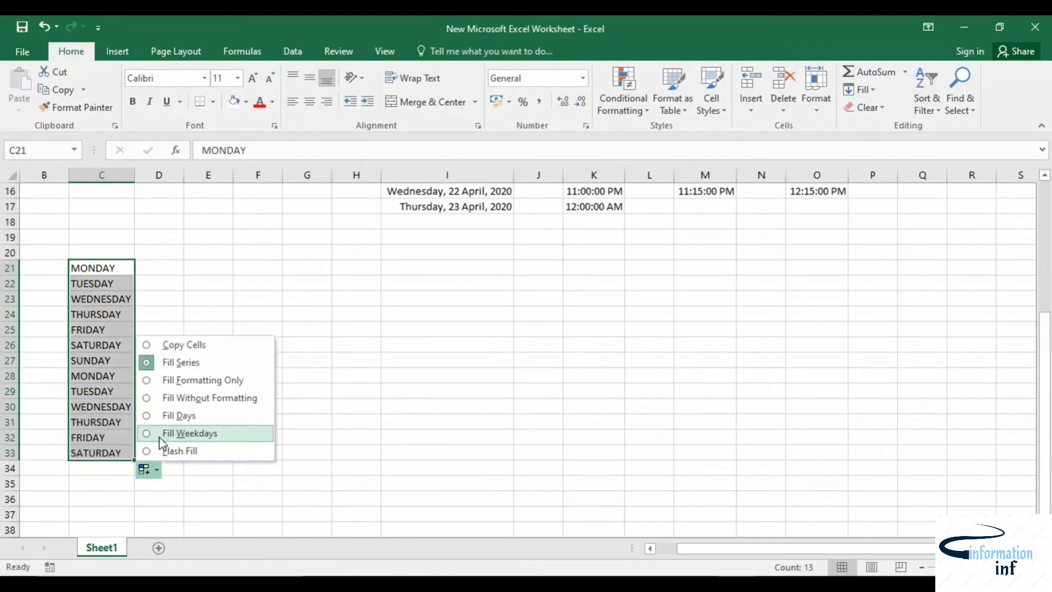
{"action": "left_click", "coordinate": [190, 433]}
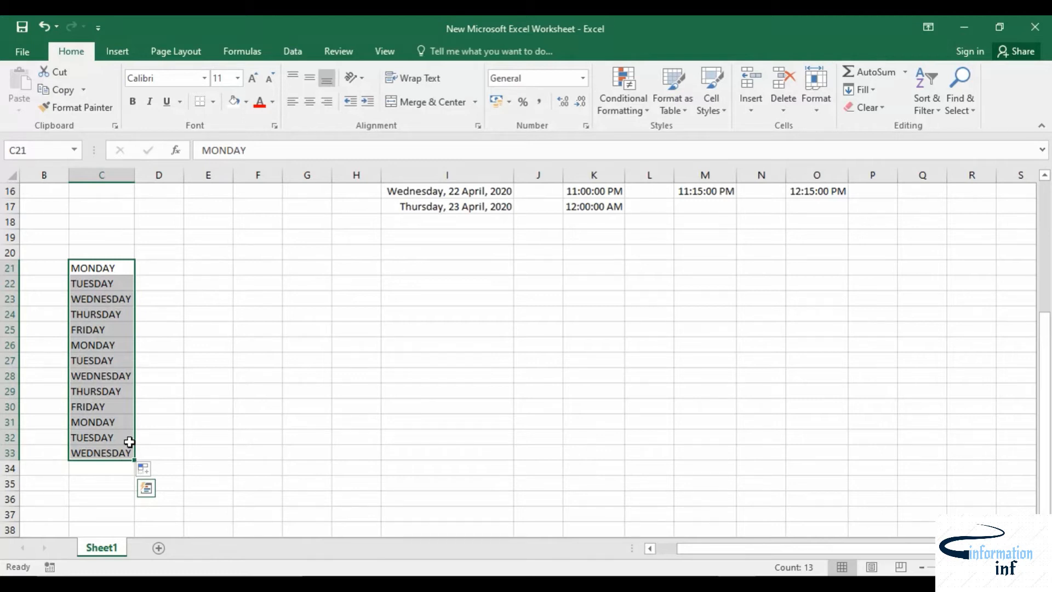
Step: Switch the day-name fill back to Fill Series through the AutoFill Options
{"action": "left_click", "coordinate": [143, 468]}
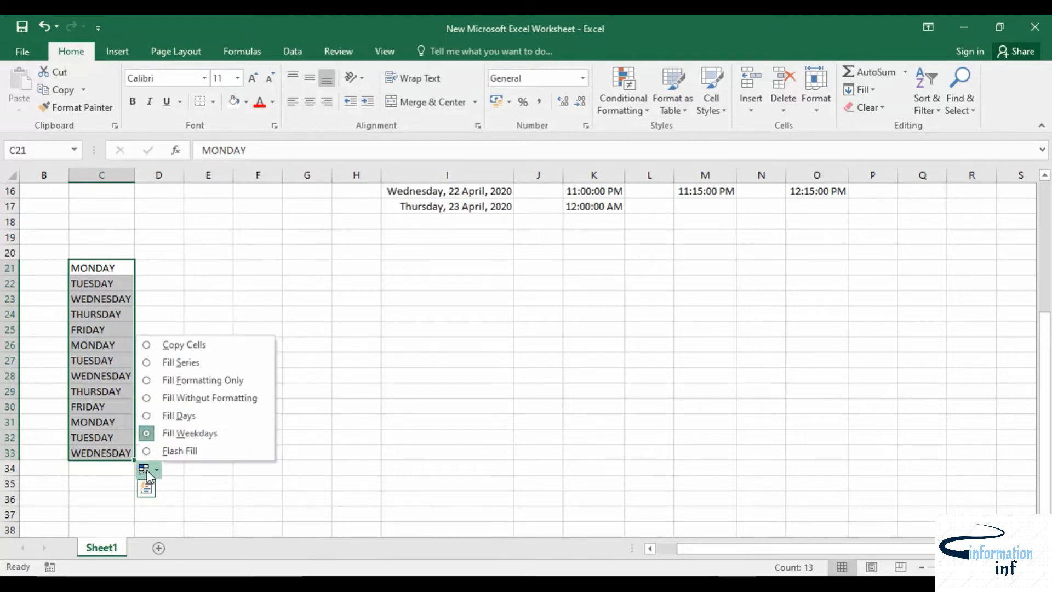
{"action": "left_click", "coordinate": [175, 363]}
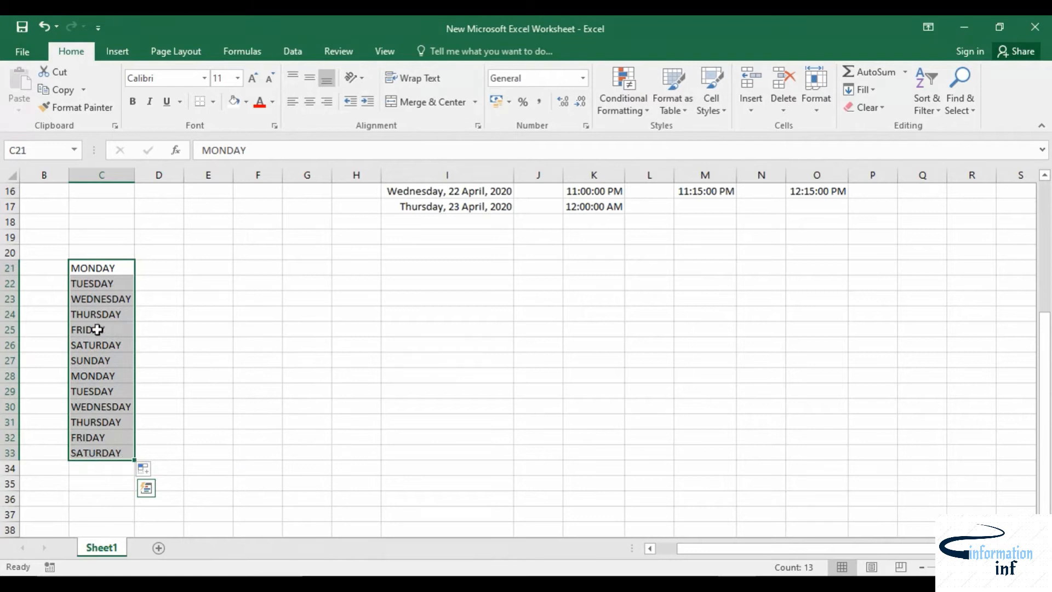
Step: Enter JAN in E21 and fill the month series down to E33
{"action": "left_click", "coordinate": [174, 253]}
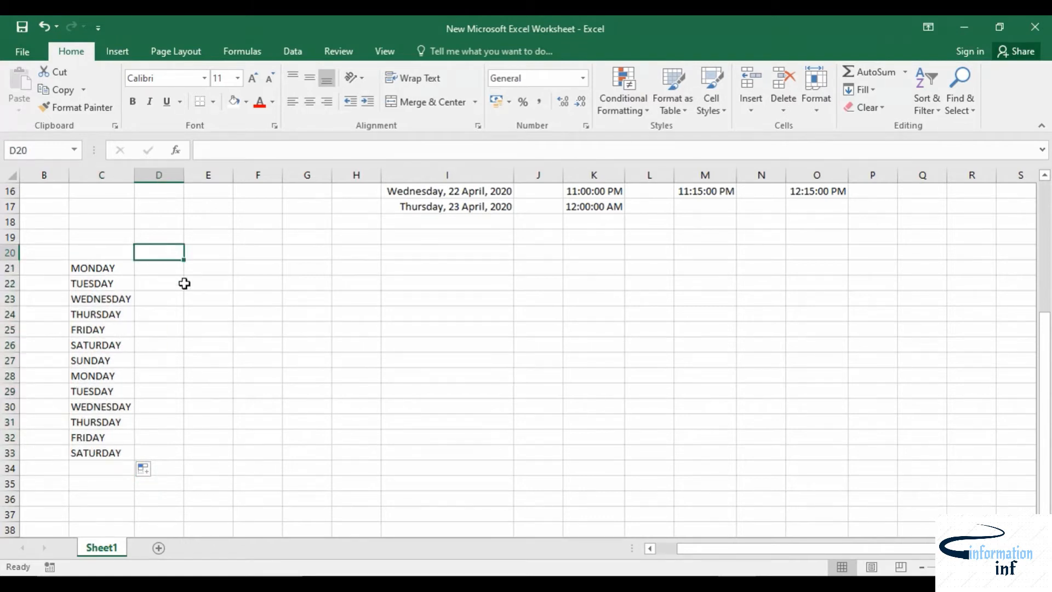
{"action": "left_click", "coordinate": [218, 268]}
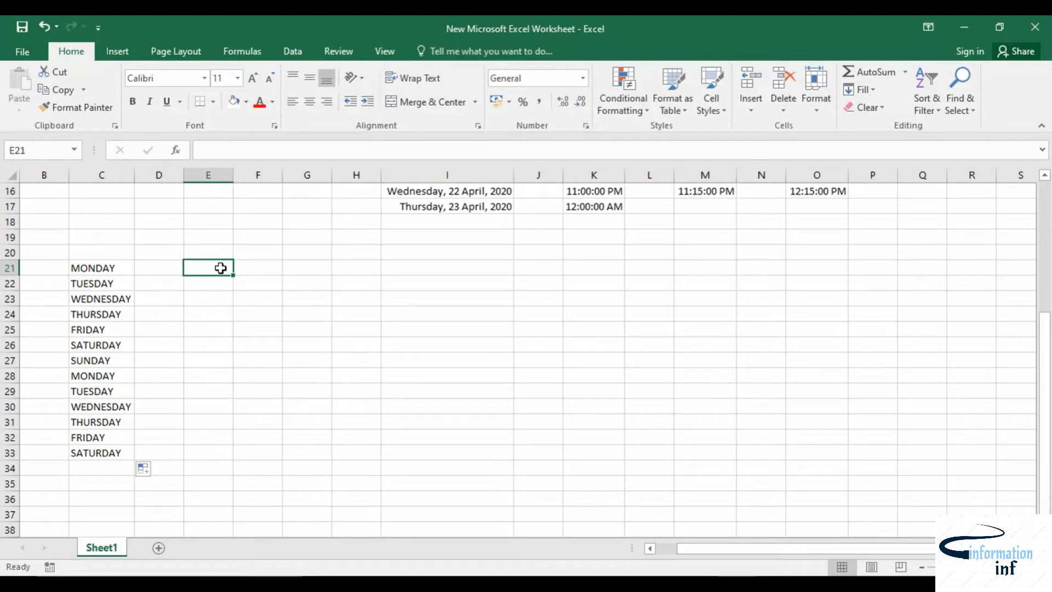
{"action": "type", "text": "JAN"}
{"action": "left_click", "coordinate": [226, 301]}
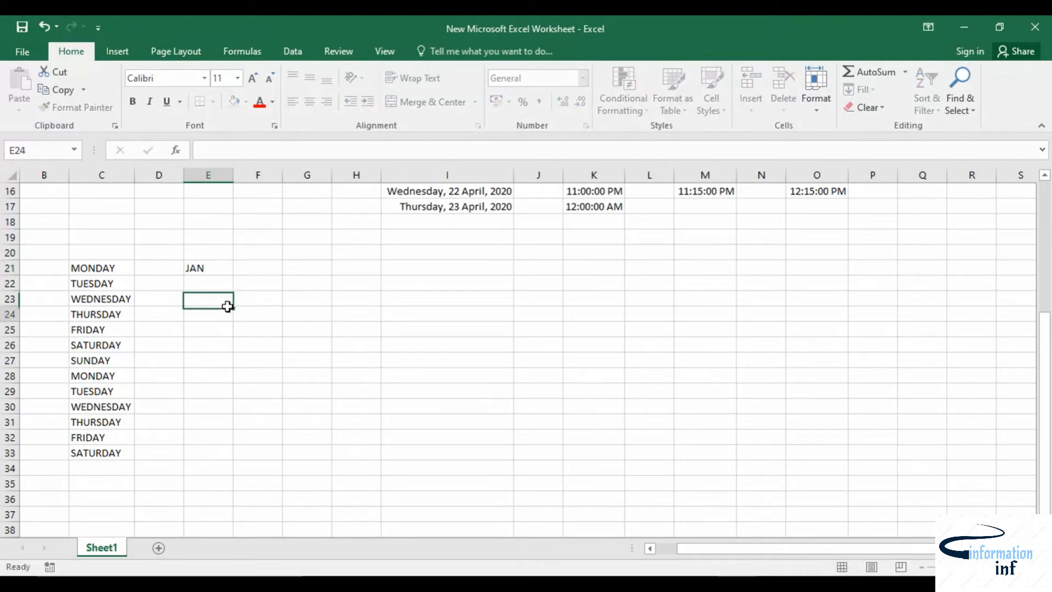
{"action": "left_click", "coordinate": [214, 270]}
{"action": "left_click_drag", "start_coordinate": [234, 275], "coordinate": [209, 455]}
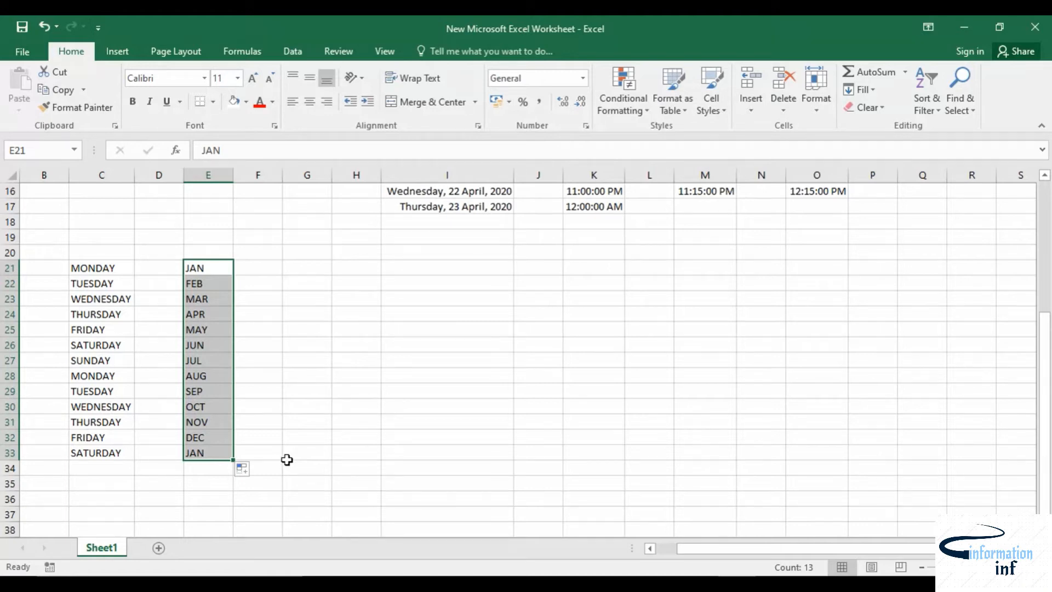
Step: On Sheet2, enter 1 in A1 and fill a linear column series with step 1 down to 23 via the Series dialog
{"action": "scroll", "coordinate": [286, 453], "scroll_direction": "up", "scroll_amount": 5}
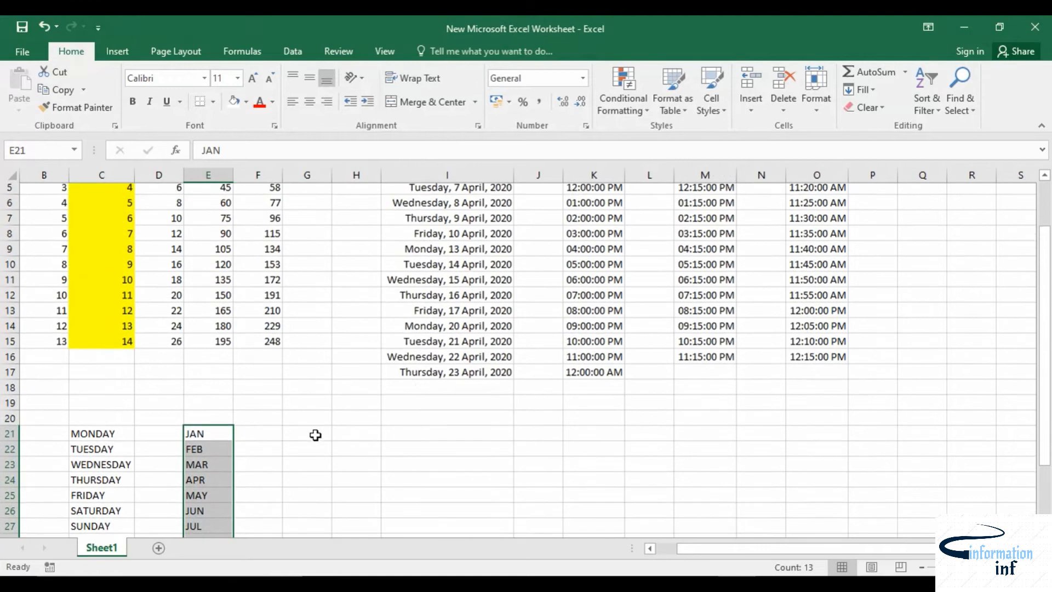
{"action": "scroll", "coordinate": [317, 434], "scroll_direction": "down", "scroll_amount": 5}
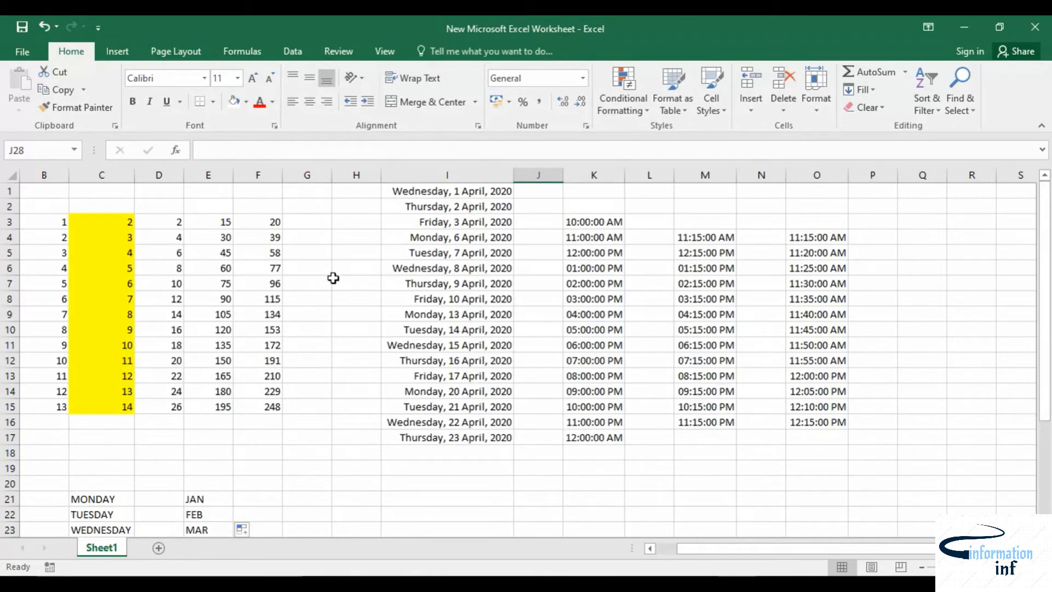
{"action": "left_click", "coordinate": [158, 548]}
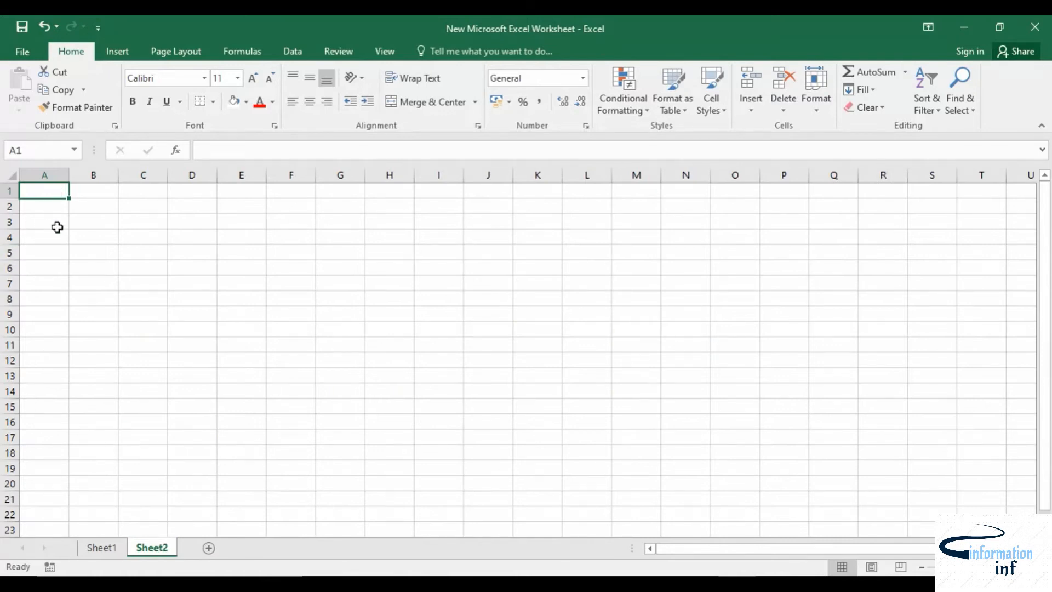
{"action": "type", "text": "1"}
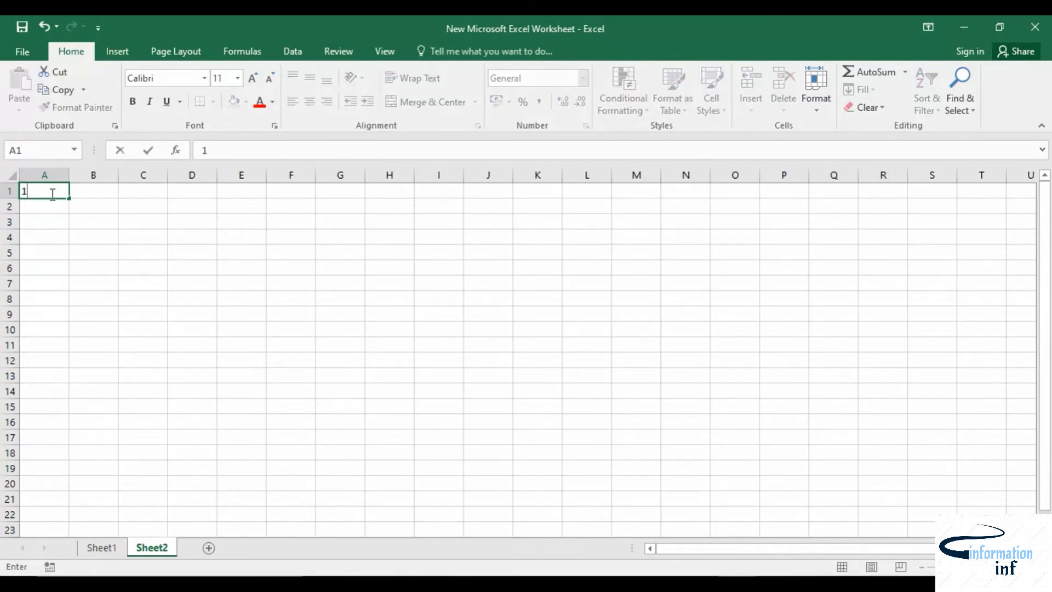
{"action": "left_click", "coordinate": [85, 201]}
{"action": "left_click", "coordinate": [60, 191]}
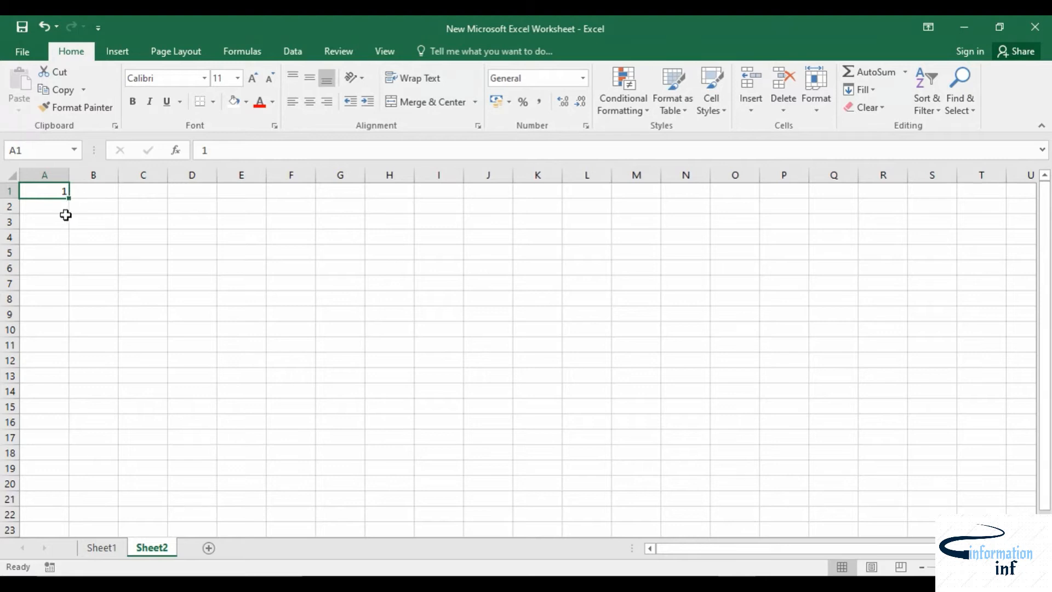
{"action": "left_click", "coordinate": [870, 94]}
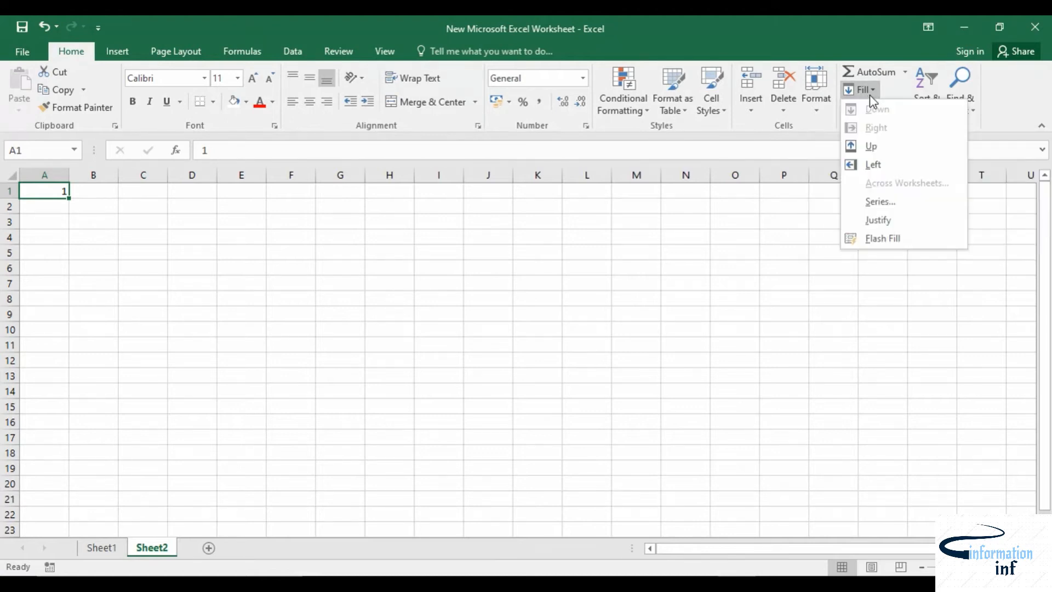
{"action": "left_click", "coordinate": [879, 202]}
{"action": "left_click_drag", "start_coordinate": [732, 191], "coordinate": [438, 150]}
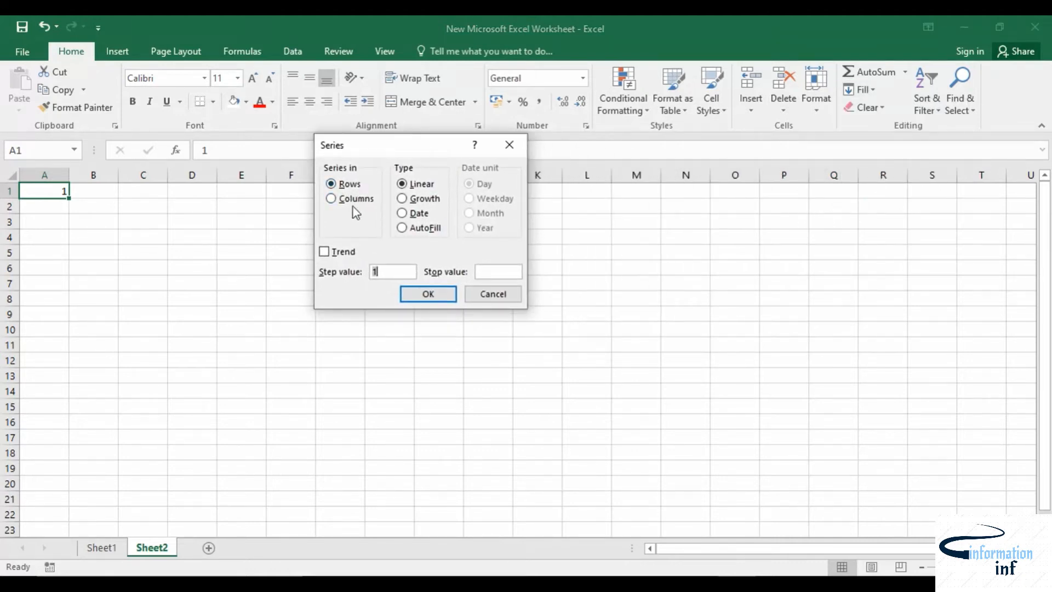
{"action": "left_click", "coordinate": [363, 199]}
{"action": "left_click", "coordinate": [481, 272]}
{"action": "left_click", "coordinate": [430, 295]}
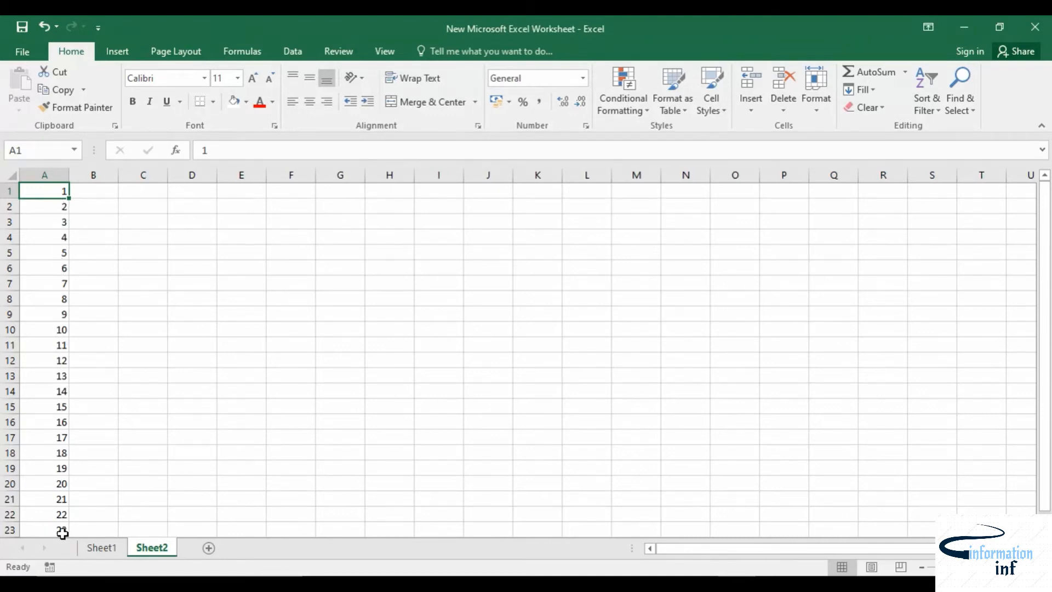
Step: Enter 4 in B1
{"action": "left_click", "coordinate": [101, 191]}
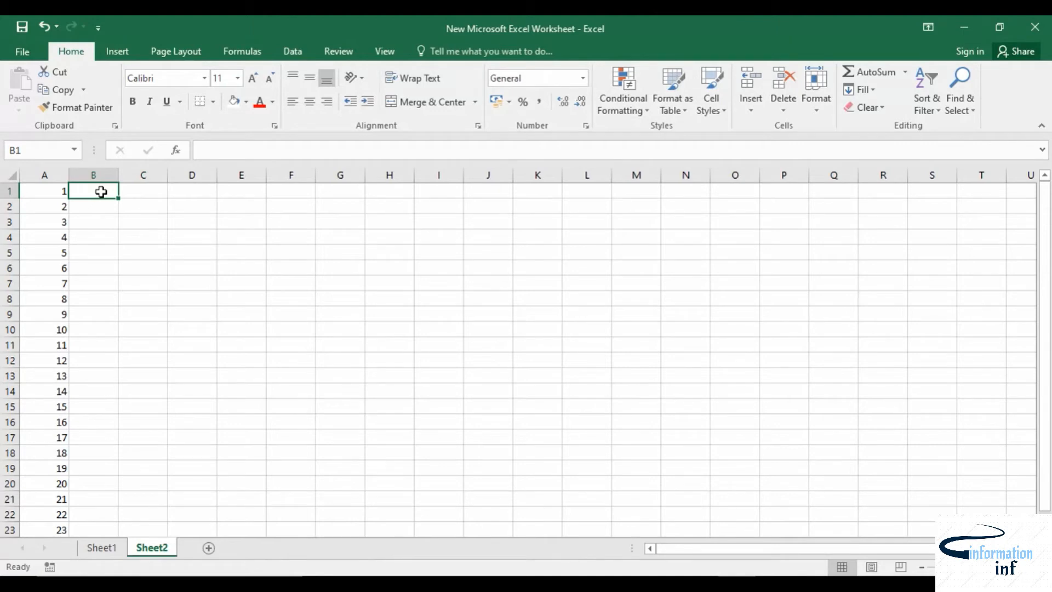
{"action": "type", "text": "4"}
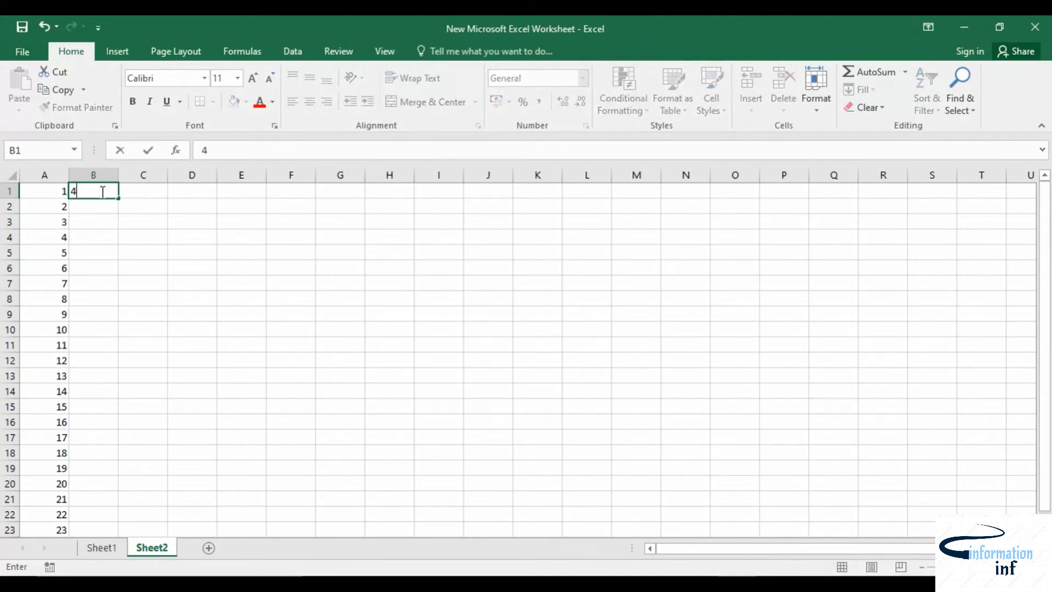
{"action": "left_click", "coordinate": [172, 213]}
Step: Fill a linear series across row 1 from B1 with step value 4 and stop value 100, then undo it
{"action": "left_click", "coordinate": [101, 193]}
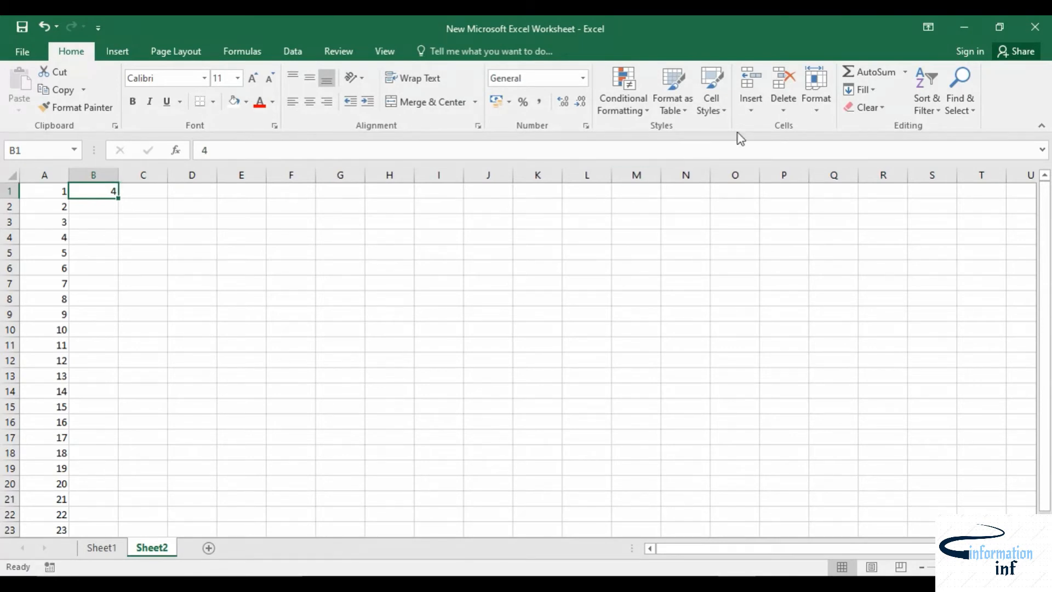
{"action": "left_click", "coordinate": [867, 92]}
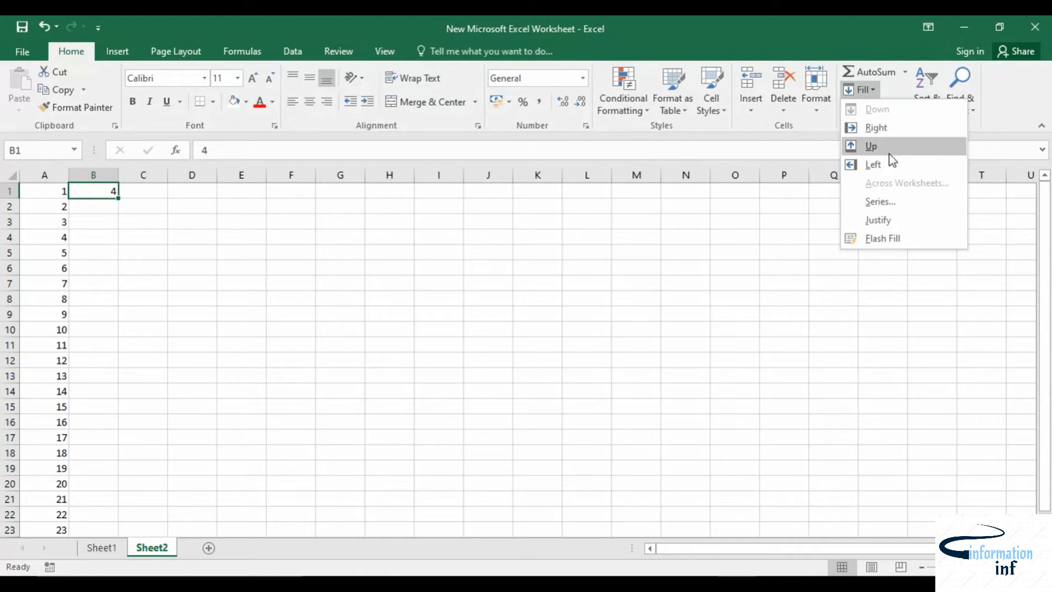
{"action": "left_click", "coordinate": [885, 200]}
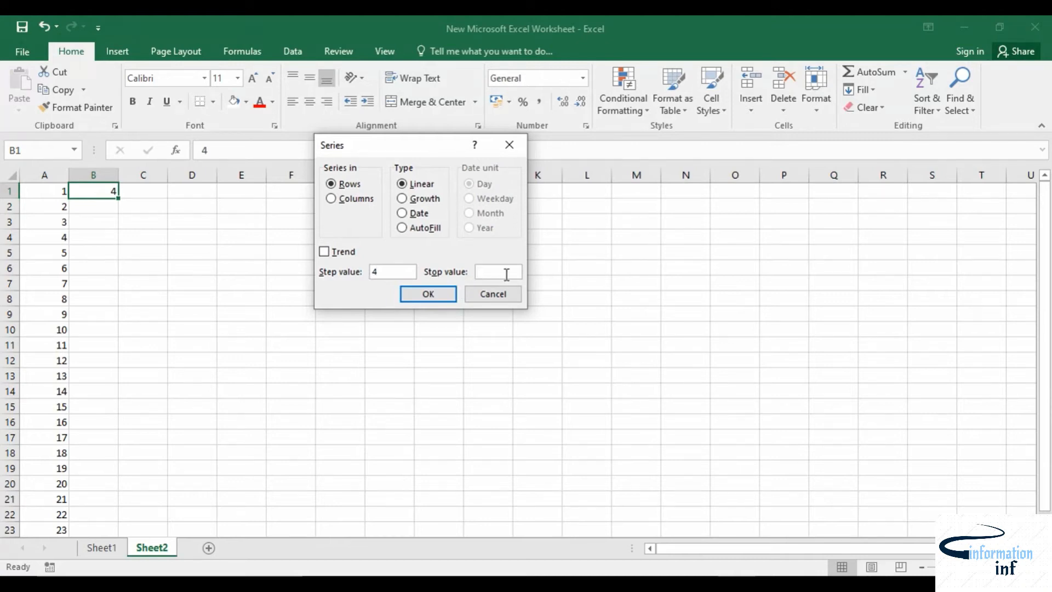
{"action": "left_click", "coordinate": [436, 294]}
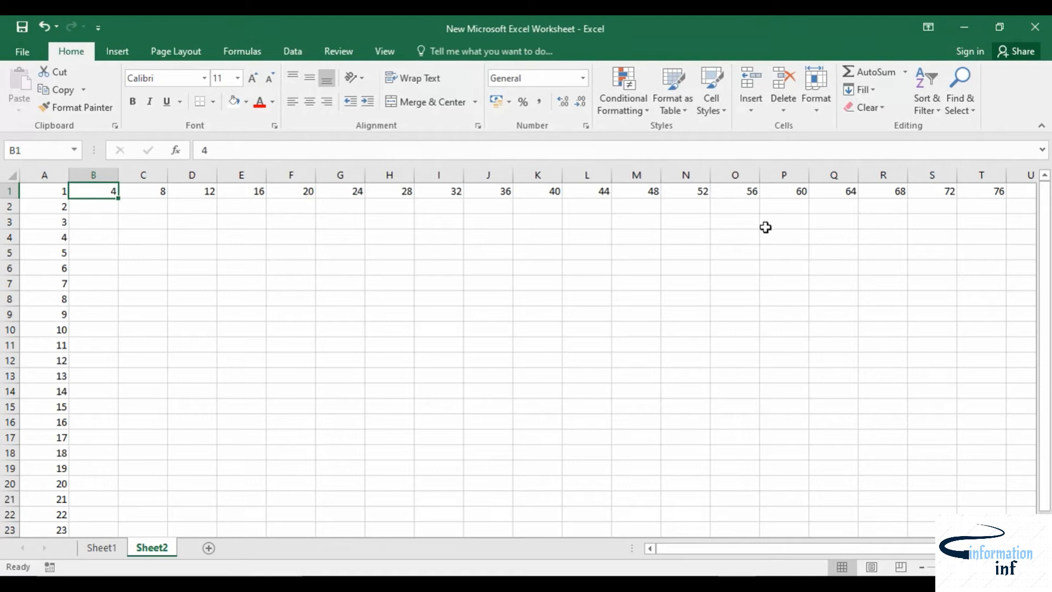
{"action": "key", "text": "ctrl+z"}
Step: Fill a linear series down column B from B1 with step value 4 and stop value 100
{"action": "left_click", "coordinate": [860, 89]}
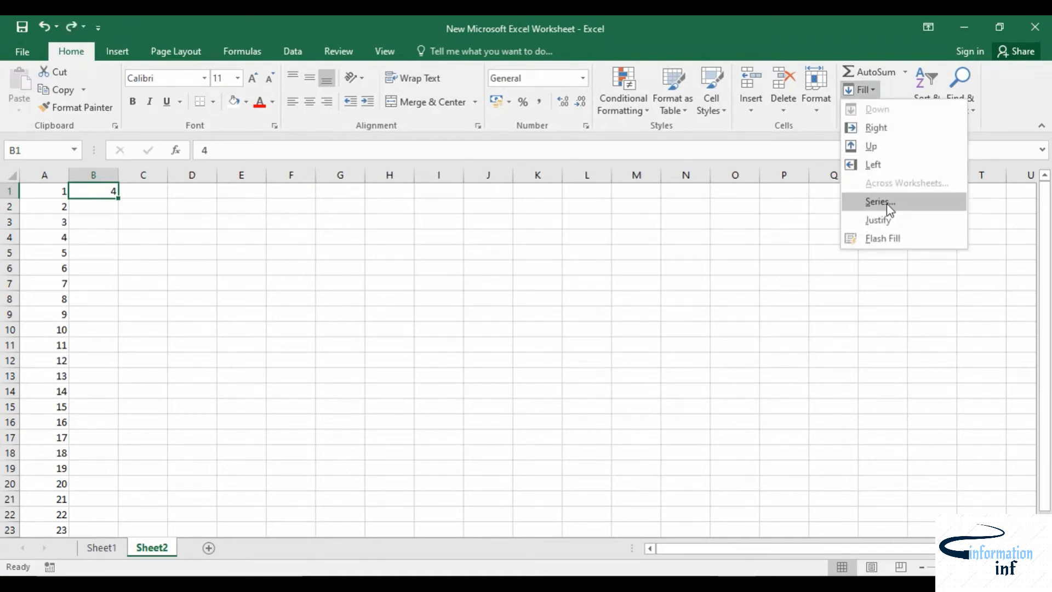
{"action": "left_click", "coordinate": [881, 201]}
{"action": "left_click", "coordinate": [354, 198]}
{"action": "left_click", "coordinate": [371, 271]}
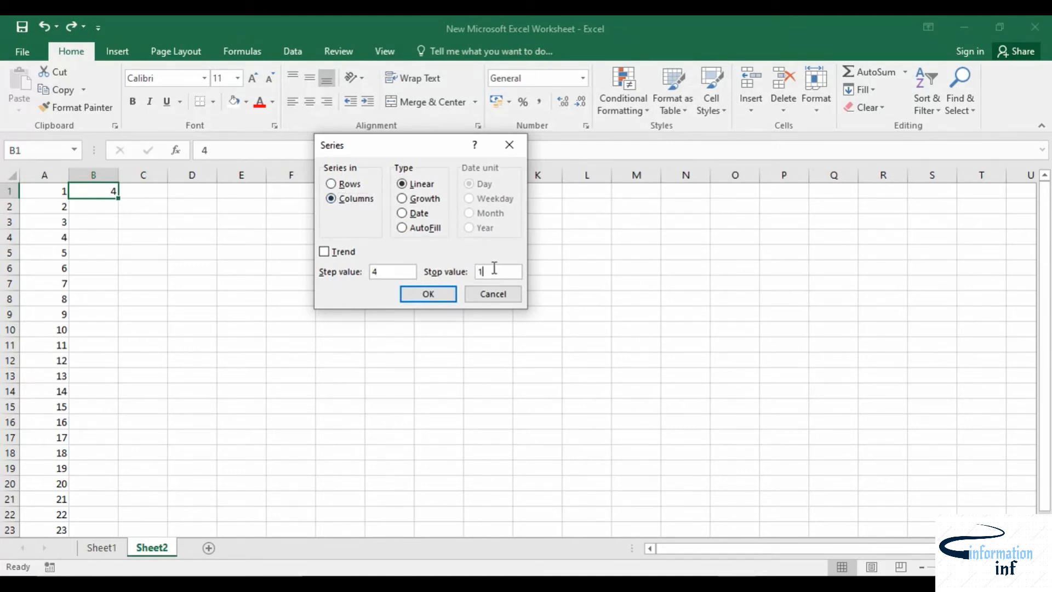
{"action": "left_click", "coordinate": [442, 297]}
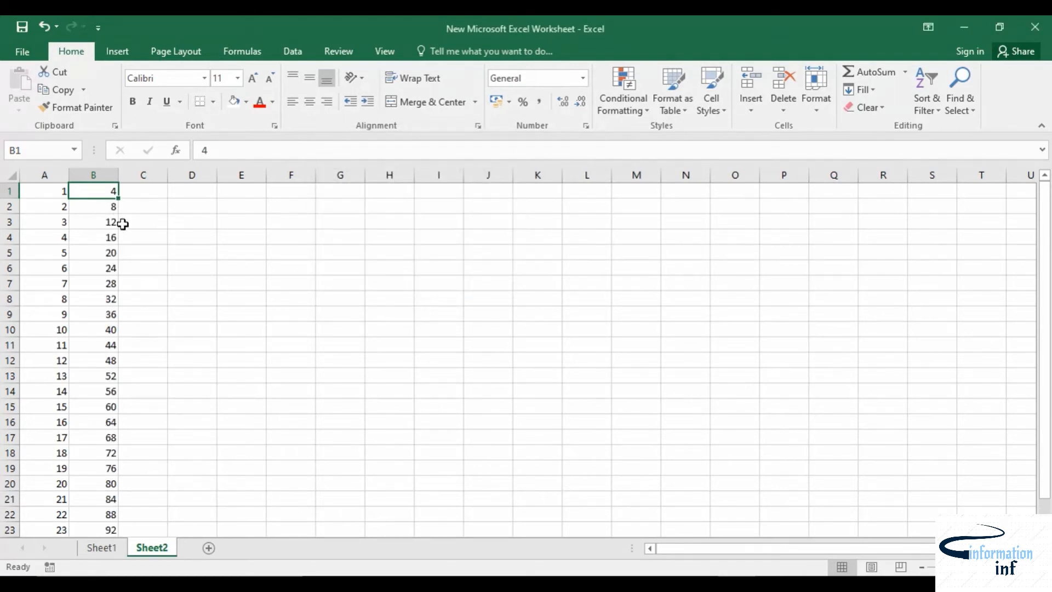
Step: Undo the column B series
{"action": "scroll", "coordinate": [124, 376], "scroll_direction": "down", "scroll_amount": 2}
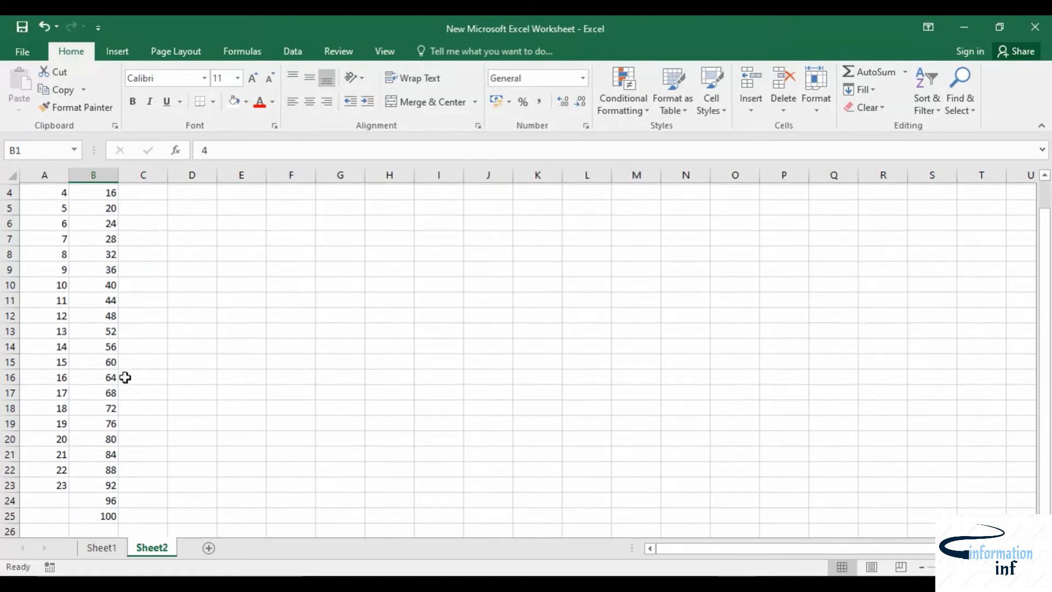
{"action": "scroll", "coordinate": [121, 391], "scroll_direction": "up", "scroll_amount": 2}
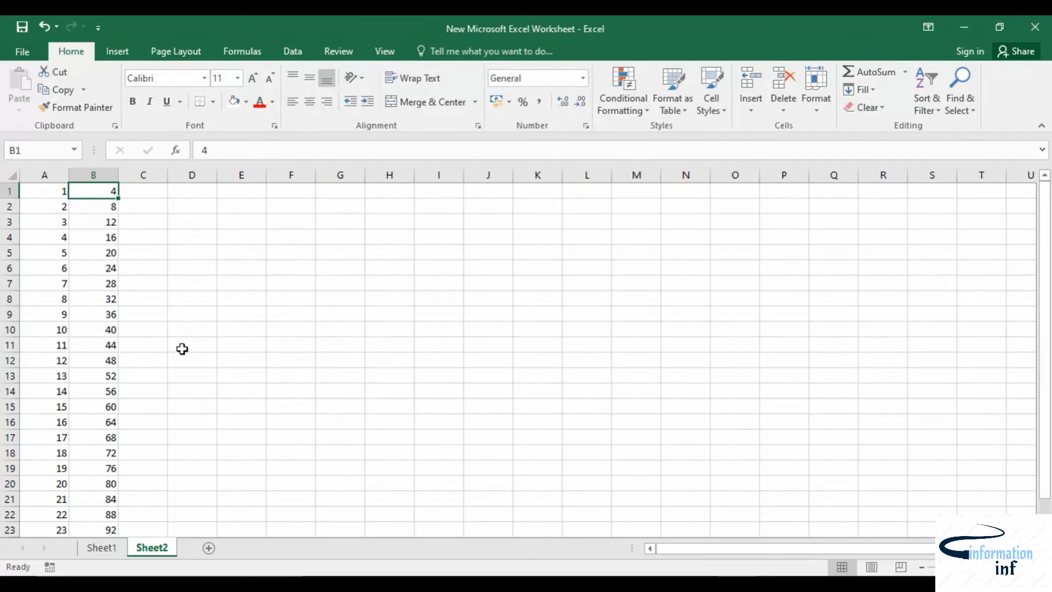
{"action": "key", "text": "ctrl+z"}
Step: Enter RAJA in B1
{"action": "left_click", "coordinate": [220, 296]}
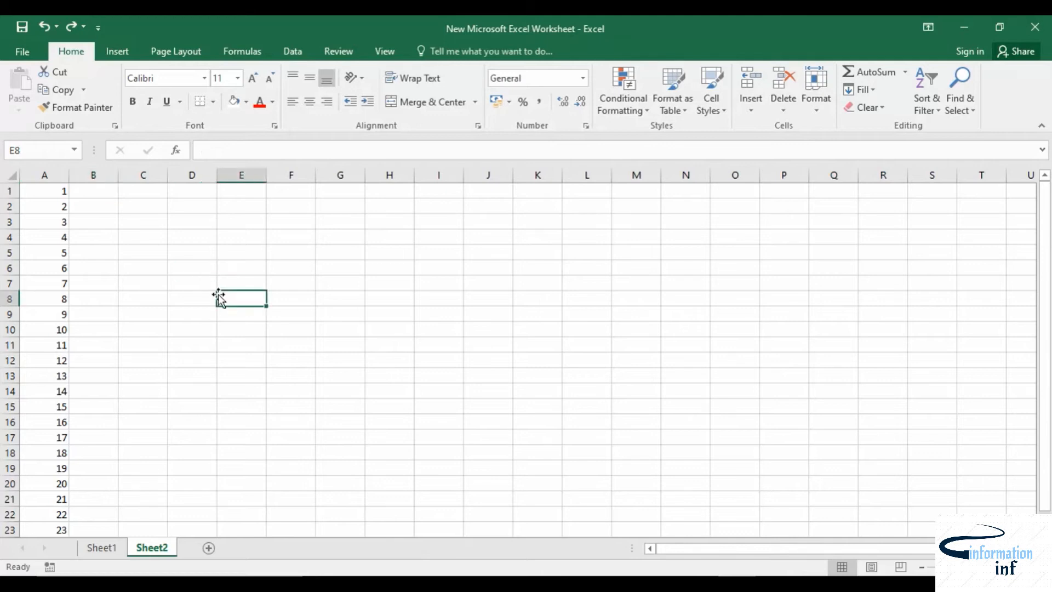
{"action": "left_click", "coordinate": [99, 193]}
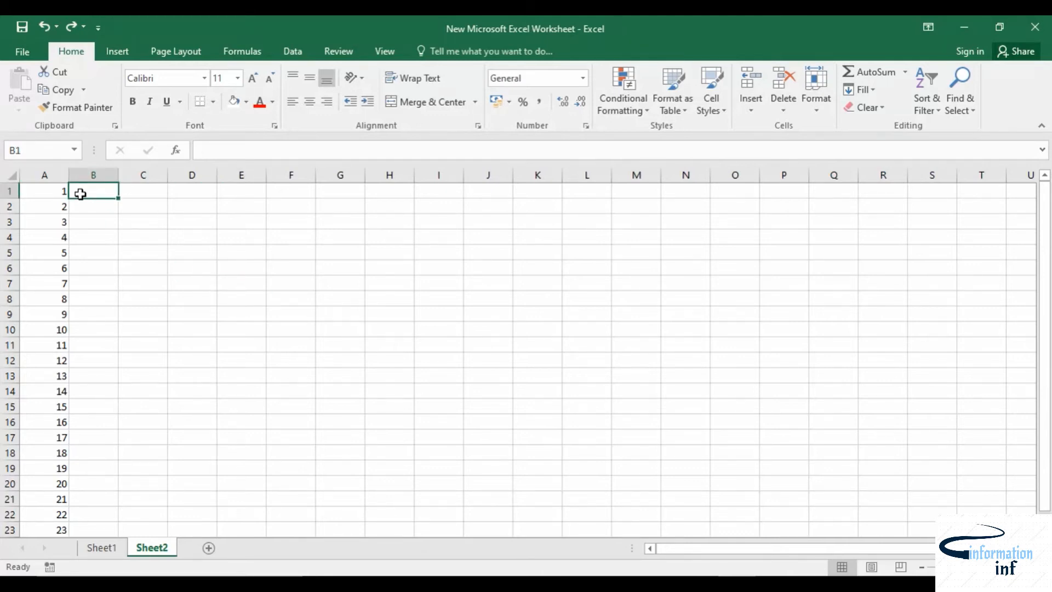
{"action": "type", "text": "RAJA"}
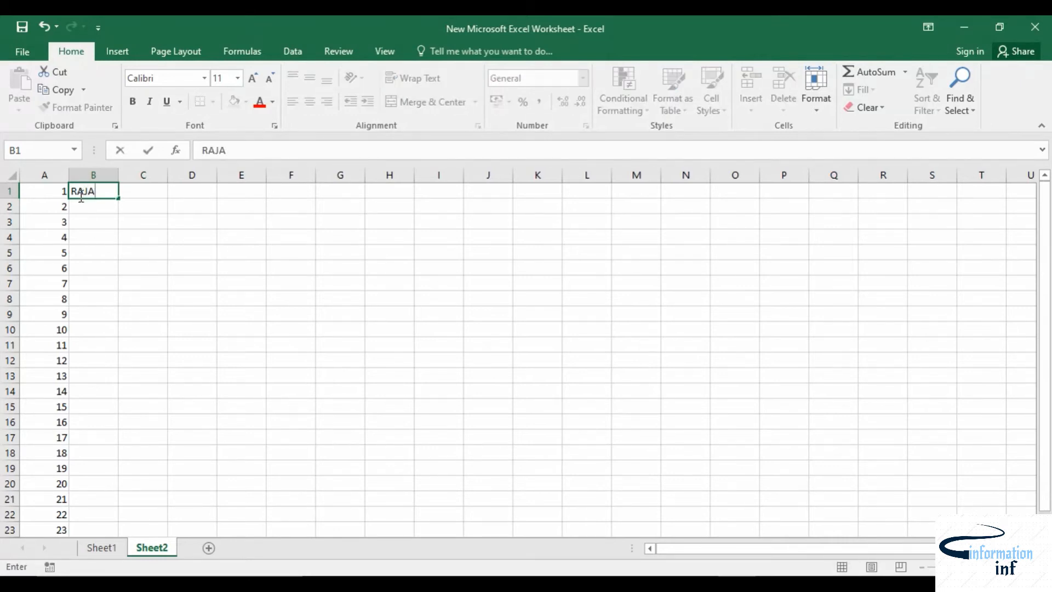
{"action": "left_click", "coordinate": [100, 223]}
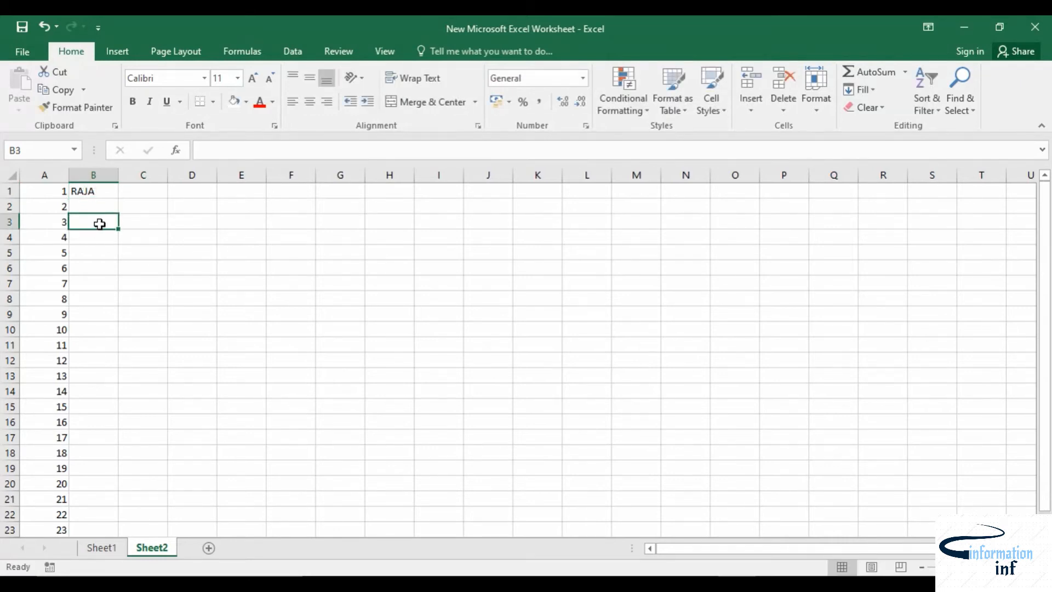
Step: Copy RAJA down column B to B23 with the fill handle, then undo the fill
{"action": "left_click", "coordinate": [97, 193]}
{"action": "scroll", "coordinate": [91, 359], "scroll_direction": "down", "scroll_amount": 1}
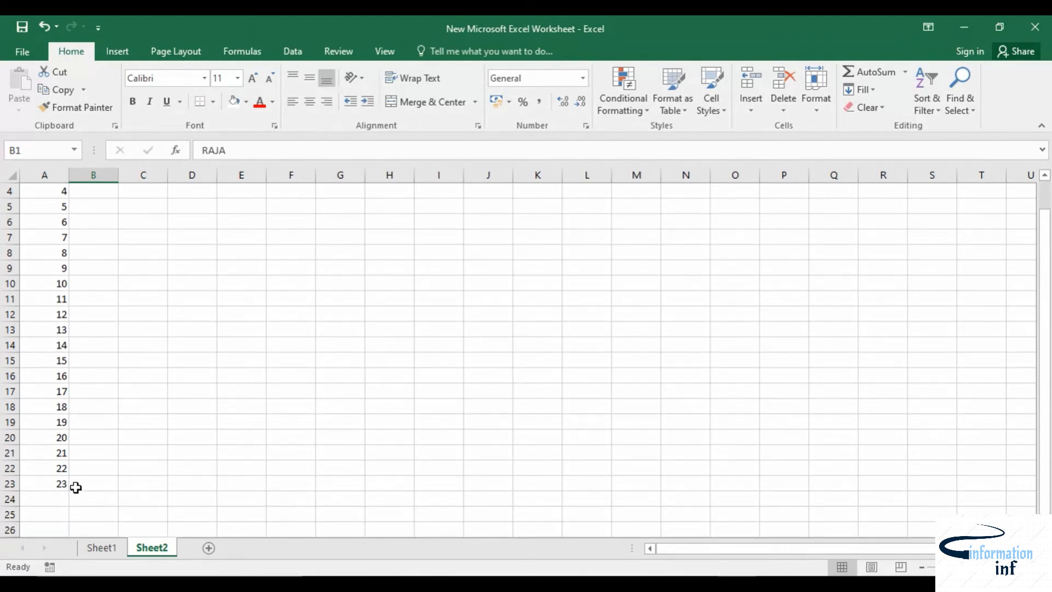
{"action": "scroll", "coordinate": [76, 488], "scroll_direction": "up", "scroll_amount": 1}
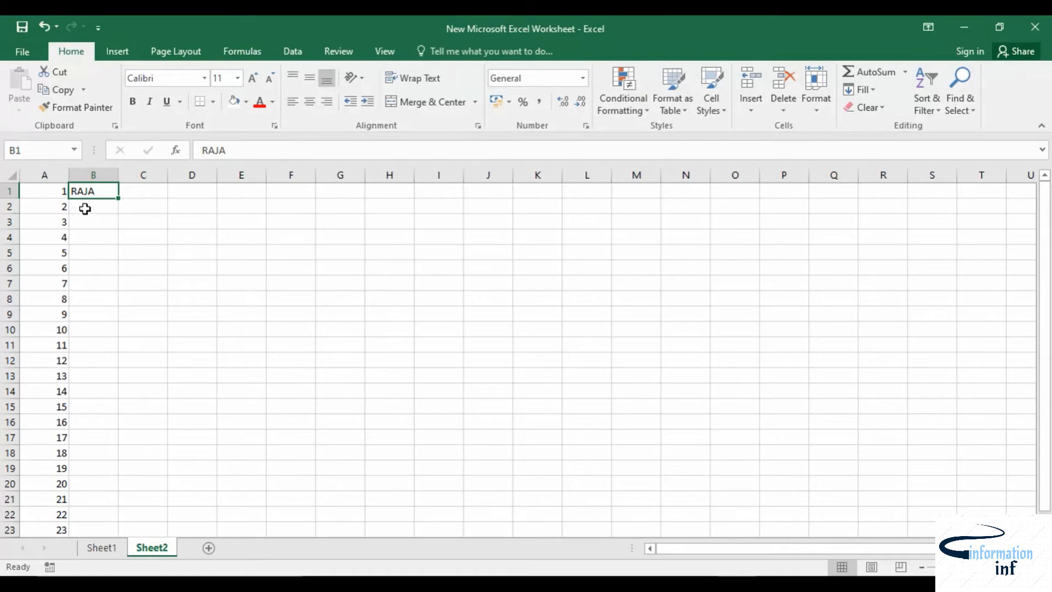
{"action": "double_click", "coordinate": [117, 200]}
{"action": "scroll", "coordinate": [105, 479], "scroll_direction": "down", "scroll_amount": 1}
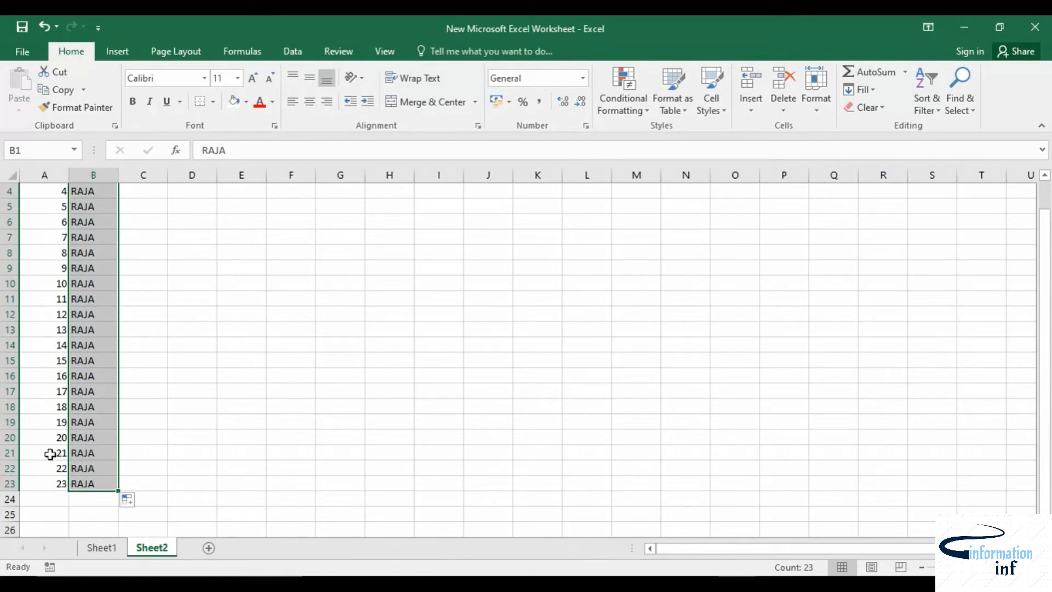
{"action": "scroll", "coordinate": [52, 493], "scroll_direction": "up", "scroll_amount": 1}
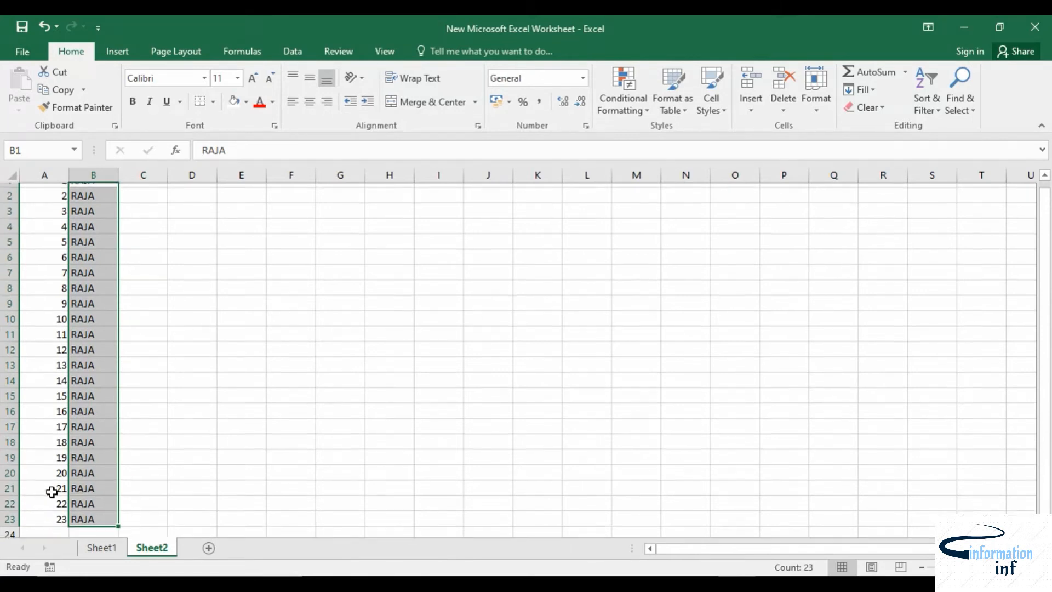
{"action": "scroll", "coordinate": [53, 402], "scroll_direction": "down", "scroll_amount": 1}
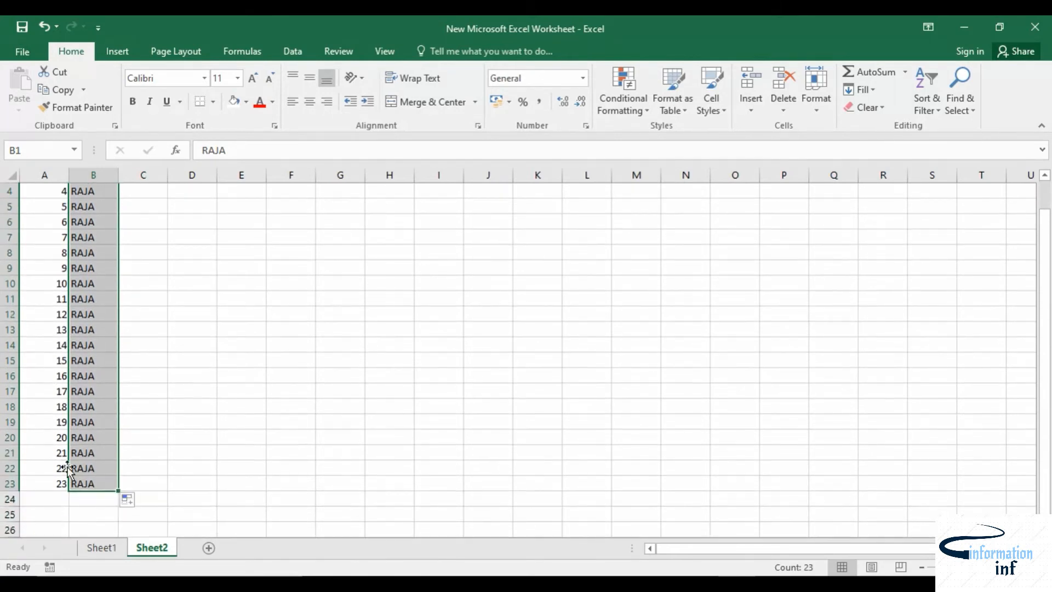
{"action": "scroll", "coordinate": [65, 438], "scroll_direction": "up", "scroll_amount": 1}
{"action": "scroll", "coordinate": [99, 422], "scroll_direction": "down", "scroll_amount": 2}
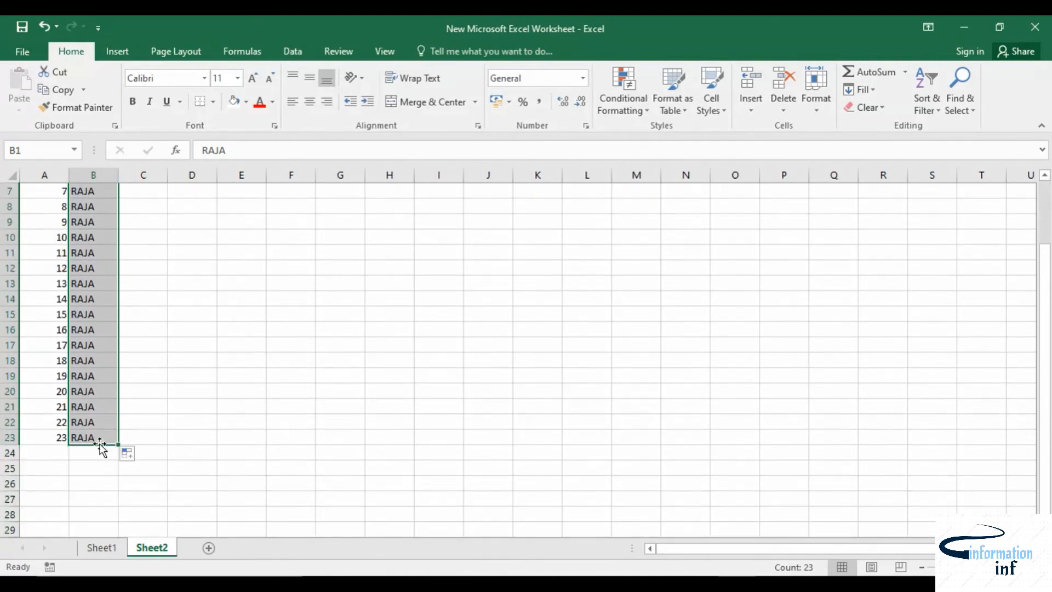
{"action": "scroll", "coordinate": [193, 395], "scroll_direction": "up", "scroll_amount": 2}
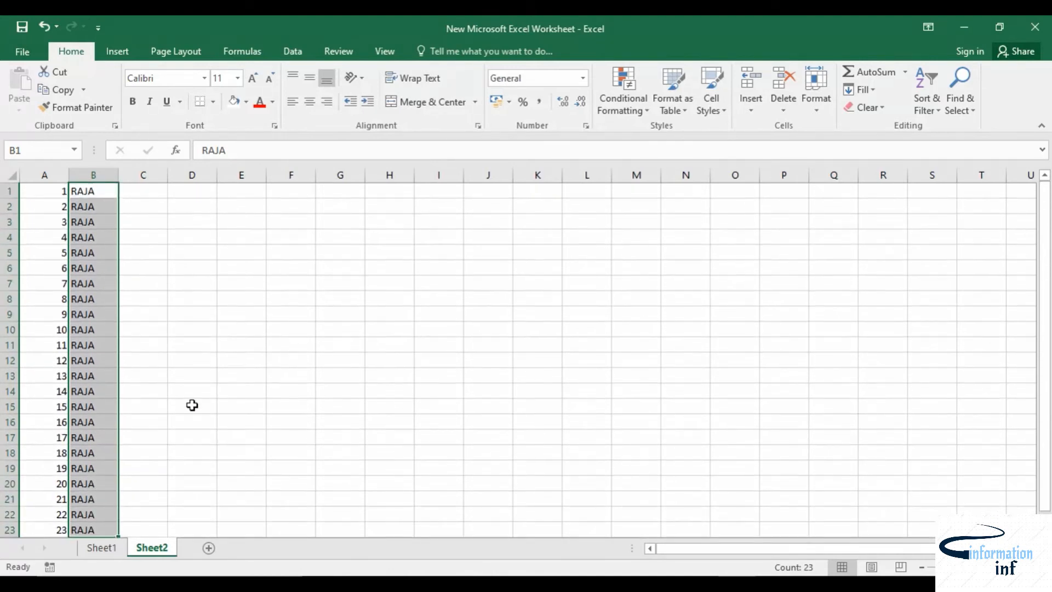
{"action": "left_click", "coordinate": [144, 193]}
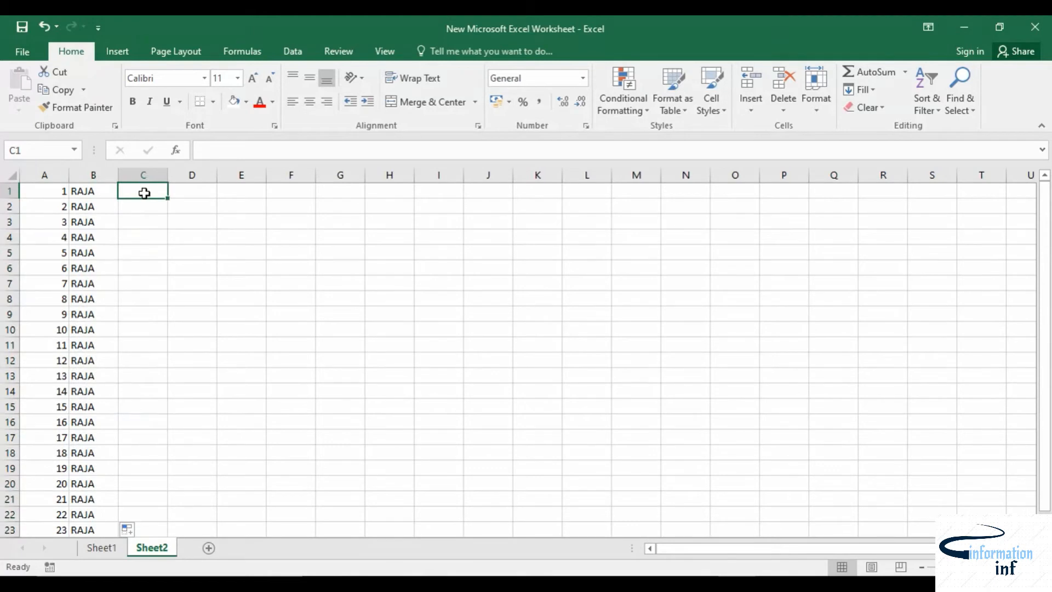
{"action": "key", "text": "ctrl+z"}
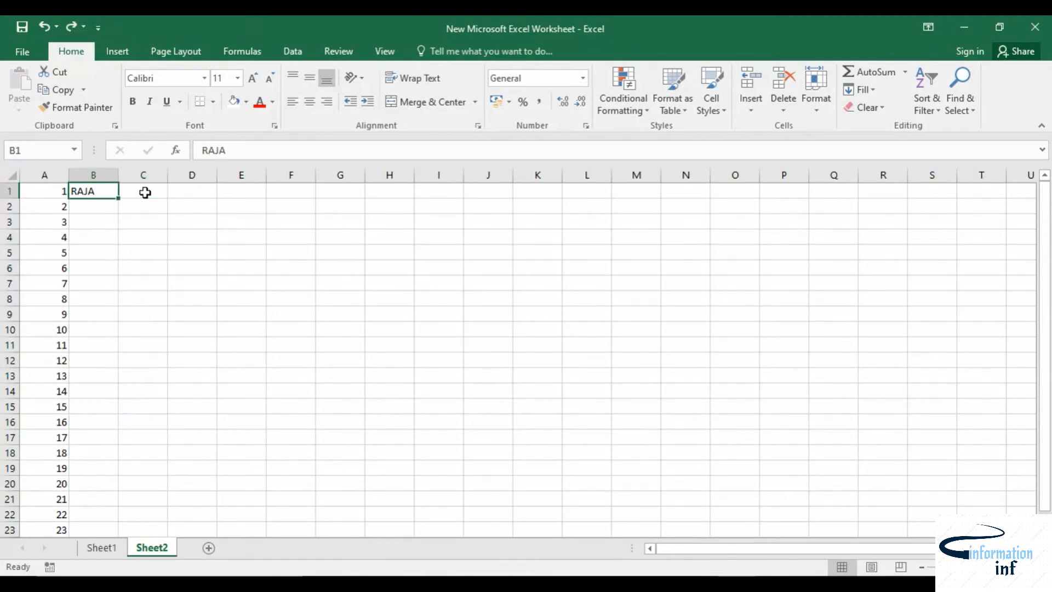
Step: Copy RAJA down to B23 again with the fill handle
{"action": "scroll", "coordinate": [50, 430], "scroll_direction": "down", "scroll_amount": 1}
{"action": "scroll", "coordinate": [61, 400], "scroll_direction": "up", "scroll_amount": 1}
{"action": "scroll", "coordinate": [66, 438], "scroll_direction": "down", "scroll_amount": 1}
{"action": "scroll", "coordinate": [82, 438], "scroll_direction": "up", "scroll_amount": 1}
{"action": "double_click", "coordinate": [120, 201]}
{"action": "scroll", "coordinate": [219, 328], "scroll_direction": "down", "scroll_amount": 1}
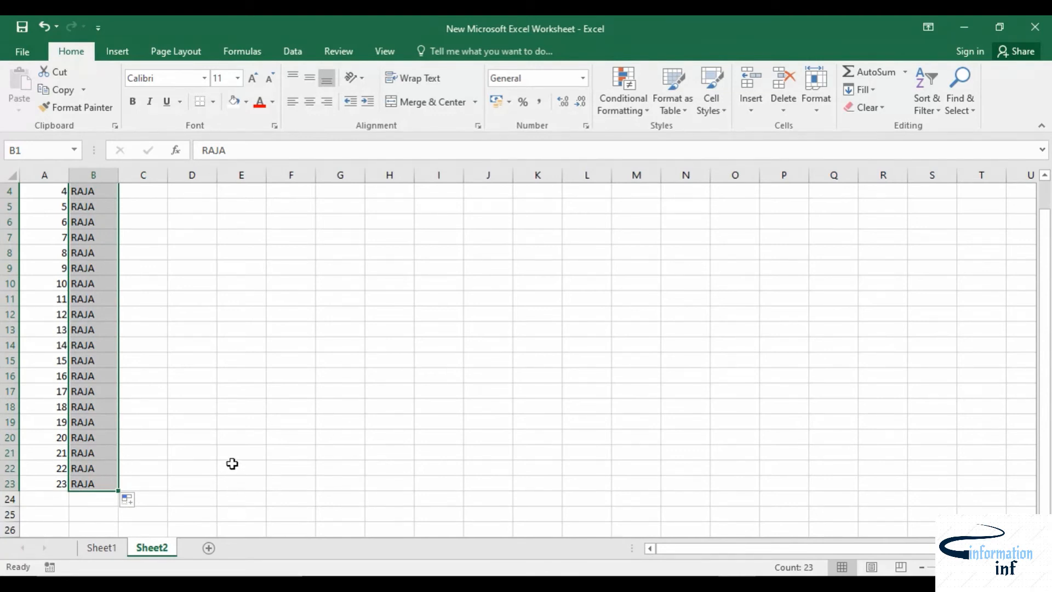
{"action": "scroll", "coordinate": [232, 464], "scroll_direction": "up", "scroll_amount": 1}
{"action": "left_click", "coordinate": [160, 206]}
{"action": "left_click", "coordinate": [157, 191]}
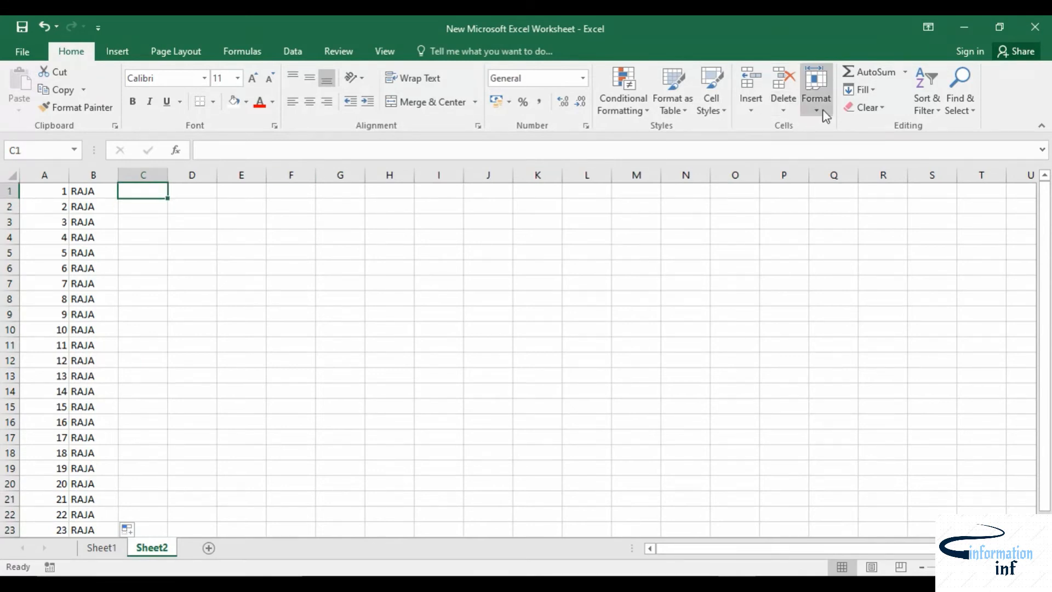
{"action": "left_click", "coordinate": [861, 89]}
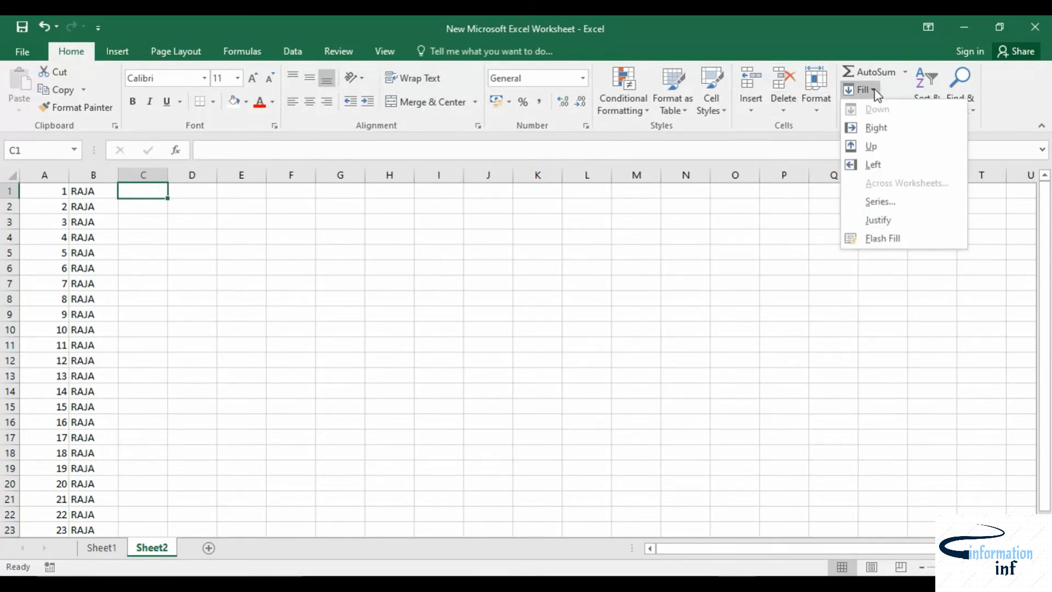
{"action": "left_click", "coordinate": [883, 203]}
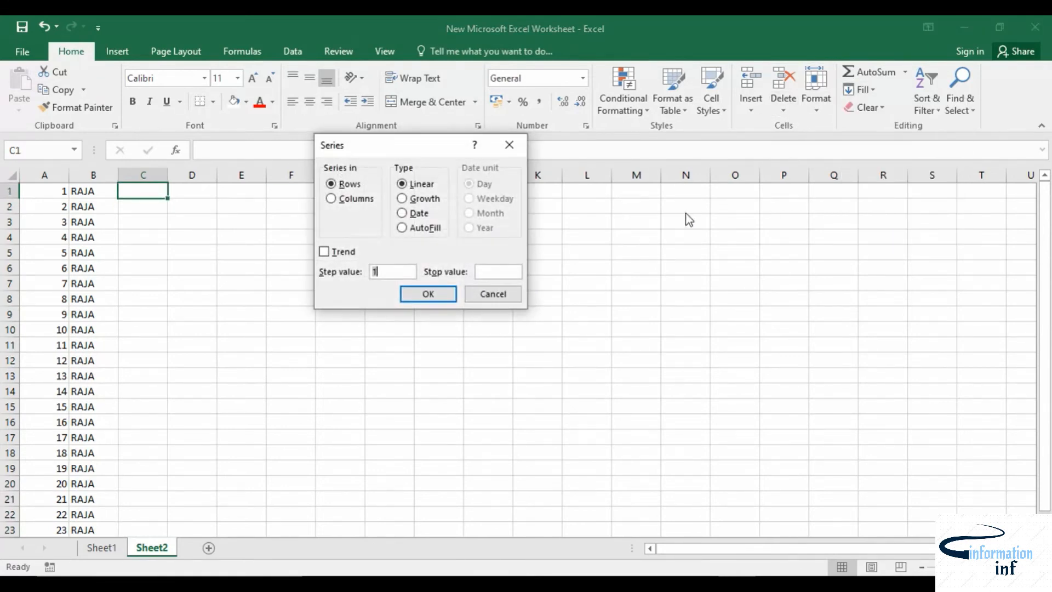
{"action": "left_click", "coordinate": [416, 216]}
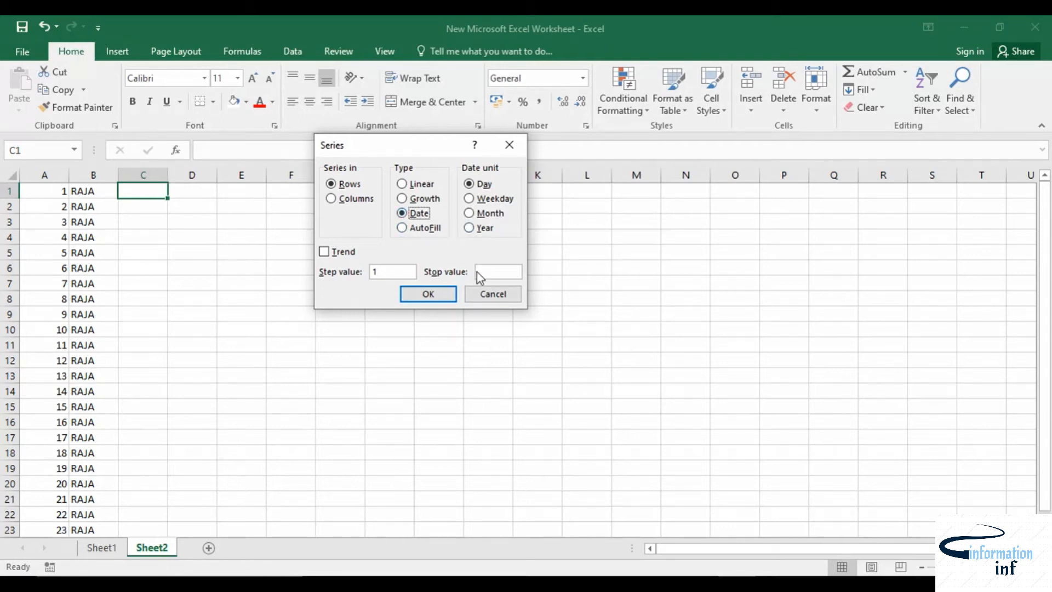
{"action": "left_click", "coordinate": [493, 295]}
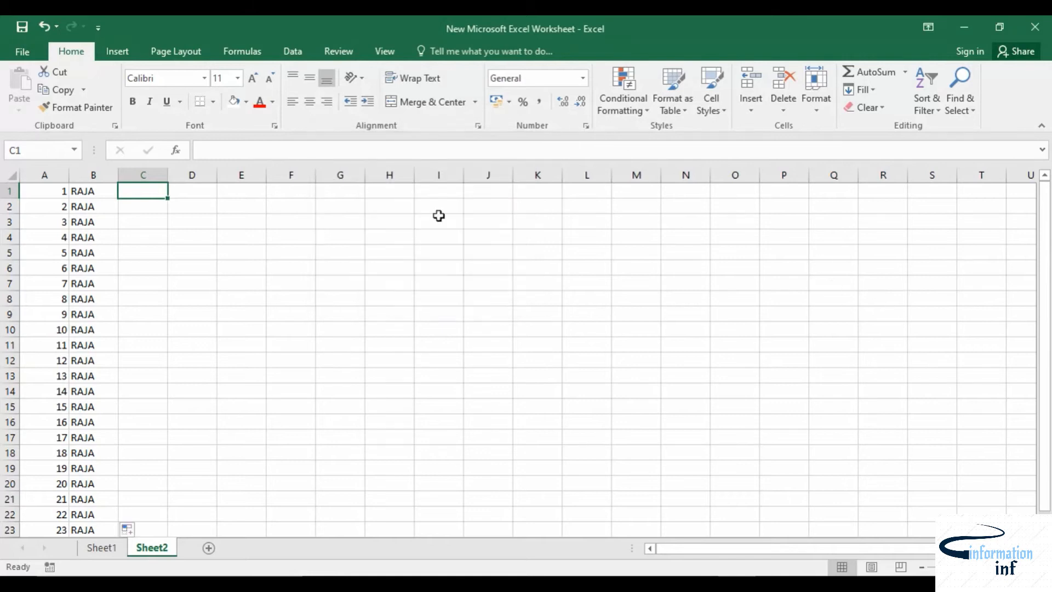
{"action": "left_click", "coordinate": [278, 264]}
{"action": "left_click", "coordinate": [163, 206]}
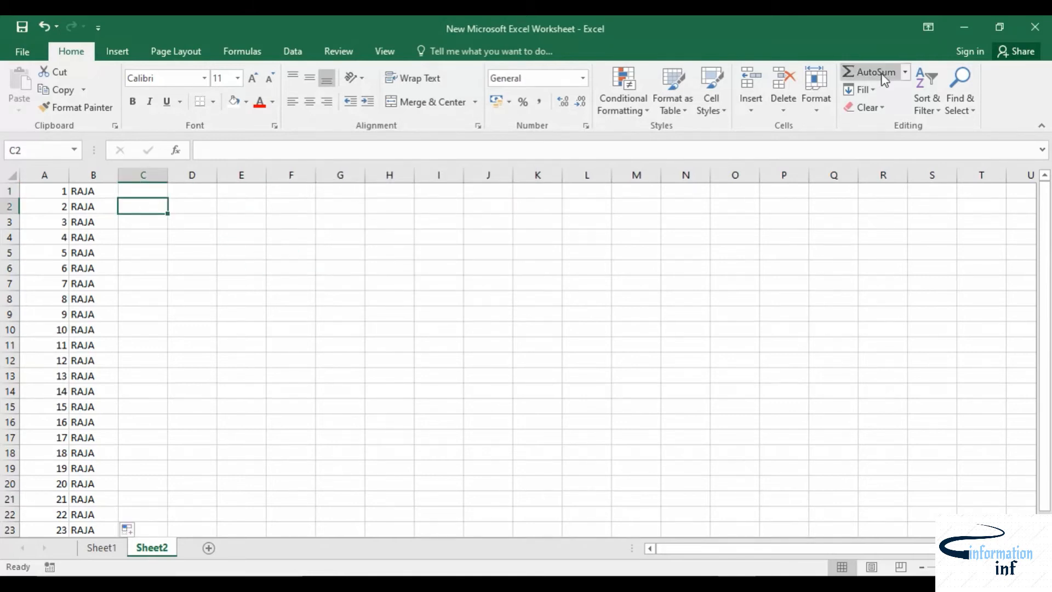
{"action": "left_click", "coordinate": [878, 90]}
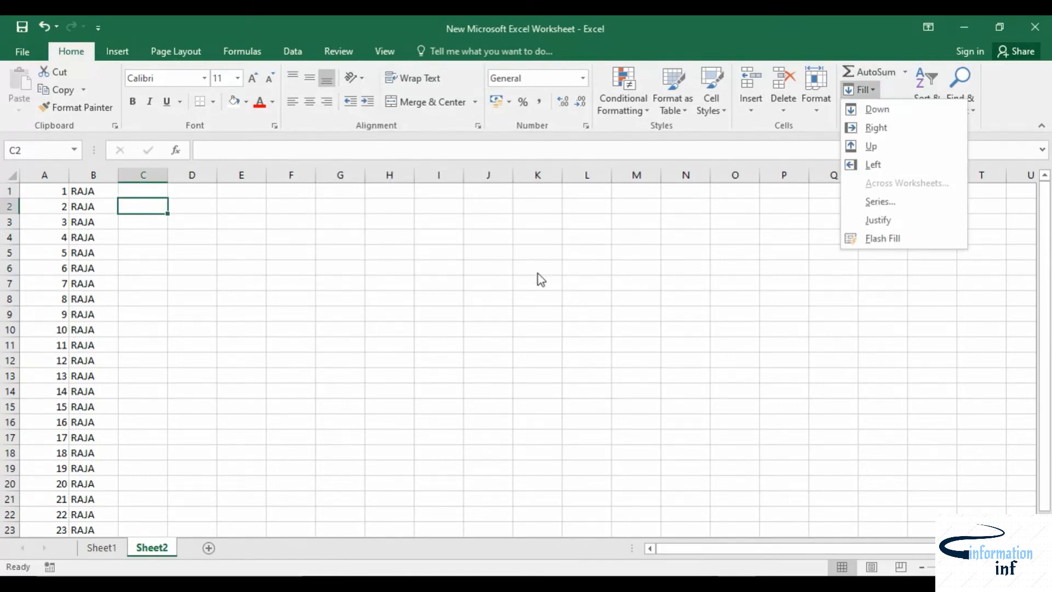
{"action": "left_click", "coordinate": [236, 223]}
Step: Enter 1 in cell E3
{"action": "left_click", "coordinate": [240, 223]}
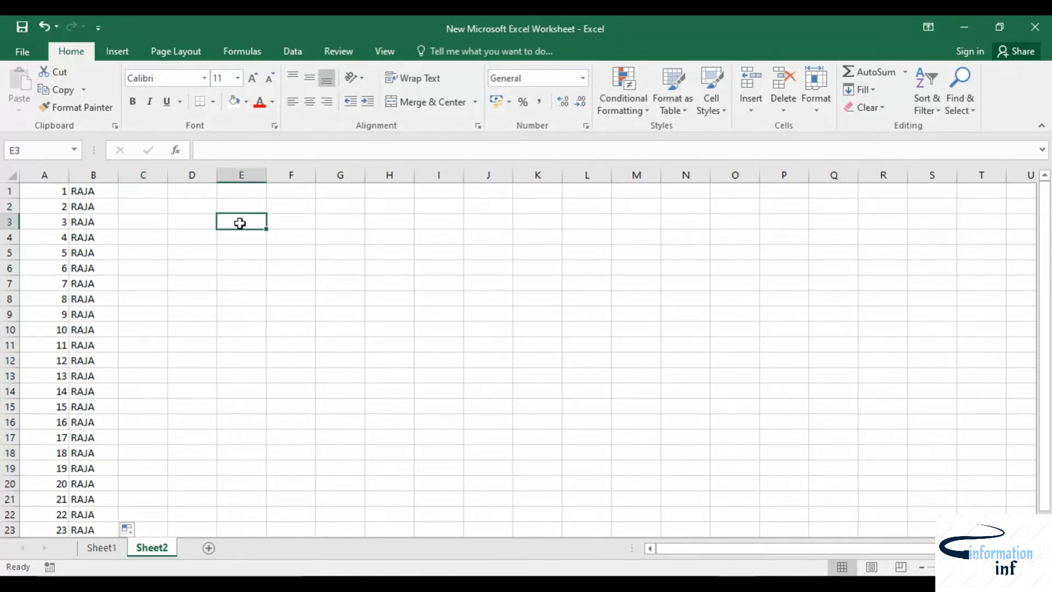
{"action": "type", "text": "1"}
{"action": "left_click", "coordinate": [252, 265]}
Step: Fill E3 right to K3 with the fill handle and switch the AutoFill option to Fill Series
{"action": "left_click", "coordinate": [244, 220]}
{"action": "left_click_drag", "start_coordinate": [268, 231], "coordinate": [576, 230]}
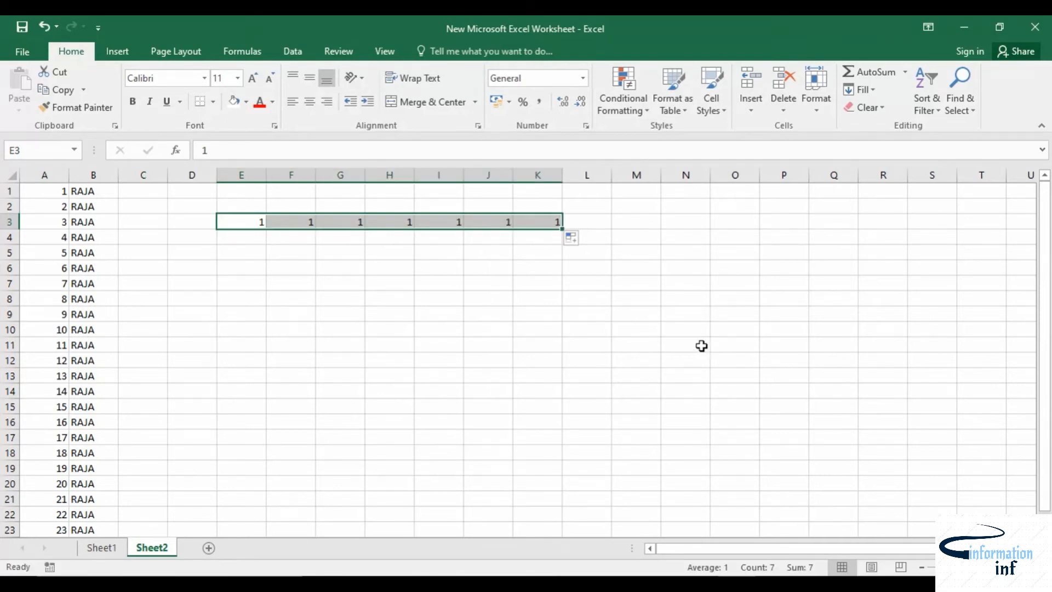
{"action": "left_click", "coordinate": [570, 237]}
{"action": "left_click", "coordinate": [597, 274]}
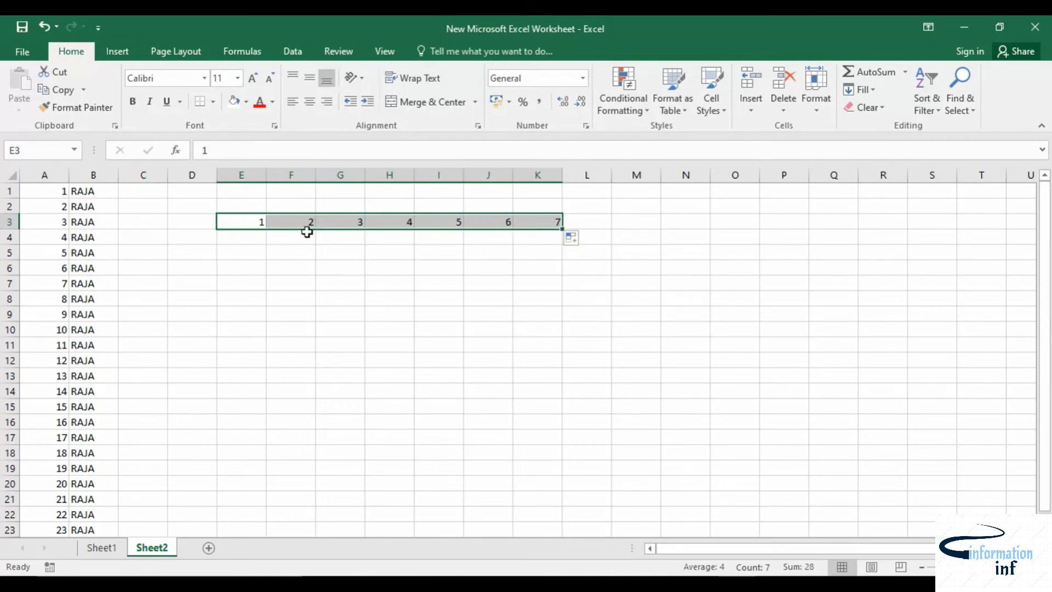
Step: Fill E3 left to C3 with the fill handle and switch the AutoFill option to Fill Series
{"action": "left_click", "coordinate": [244, 281]}
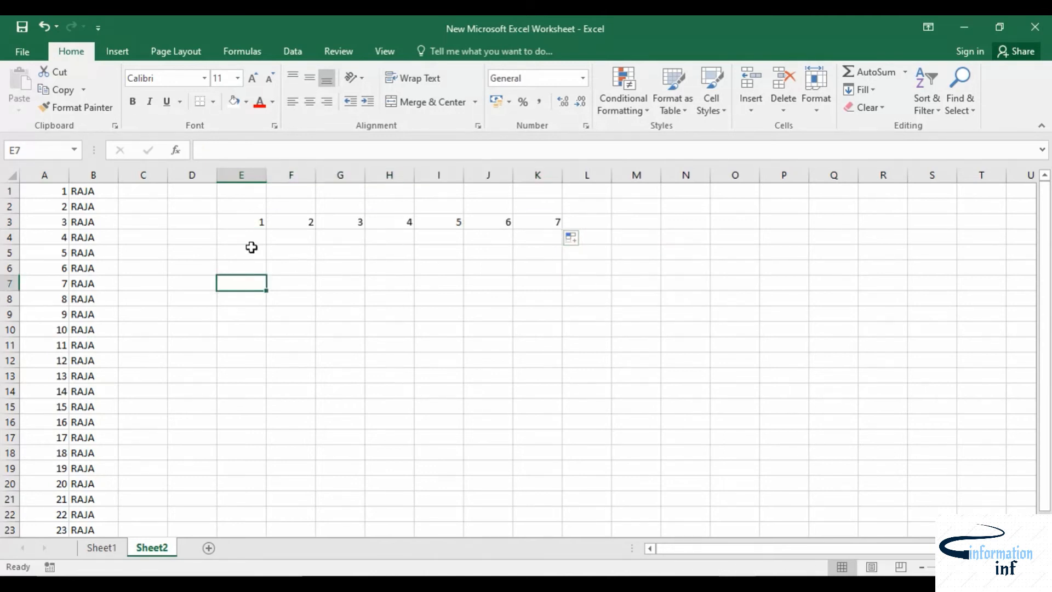
{"action": "left_click", "coordinate": [248, 224]}
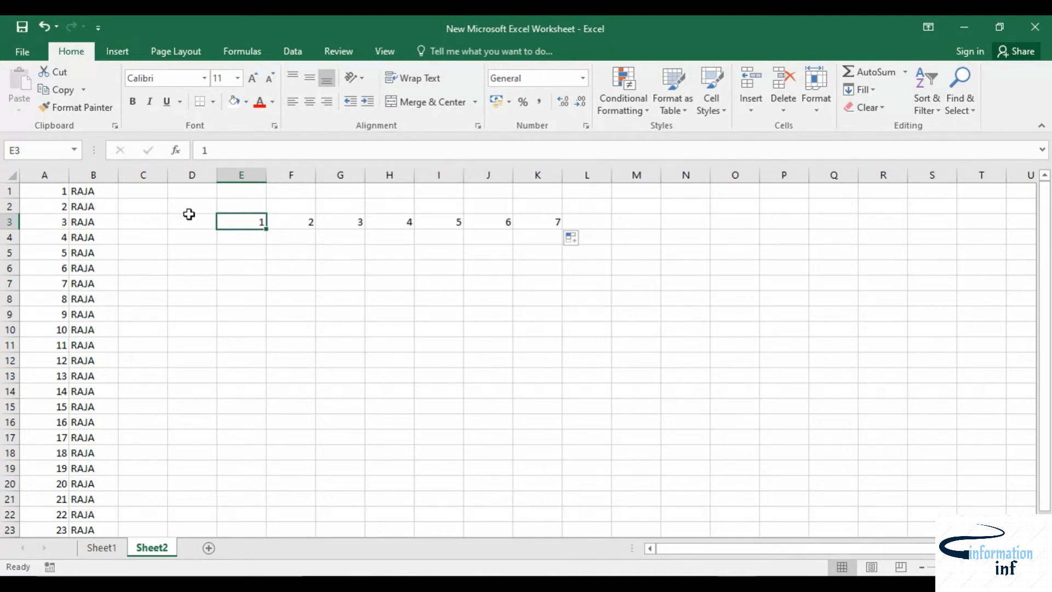
{"action": "left_click_drag", "start_coordinate": [267, 229], "coordinate": [111, 226]}
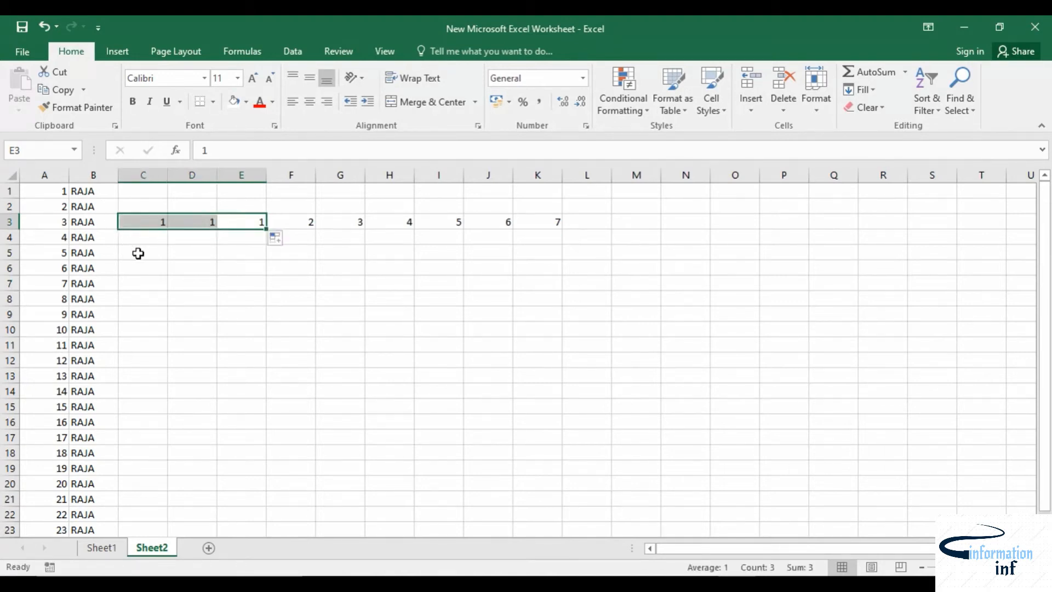
{"action": "left_click", "coordinate": [280, 243]}
{"action": "left_click", "coordinate": [304, 275]}
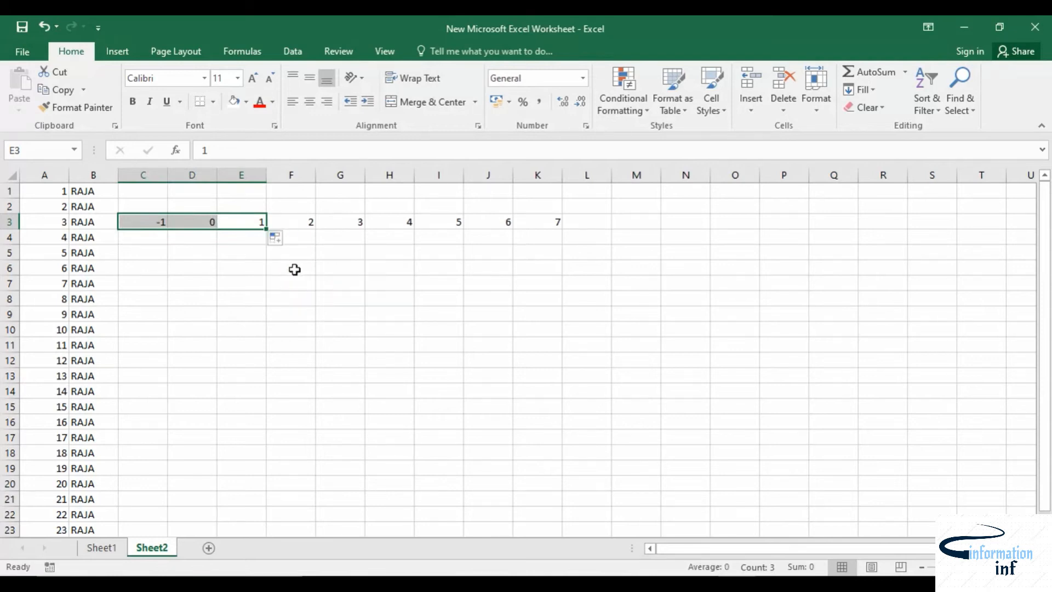
{"action": "left_click", "coordinate": [193, 314]}
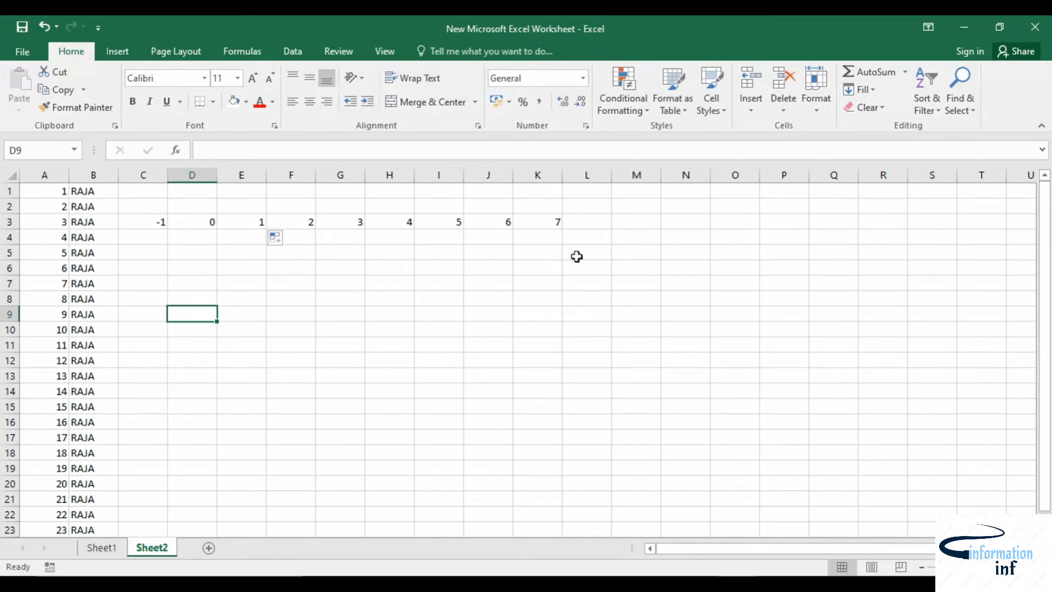
Step: Enter 1 in cell K6
{"action": "left_click", "coordinate": [548, 269]}
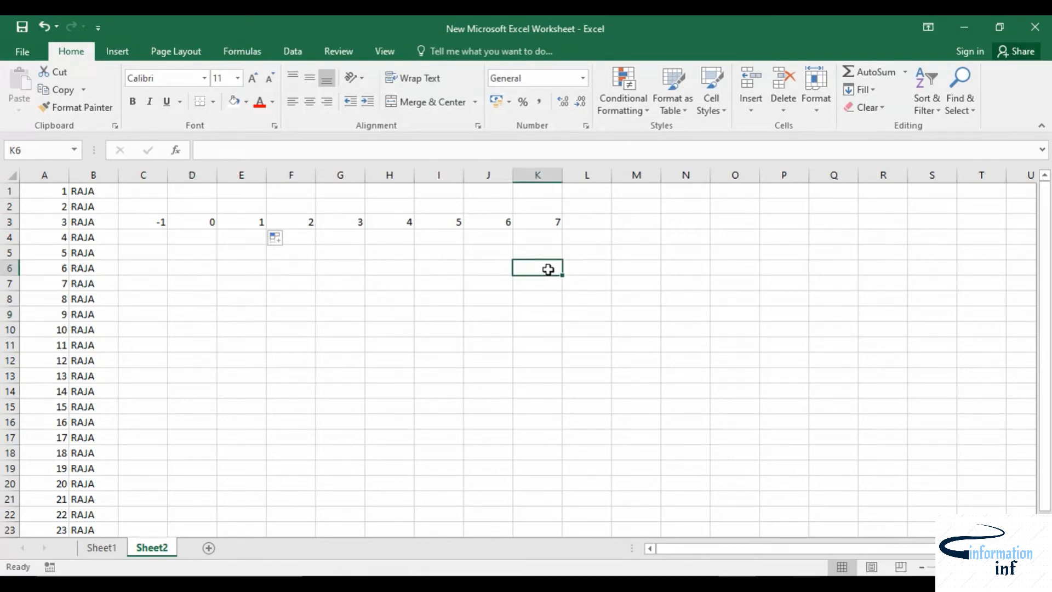
{"action": "type", "text": "1"}
{"action": "left_click", "coordinate": [550, 335]}
{"action": "left_click", "coordinate": [547, 267]}
{"action": "mouse_move", "coordinate": [563, 276]}
{"action": "left_mouse_down"}
{"action": "mouse_move", "coordinate": [719, 272]}
{"action": "mouse_move", "coordinate": [602, 251]}
{"action": "mouse_move", "coordinate": [564, 258]}
{"action": "left_mouse_up"}
{"action": "type", "text": "1"}
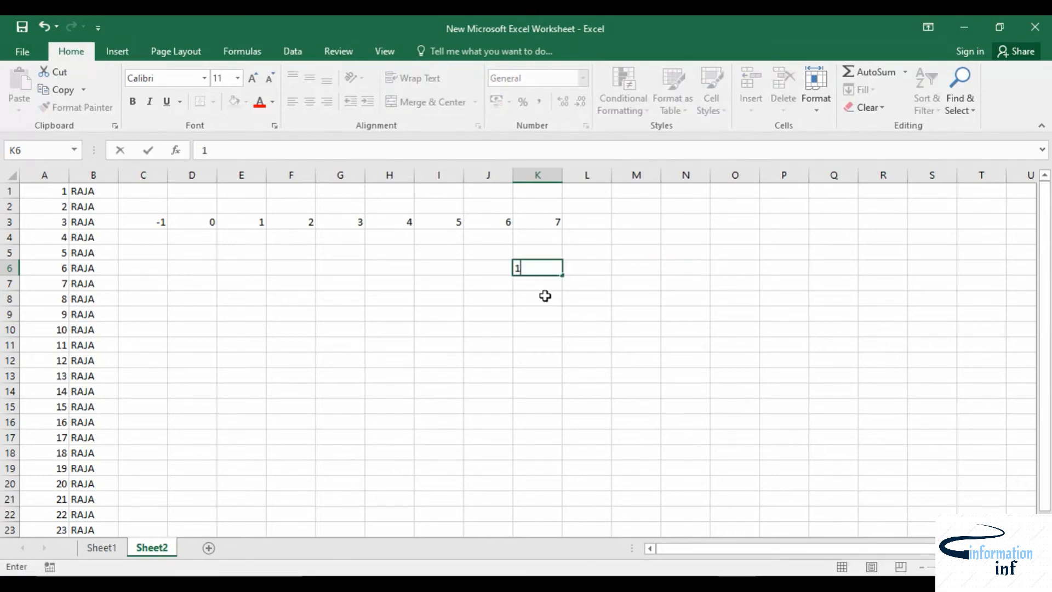
{"action": "left_click", "coordinate": [545, 296]}
{"action": "left_click", "coordinate": [545, 266]}
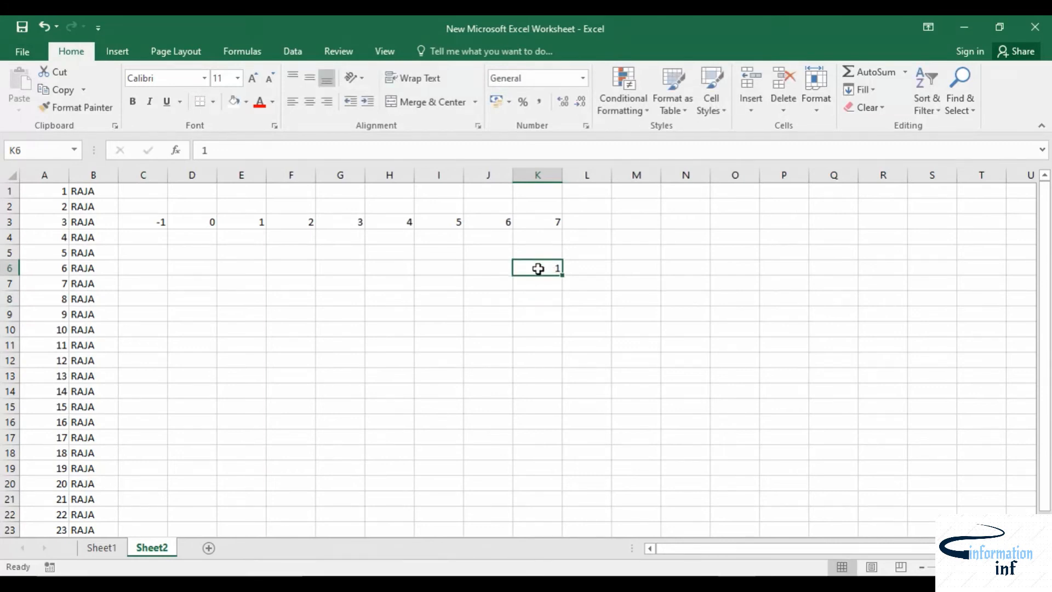
Step: Select K6 to Q6 and copy the 1 across with Fill Right
{"action": "left_click_drag", "start_coordinate": [589, 272], "coordinate": [853, 271]}
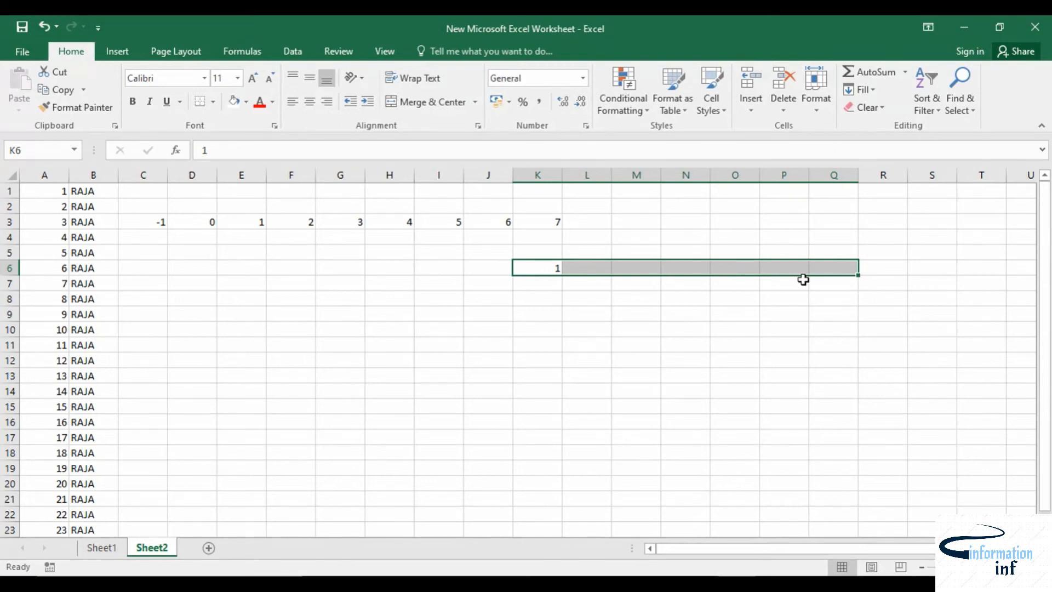
{"action": "key", "text": "ctrl+r"}
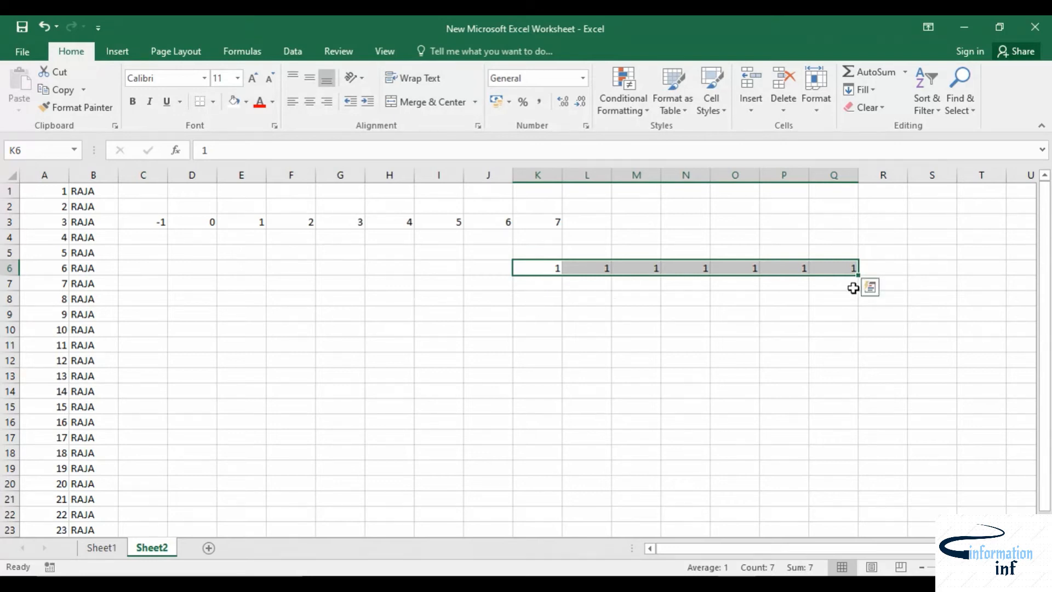
{"action": "left_click", "coordinate": [558, 284]}
Step: Select K6 to K16 and copy the 1 down with Fill Down
{"action": "left_click", "coordinate": [556, 268]}
{"action": "left_click_drag", "start_coordinate": [556, 270], "coordinate": [540, 416]}
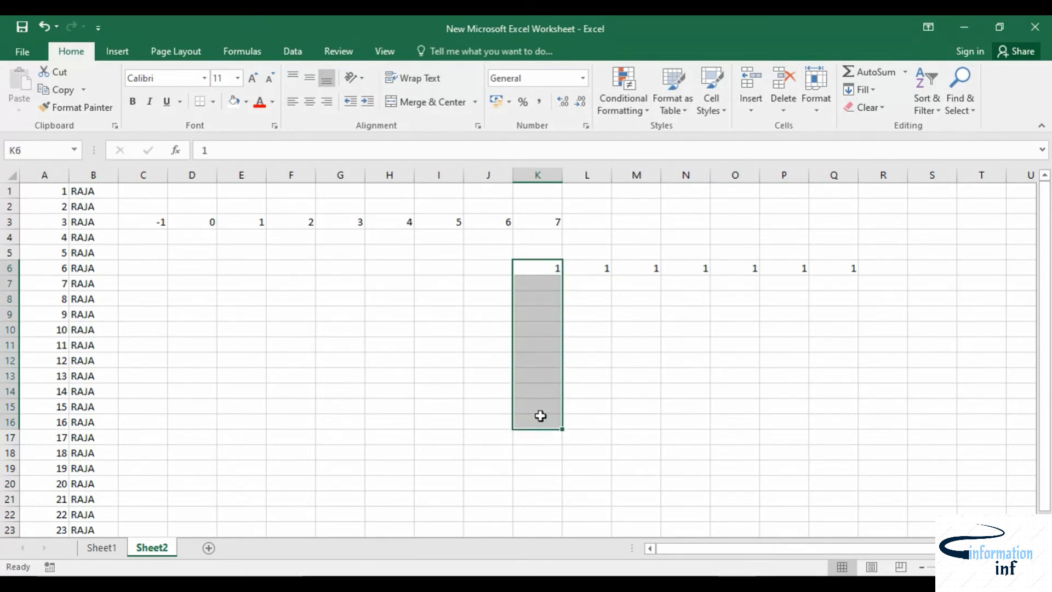
{"action": "key", "text": "ctrl+d"}
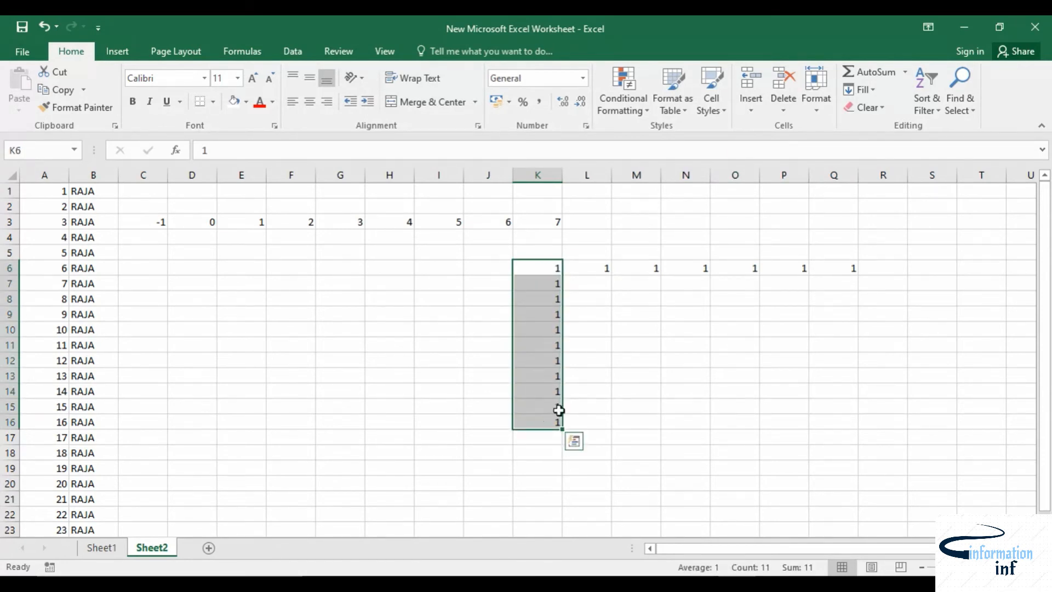
Step: Undo the K6 fills and entries, then redo the last undo to restore 7 in K3
{"action": "left_click", "coordinate": [537, 265]}
{"action": "key", "text": "ctrl+z"}
{"action": "key", "text": "ctrl+z"}
{"action": "key", "text": "ctrl+z"}
{"action": "key", "text": "ctrl+z"}
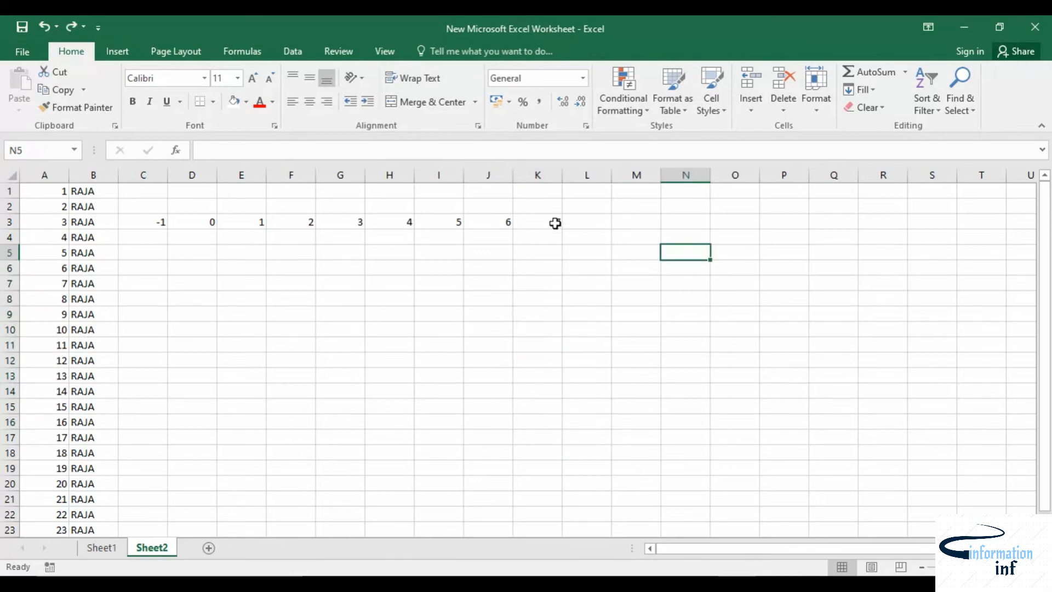
{"action": "key", "text": "ctrl+y"}
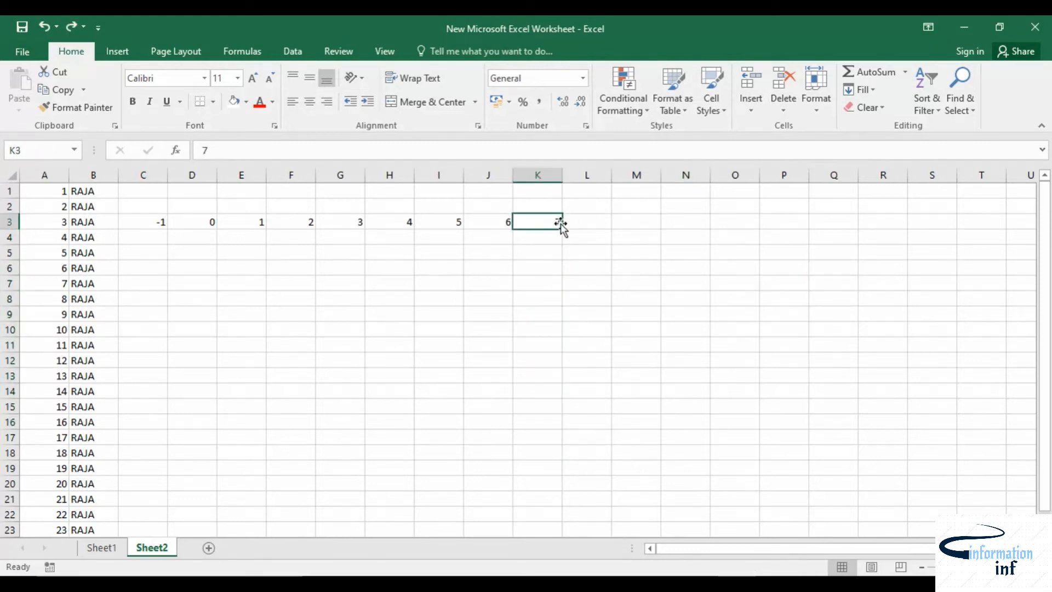
Step: Select K3 to K12 and copy the 7 down with Fill Down
{"action": "left_click_drag", "start_coordinate": [556, 223], "coordinate": [553, 359]}
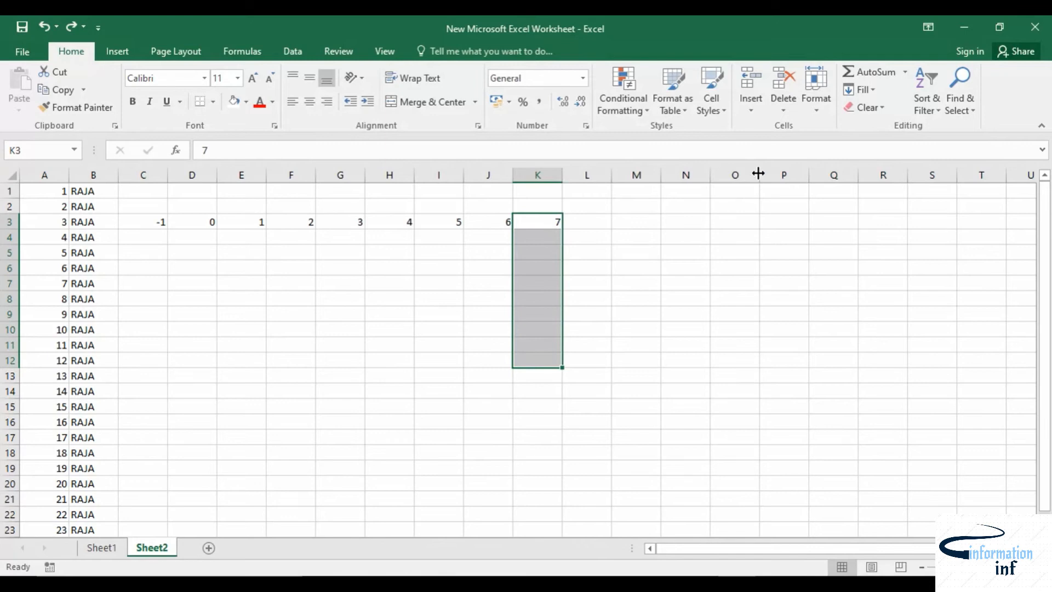
{"action": "left_click", "coordinate": [868, 90]}
{"action": "left_click", "coordinate": [880, 105]}
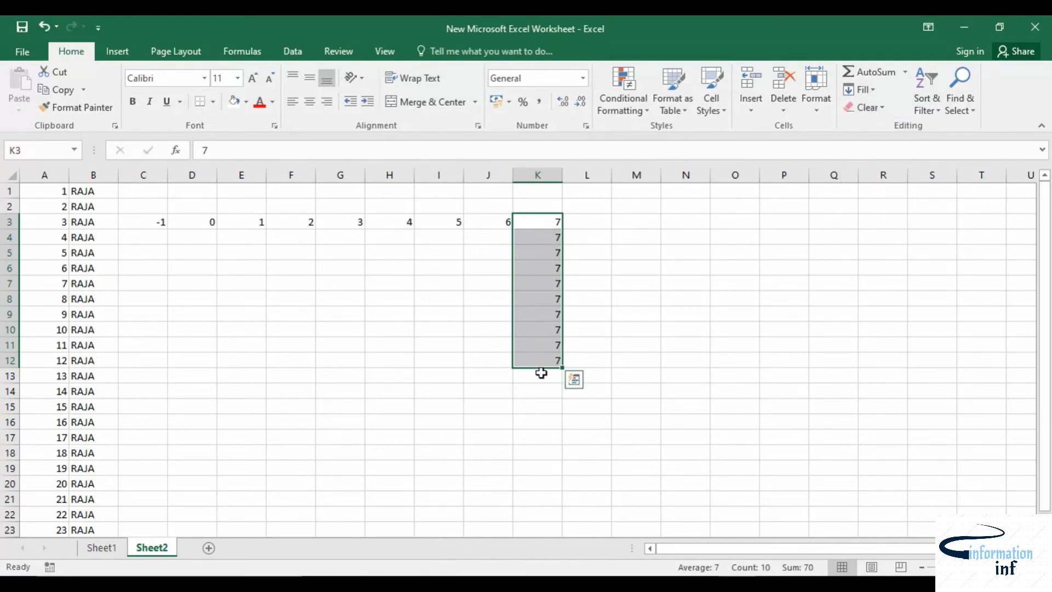
Step: Select K3 to P3 and try Fill Up on the row
{"action": "left_click", "coordinate": [616, 207]}
{"action": "left_click", "coordinate": [552, 222]}
{"action": "left_click_drag", "start_coordinate": [553, 223], "coordinate": [795, 223]}
{"action": "left_click", "coordinate": [874, 94]}
{"action": "left_click", "coordinate": [885, 144]}
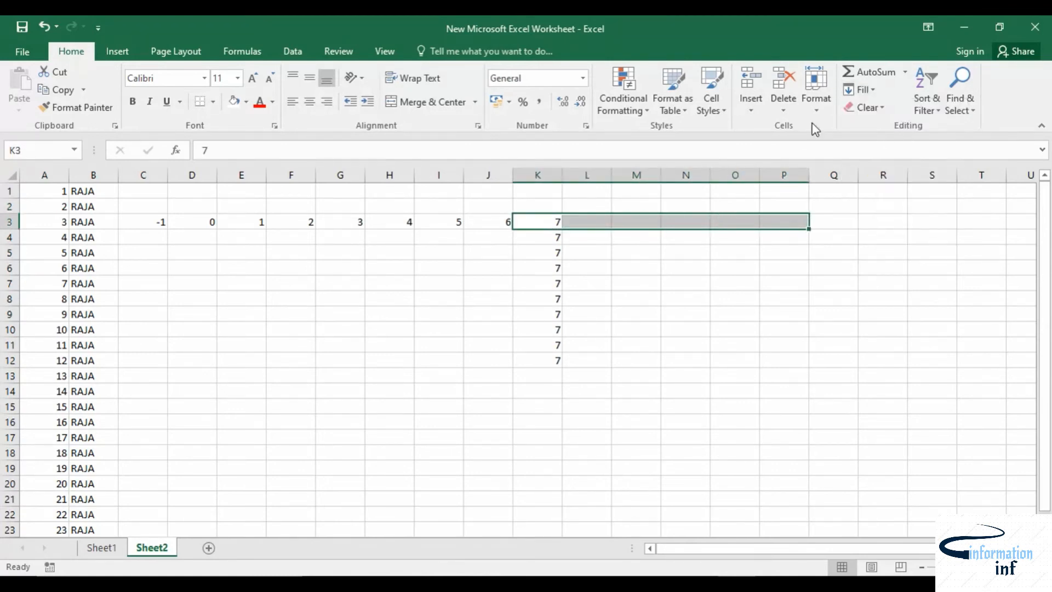
Step: Select K3 to O3 and copy the 7 across with Fill Right
{"action": "left_click", "coordinate": [592, 272]}
{"action": "double_click", "coordinate": [553, 221]}
{"action": "left_click", "coordinate": [636, 235]}
{"action": "left_click_drag", "start_coordinate": [542, 223], "coordinate": [729, 224]}
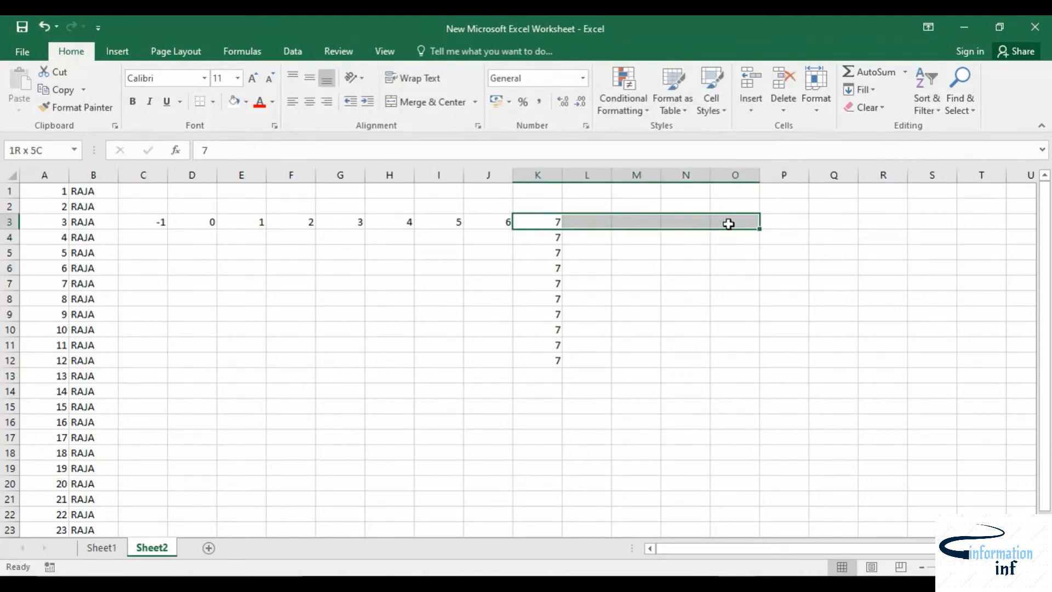
{"action": "left_click", "coordinate": [860, 90]}
{"action": "left_click", "coordinate": [866, 127]}
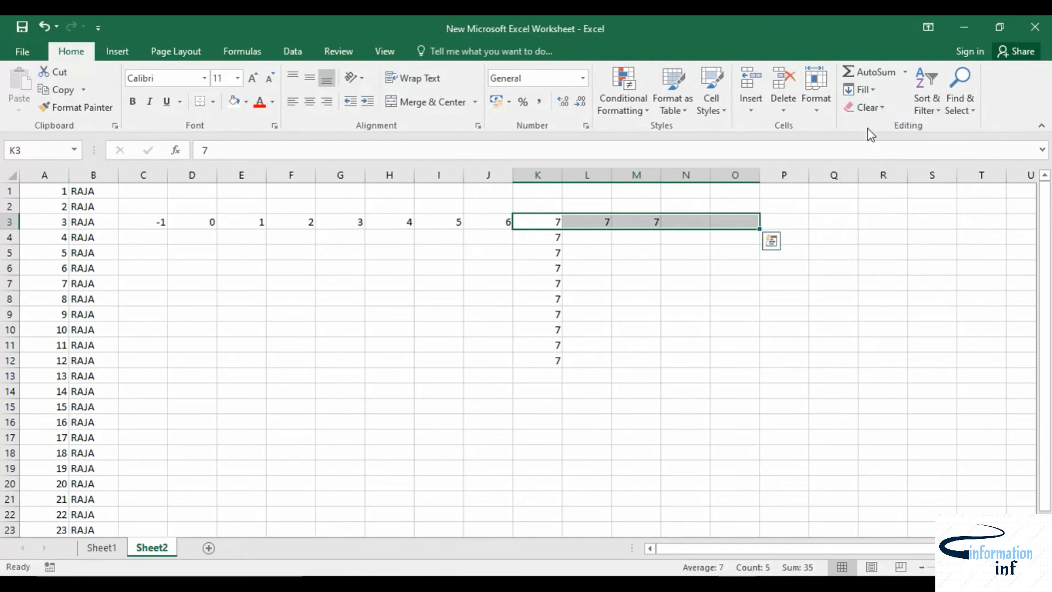
{"action": "left_click", "coordinate": [700, 284]}
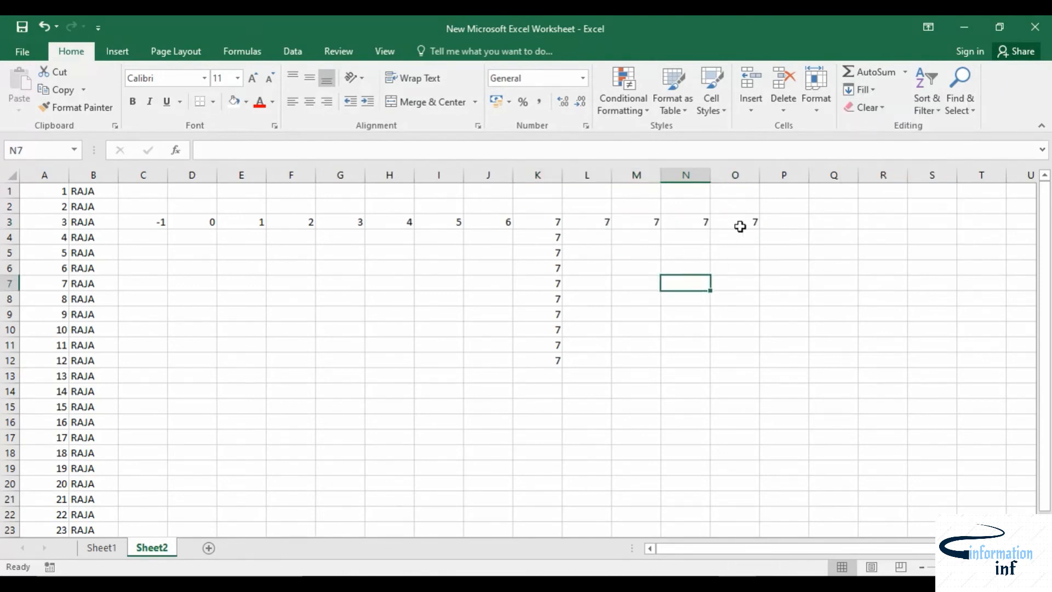
Step: Select K5 back to H5 and copy the 7 leftward with Fill Left
{"action": "left_click", "coordinate": [547, 259]}
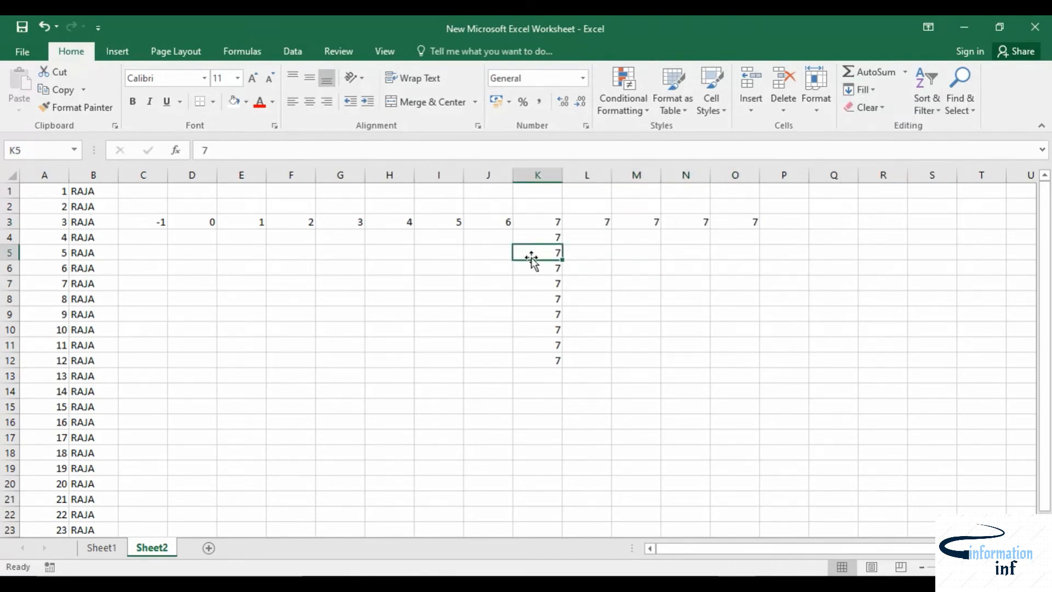
{"action": "left_click_drag", "start_coordinate": [535, 251], "coordinate": [384, 253]}
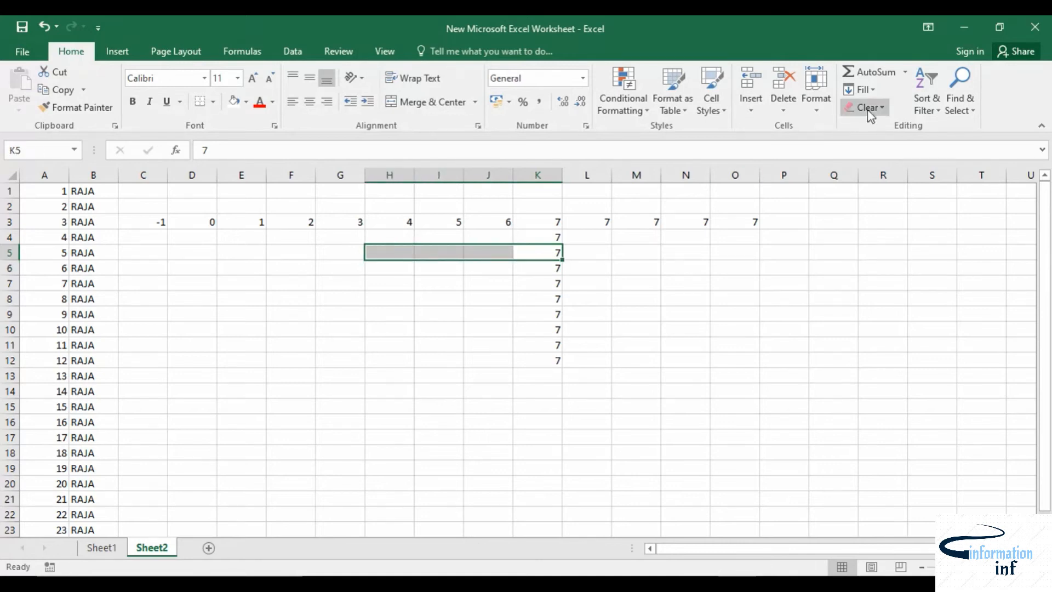
{"action": "left_click", "coordinate": [874, 94]}
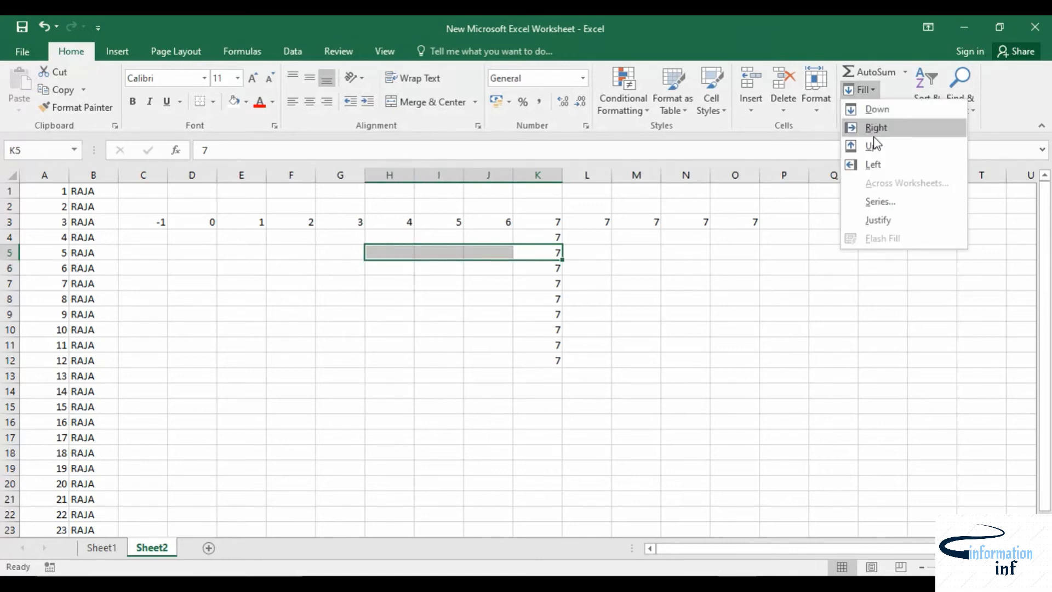
{"action": "left_click", "coordinate": [881, 164]}
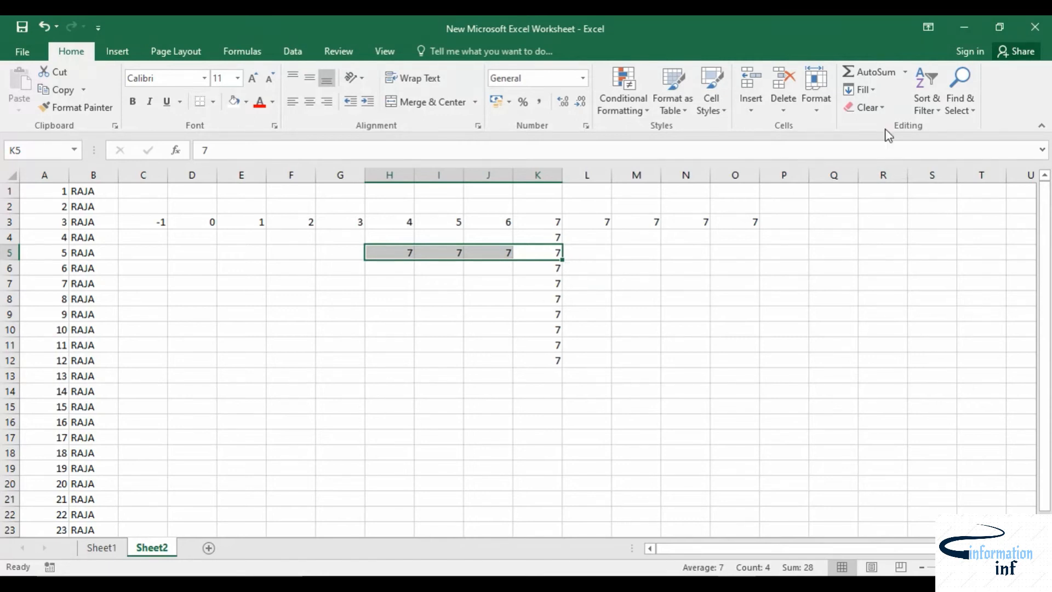
{"action": "left_click", "coordinate": [873, 94]}
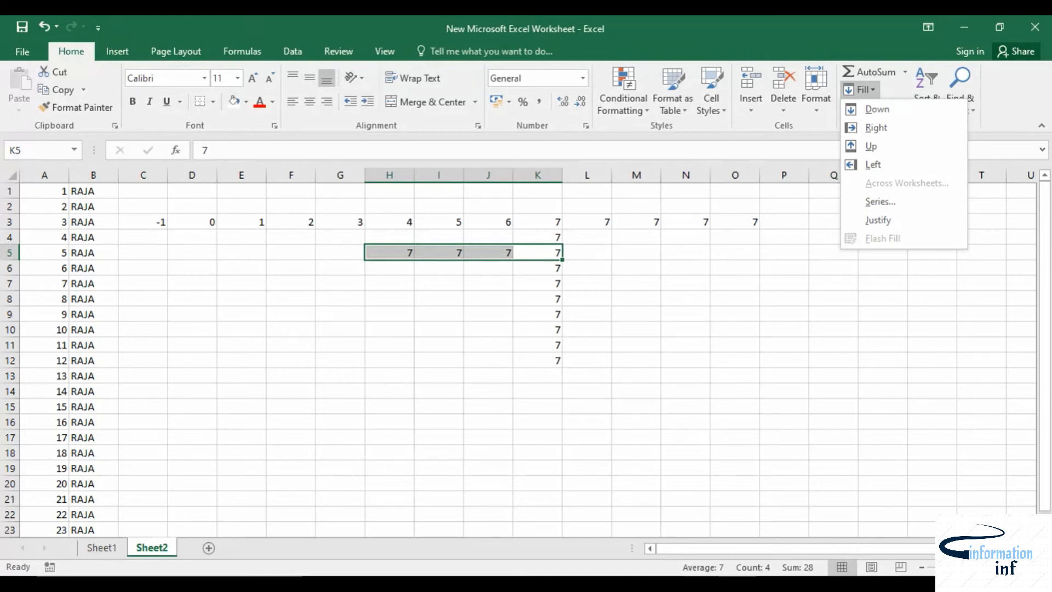
{"action": "left_click", "coordinate": [677, 584]}
{"action": "left_click", "coordinate": [574, 537]}
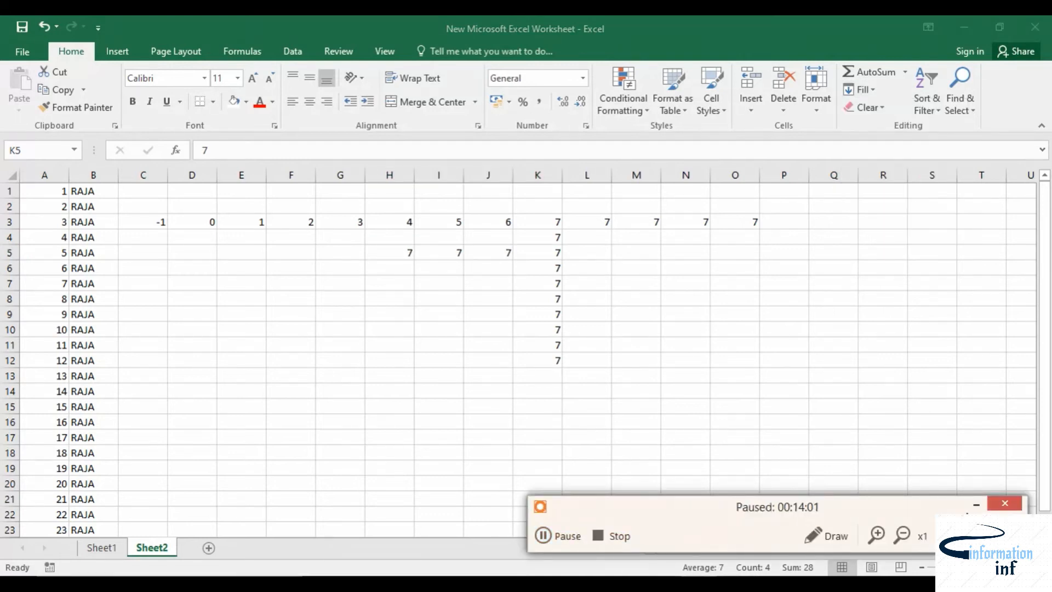
{"action": "left_click", "coordinate": [975, 506]}
Step: Enter JAN in E11 and AutoFill it down to E22 as a month series
{"action": "left_click", "coordinate": [188, 342]}
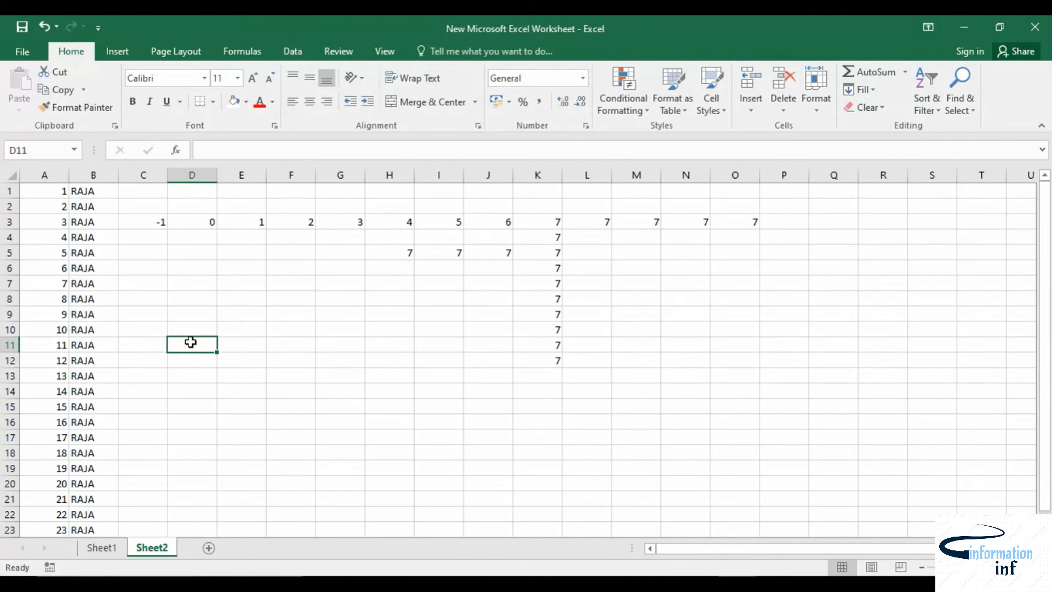
{"action": "left_click", "coordinate": [262, 347]}
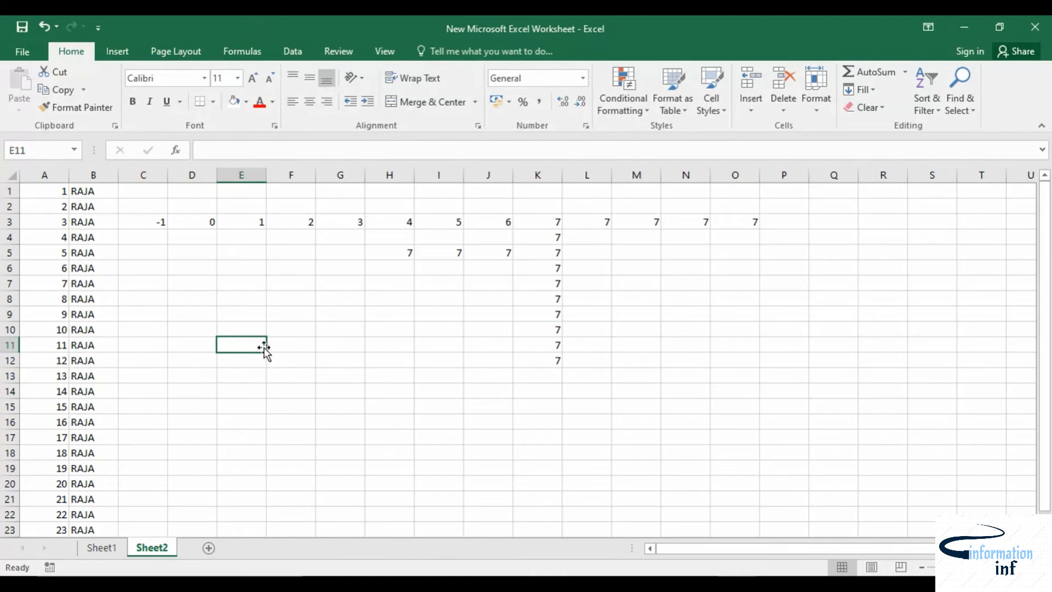
{"action": "type", "text": "JAN"}
{"action": "key", "text": "Return"}
{"action": "left_click", "coordinate": [253, 347]}
{"action": "left_click_drag", "start_coordinate": [265, 354], "coordinate": [256, 514]}
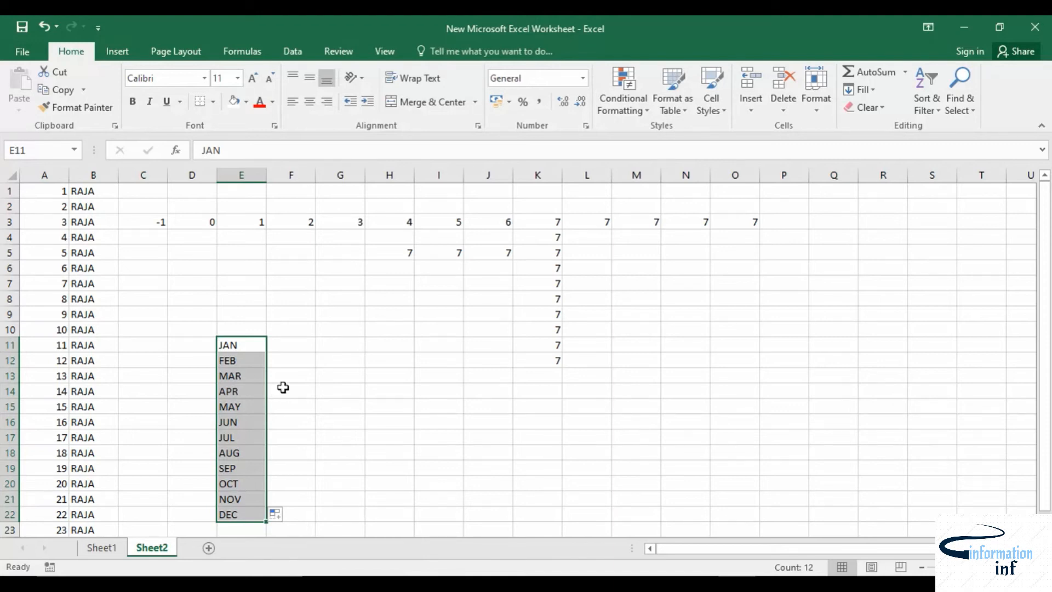
Step: Open the custom lists editor from the advanced section of Excel Options
{"action": "left_click", "coordinate": [293, 345]}
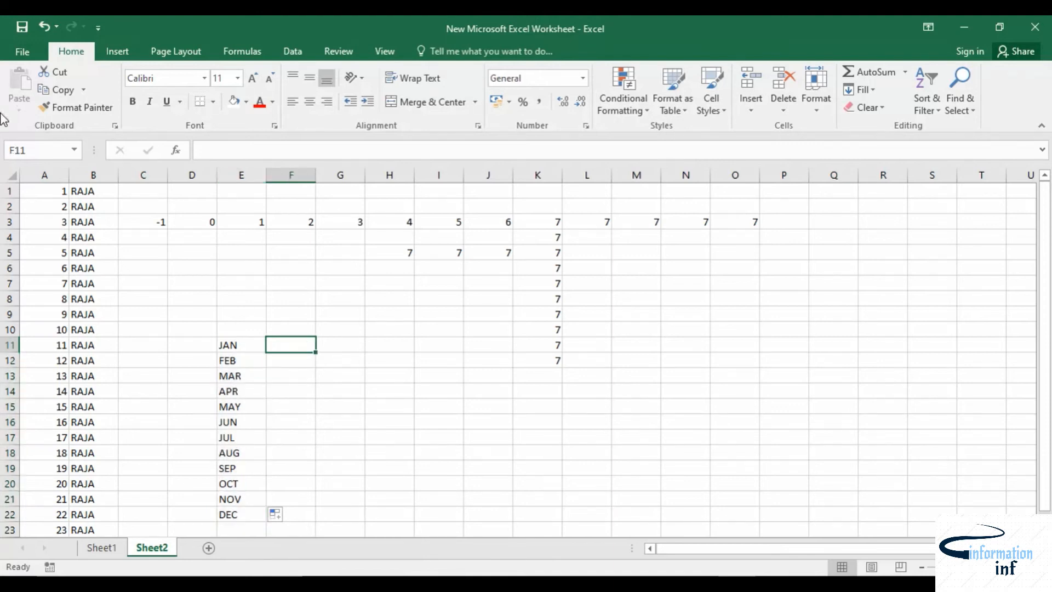
{"action": "left_click", "coordinate": [23, 53]}
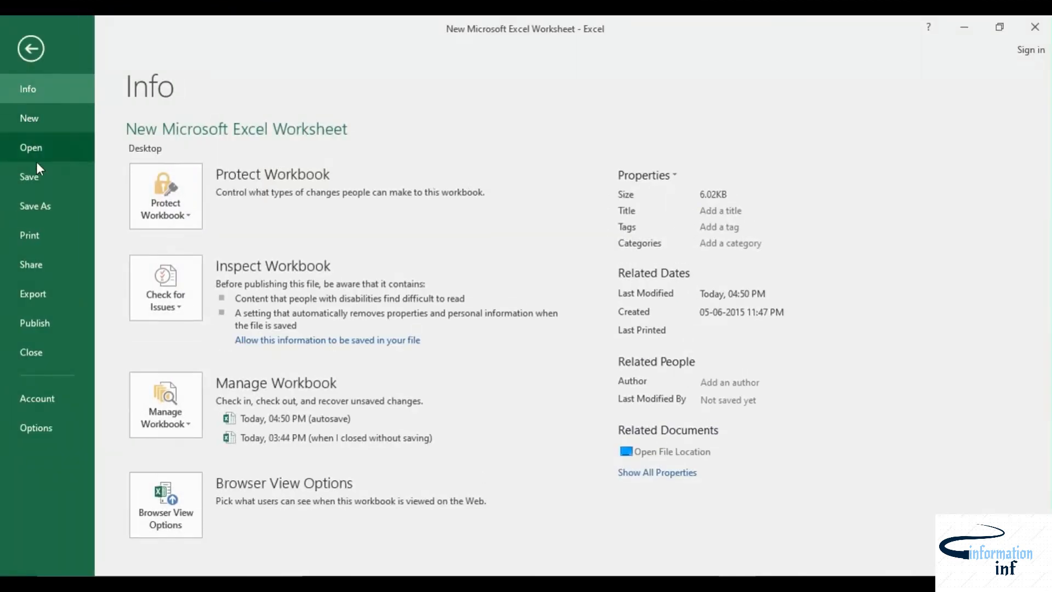
{"action": "left_click", "coordinate": [39, 428]}
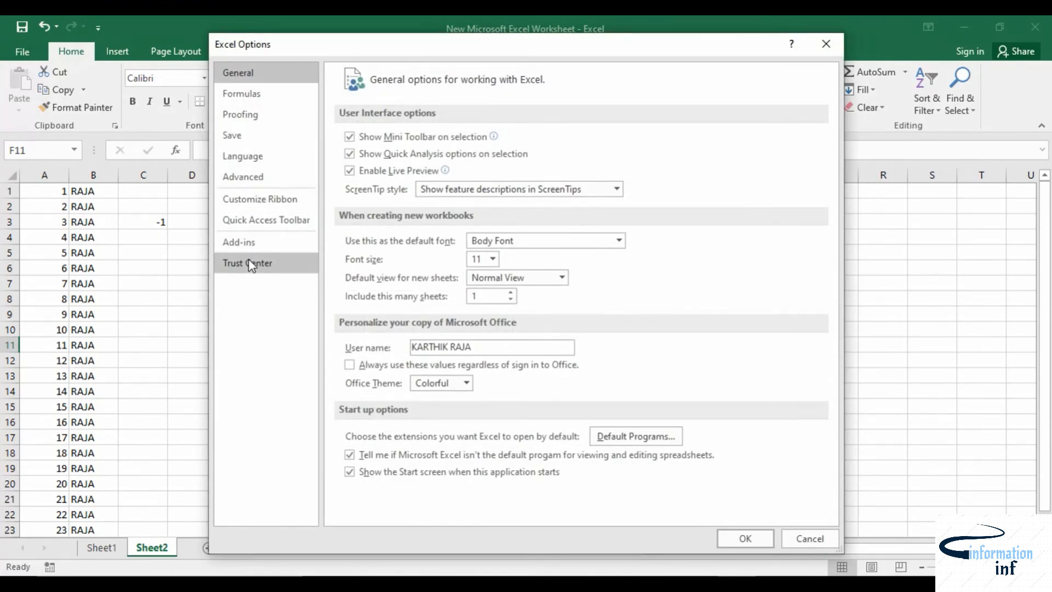
{"action": "left_click", "coordinate": [251, 179]}
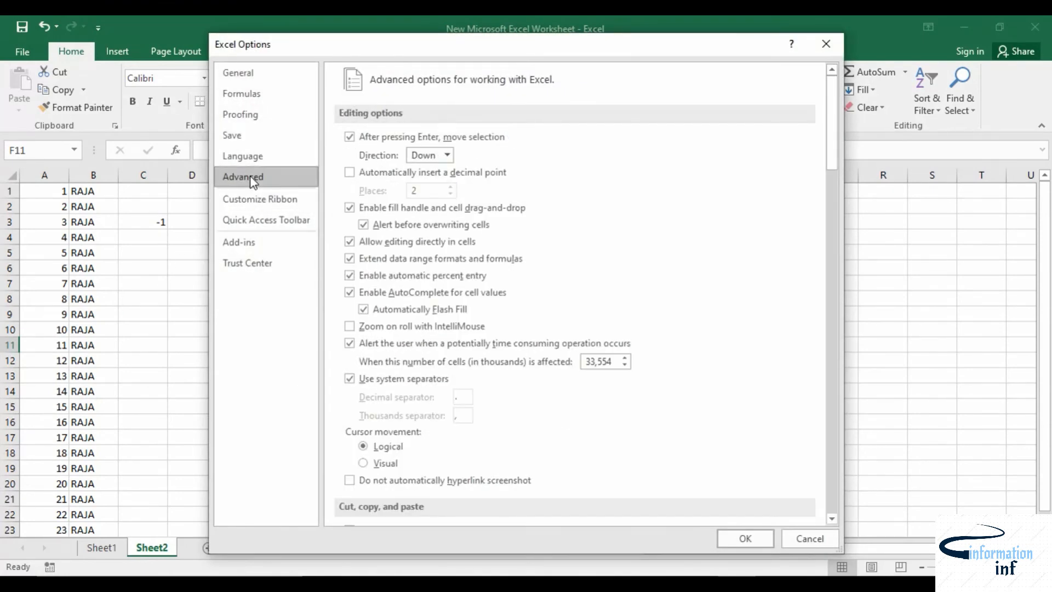
{"action": "scroll", "coordinate": [563, 285], "scroll_direction": "down", "scroll_amount": 20}
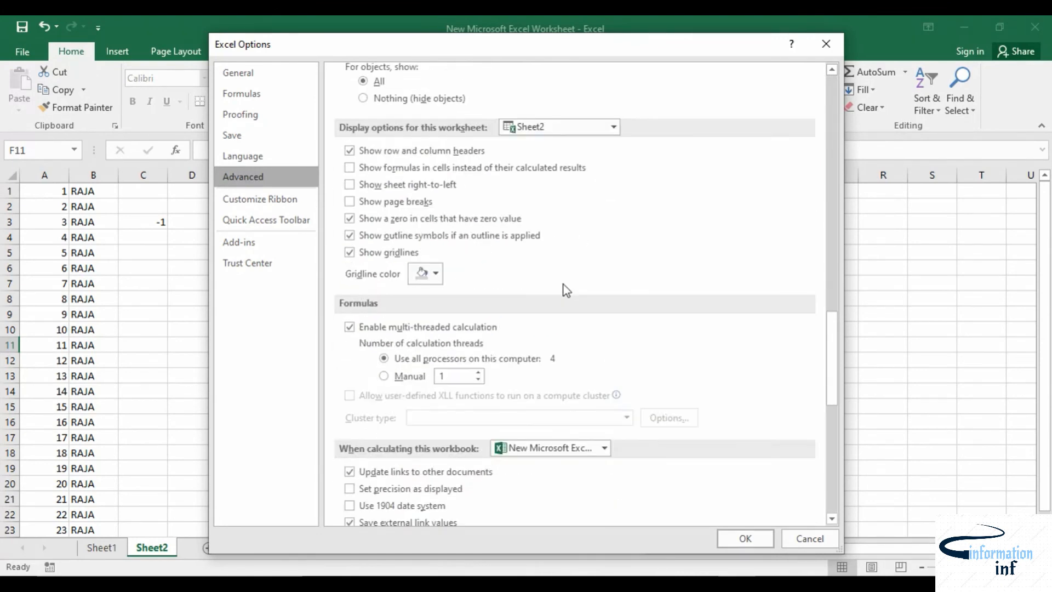
{"action": "scroll", "coordinate": [563, 284], "scroll_direction": "down", "scroll_amount": 9}
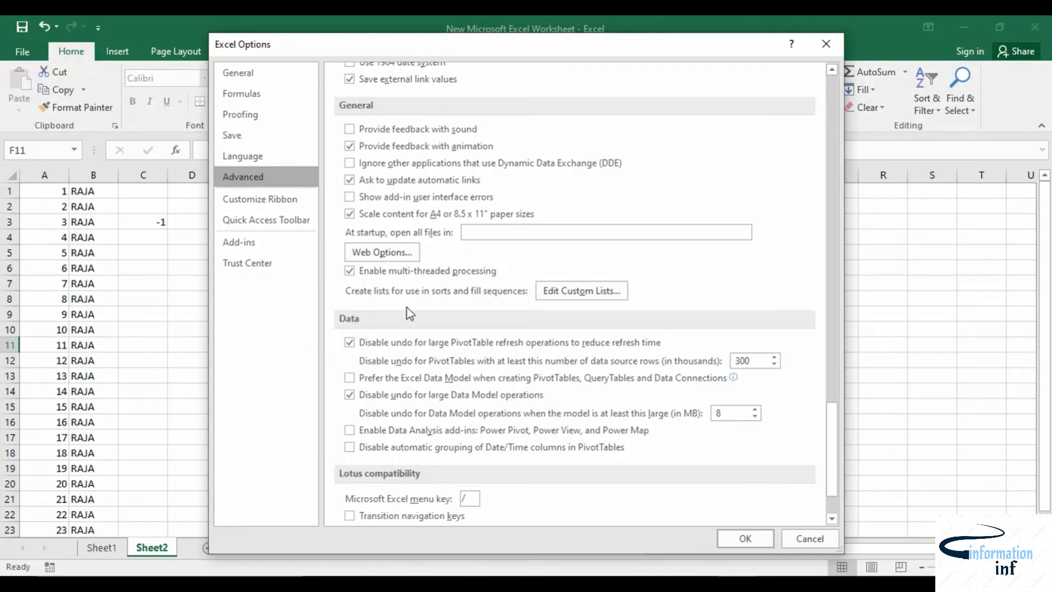
{"action": "left_click", "coordinate": [569, 301]}
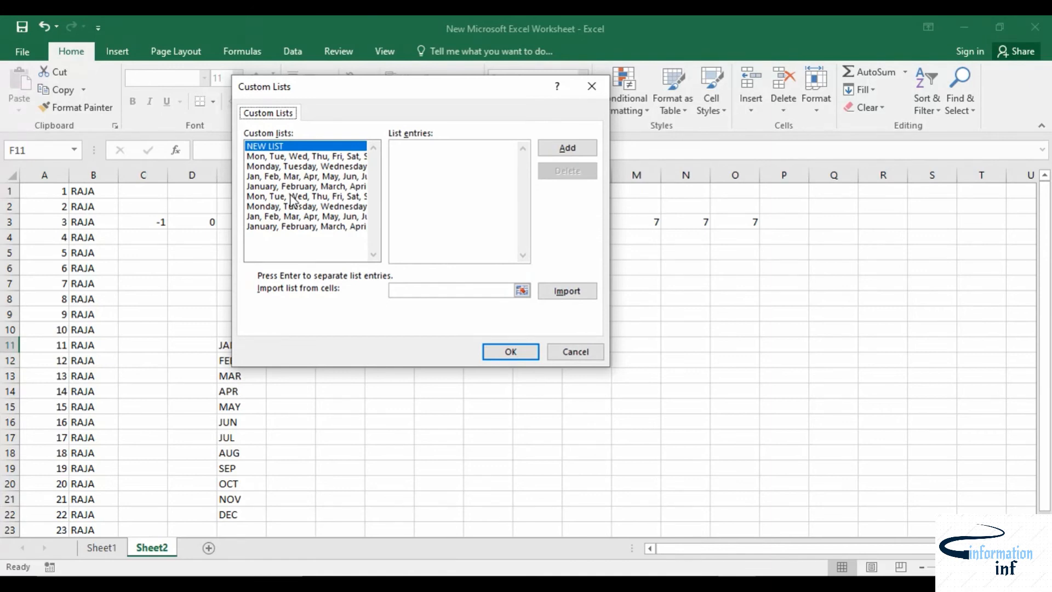
Step: Add a new custom list INDIA, CANADA, AMERICA, ENGLAND, CUBA, BRAZIL and close Excel Options
{"action": "left_click", "coordinate": [272, 147]}
{"action": "type", "text": "INDIA, CANADA, "}
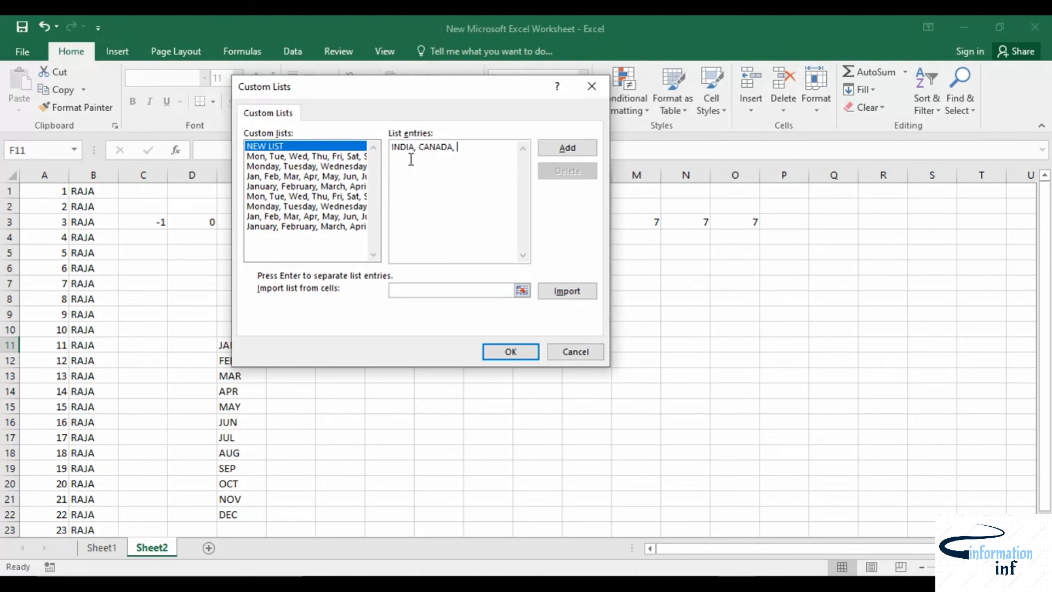
{"action": "type", "text": "AMERICA, ENGLAND, CUBA"}
{"action": "key", "text": "BackSpace"}
{"action": "key", "text": "BackSpace"}
{"action": "key", "text": "BackSpace"}
{"action": "key", "text": "BackSpace"}
{"action": "key", "text": "BackSpace"}
{"action": "key", "text": "BackSpace"}
{"action": "type", "text": "CUBA, BRAZI"}
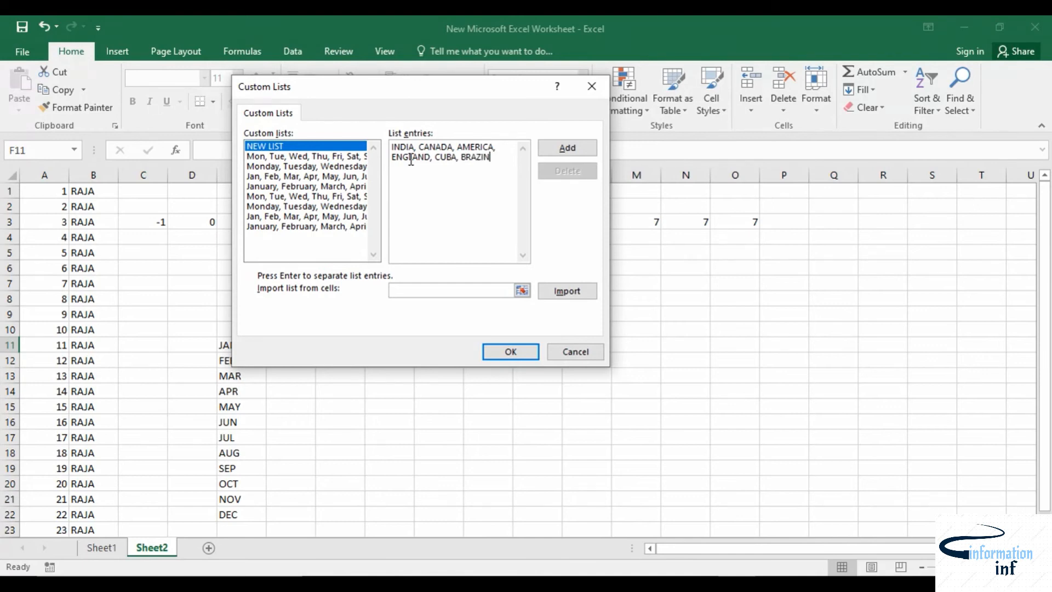
{"action": "type", "text": "L"}
{"action": "left_click", "coordinate": [567, 148]}
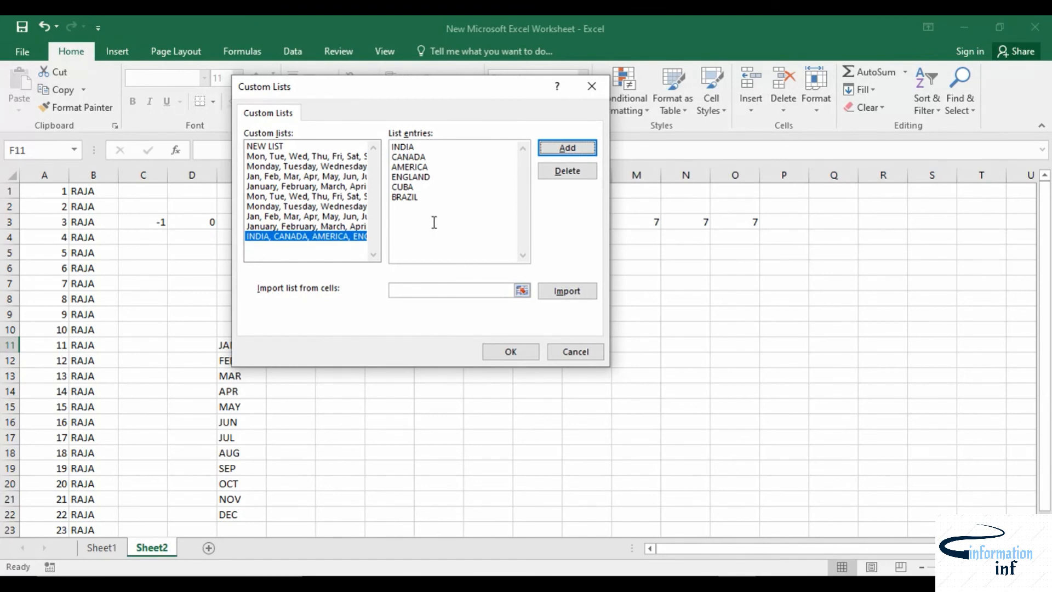
{"action": "left_click", "coordinate": [511, 353]}
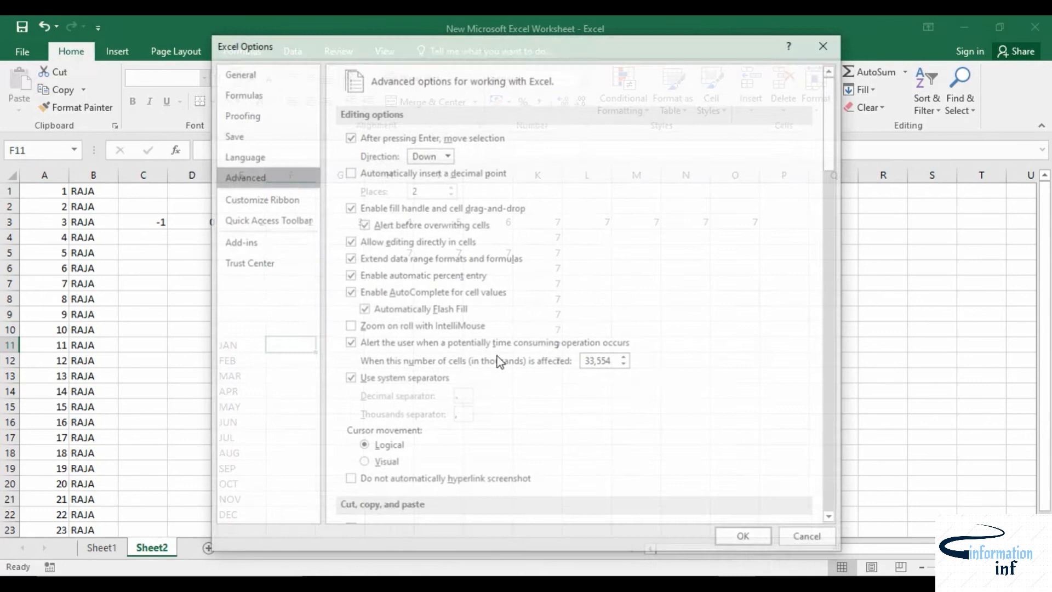
{"action": "left_click", "coordinate": [740, 538]}
Step: Enter INDIA in G12 and AutoFill it down to G21 using the custom country list
{"action": "left_click", "coordinate": [333, 367]}
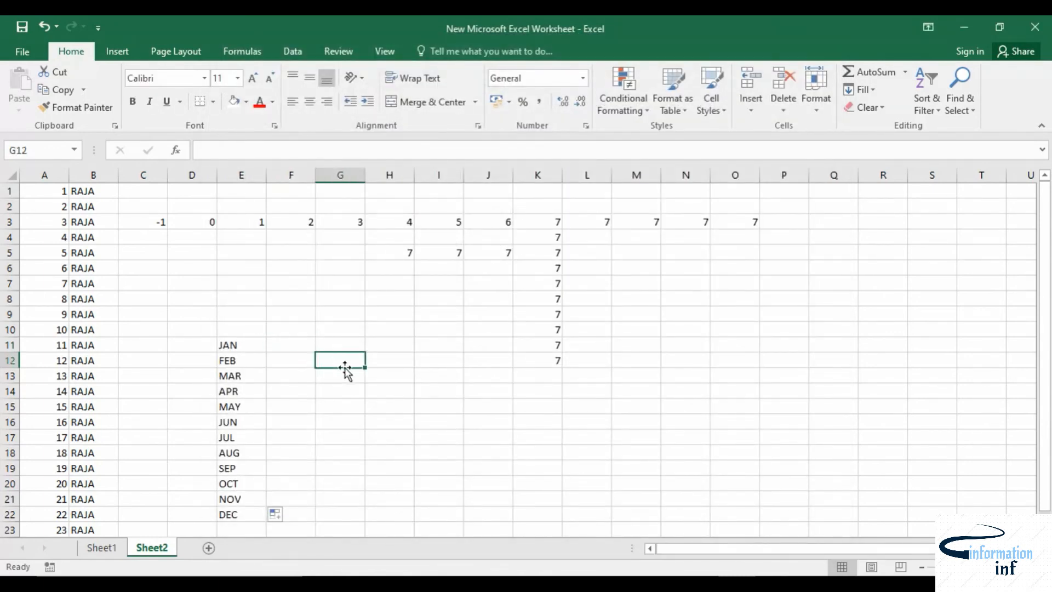
{"action": "type", "text": "INDIA"}
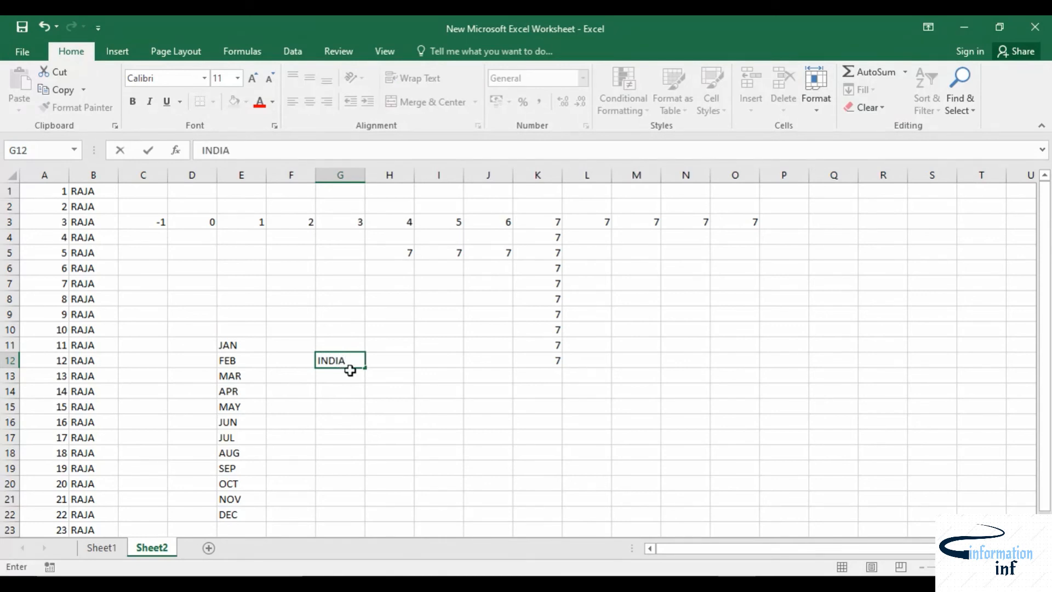
{"action": "left_click", "coordinate": [331, 399]}
{"action": "left_click", "coordinate": [345, 361]}
{"action": "left_click_drag", "start_coordinate": [365, 370], "coordinate": [364, 501]}
{"action": "scroll", "coordinate": [432, 417], "scroll_direction": "down", "scroll_amount": 1}
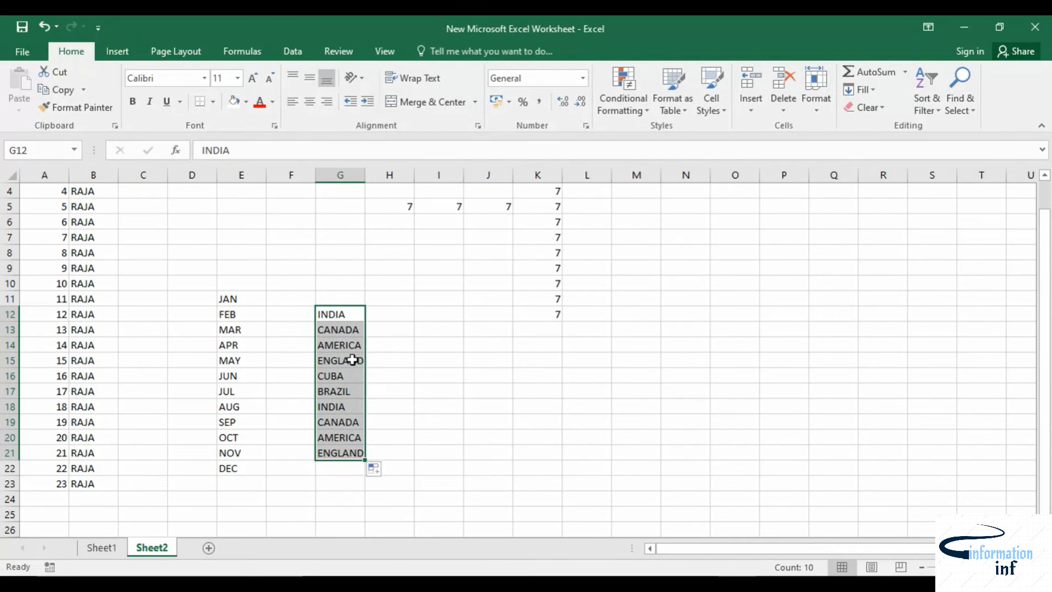
Step: Enter CANADA in I13 and AutoFill it down to I25 following the custom list order
{"action": "left_click", "coordinate": [447, 331]}
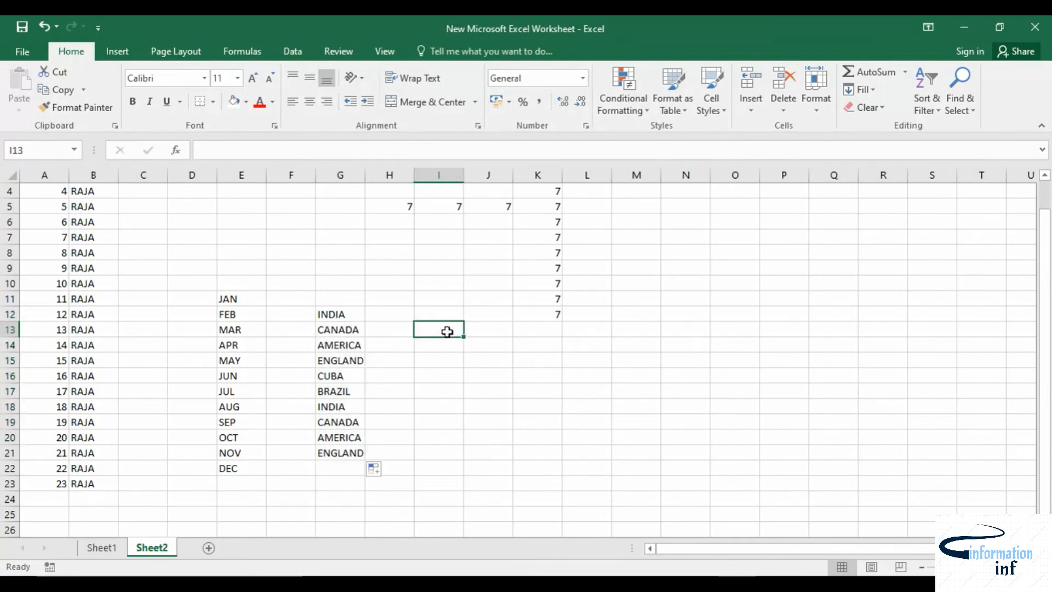
{"action": "type", "text": "CANADA"}
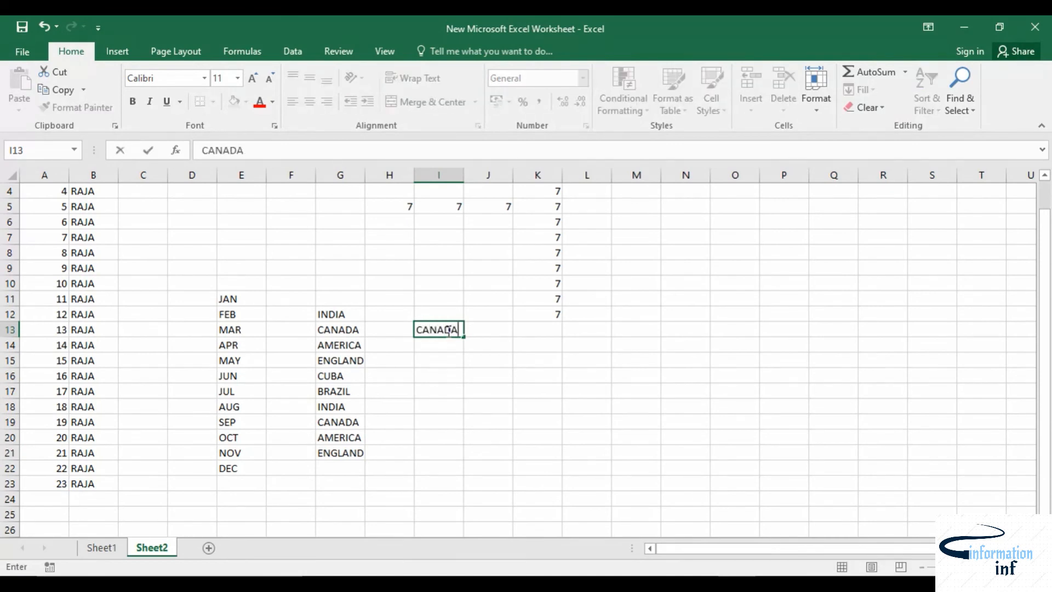
{"action": "left_click", "coordinate": [476, 375]}
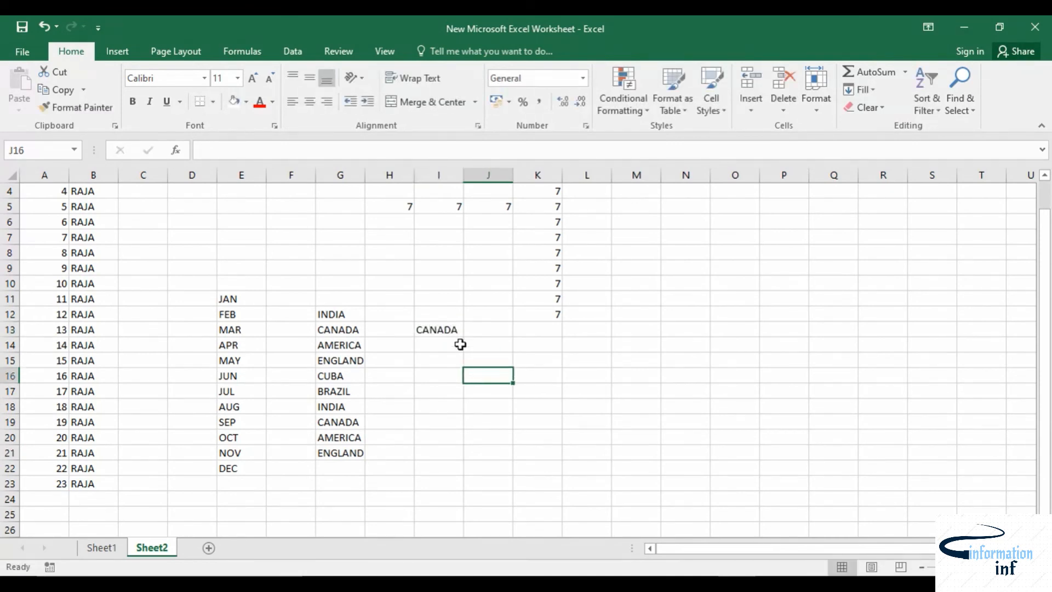
{"action": "left_click", "coordinate": [446, 328]}
{"action": "left_click_drag", "start_coordinate": [463, 340], "coordinate": [470, 523]}
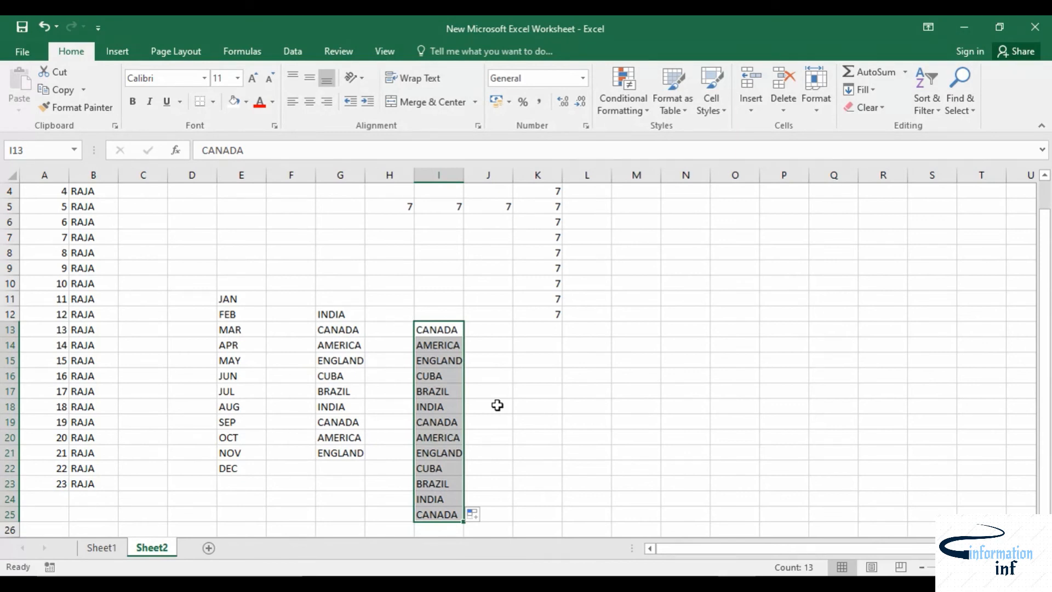
Step: Delete the INDIA, CANADA, AMERICA custom list through the advanced Excel Options and close the dialogs
{"action": "left_click", "coordinate": [25, 57]}
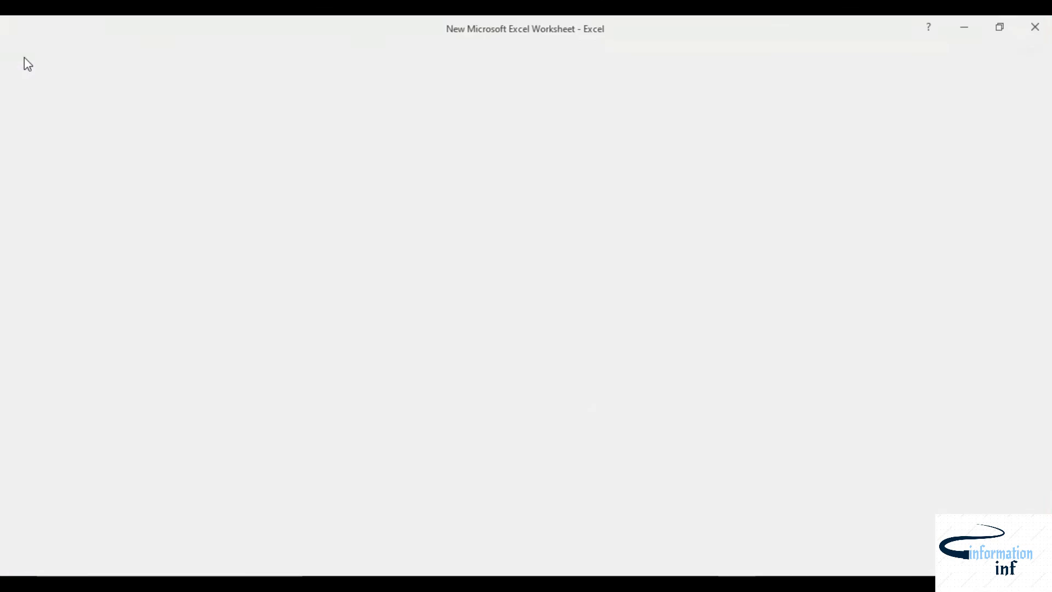
{"action": "left_click", "coordinate": [27, 426]}
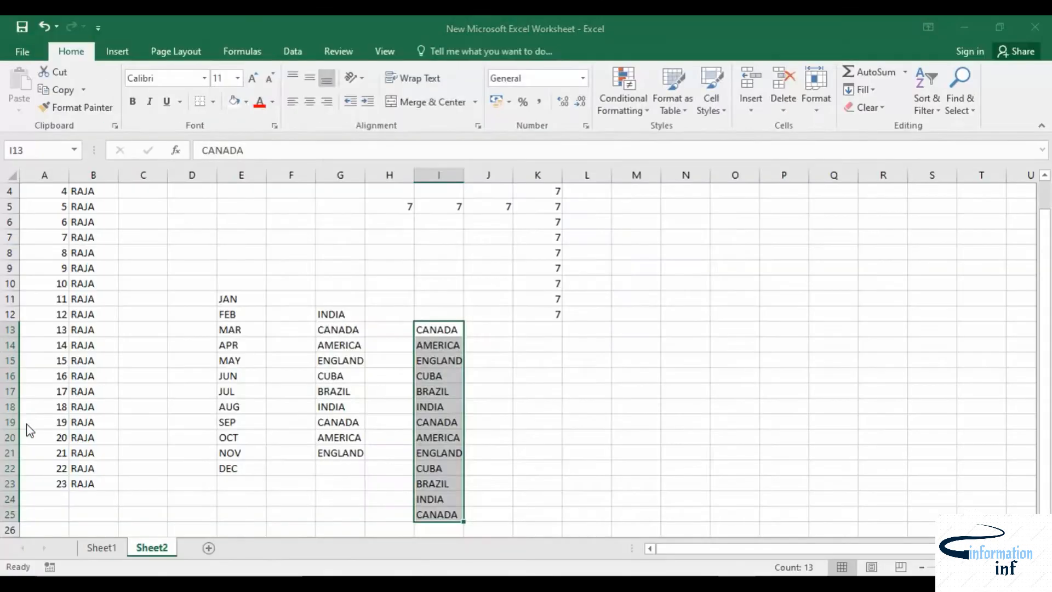
{"action": "left_click", "coordinate": [243, 177]}
{"action": "scroll", "coordinate": [407, 281], "scroll_direction": "down", "scroll_amount": 1}
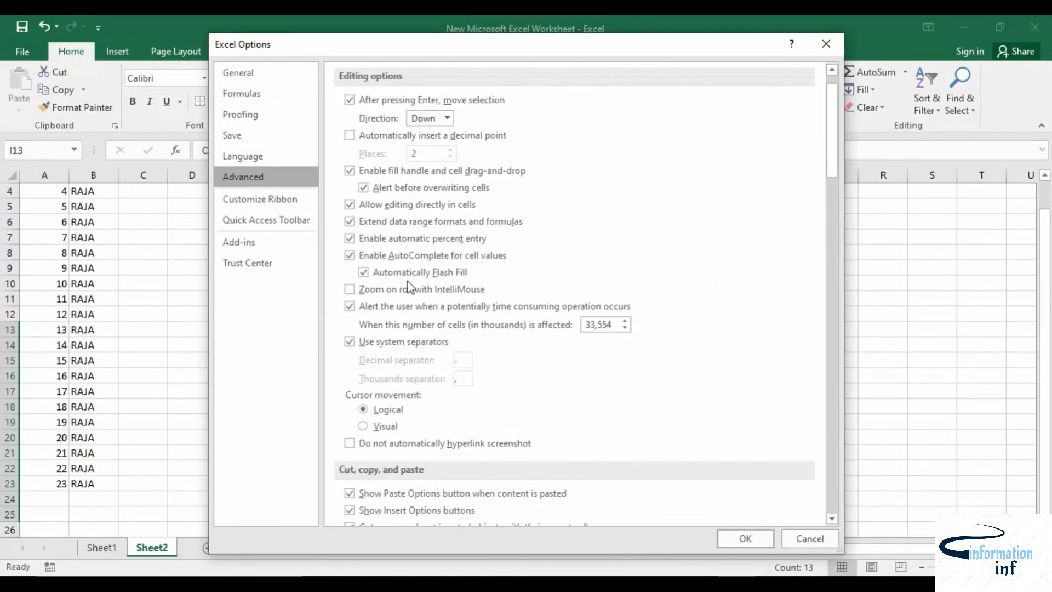
{"action": "scroll", "coordinate": [408, 281], "scroll_direction": "down", "scroll_amount": 15}
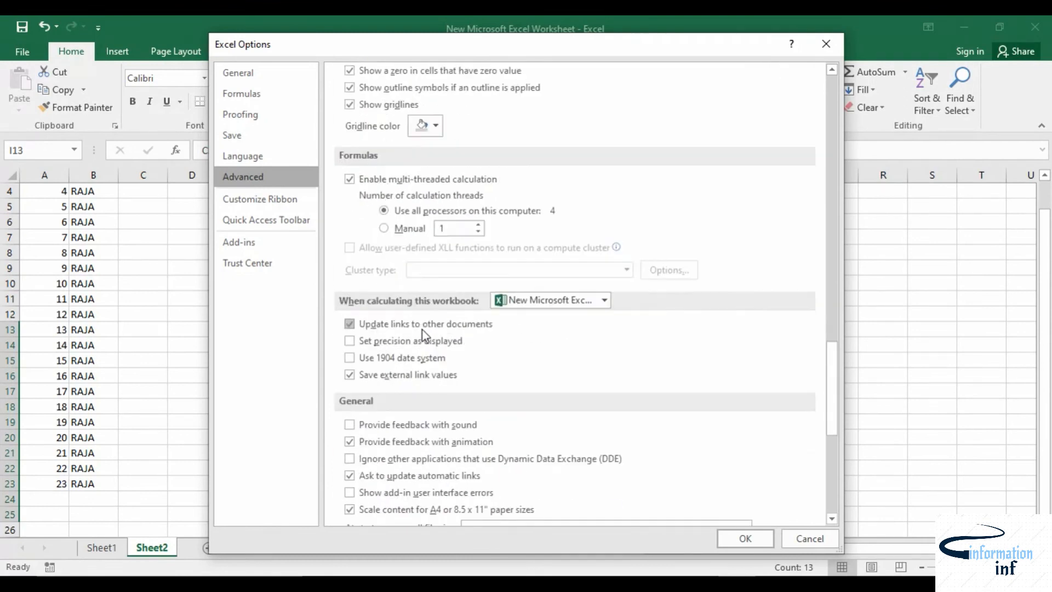
{"action": "scroll", "coordinate": [425, 335], "scroll_direction": "down", "scroll_amount": 5}
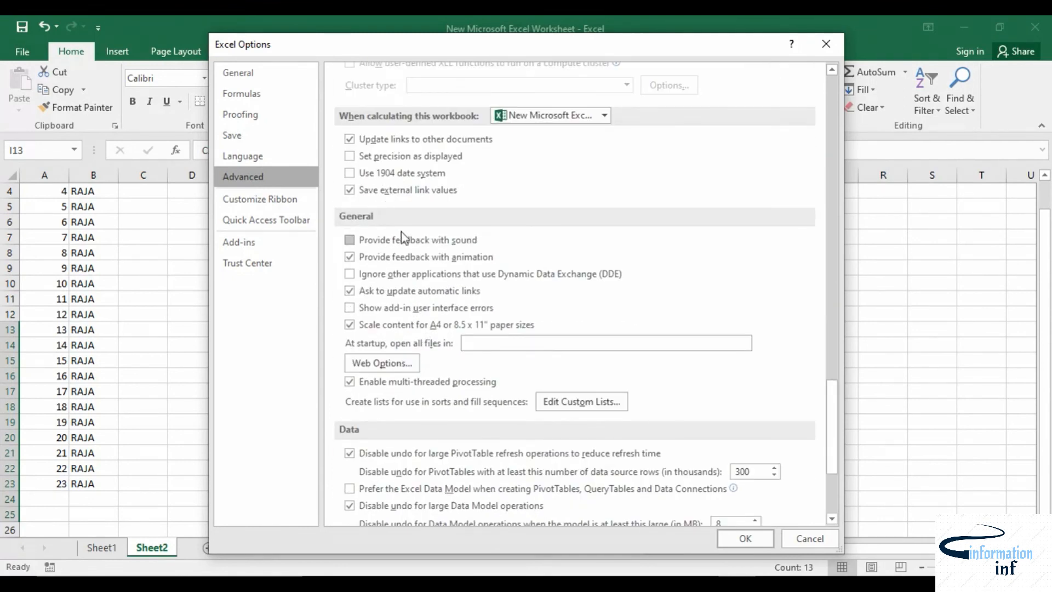
{"action": "left_click", "coordinate": [557, 400]}
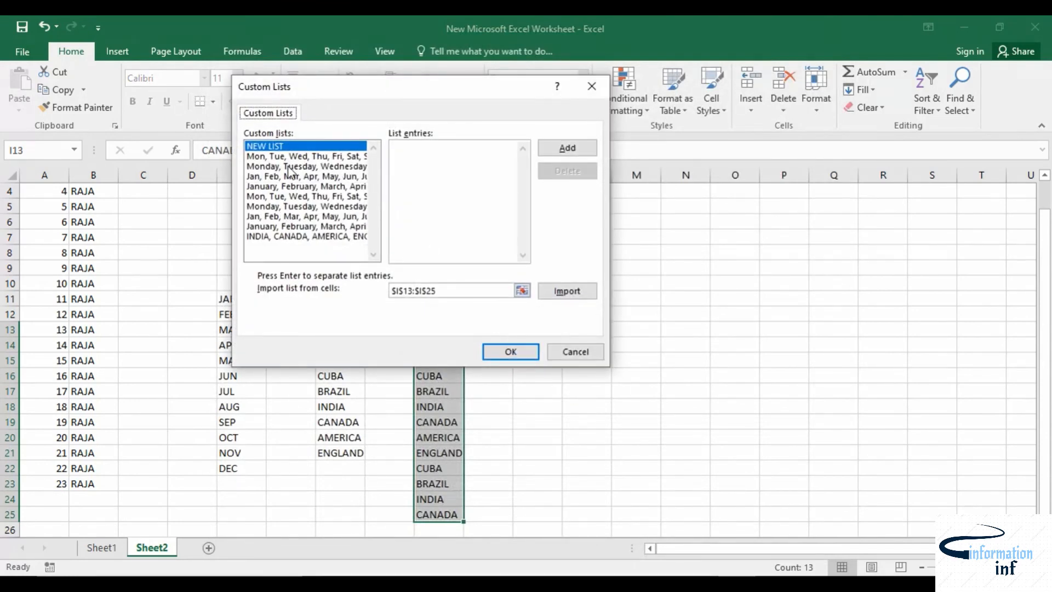
{"action": "left_click", "coordinate": [285, 239]}
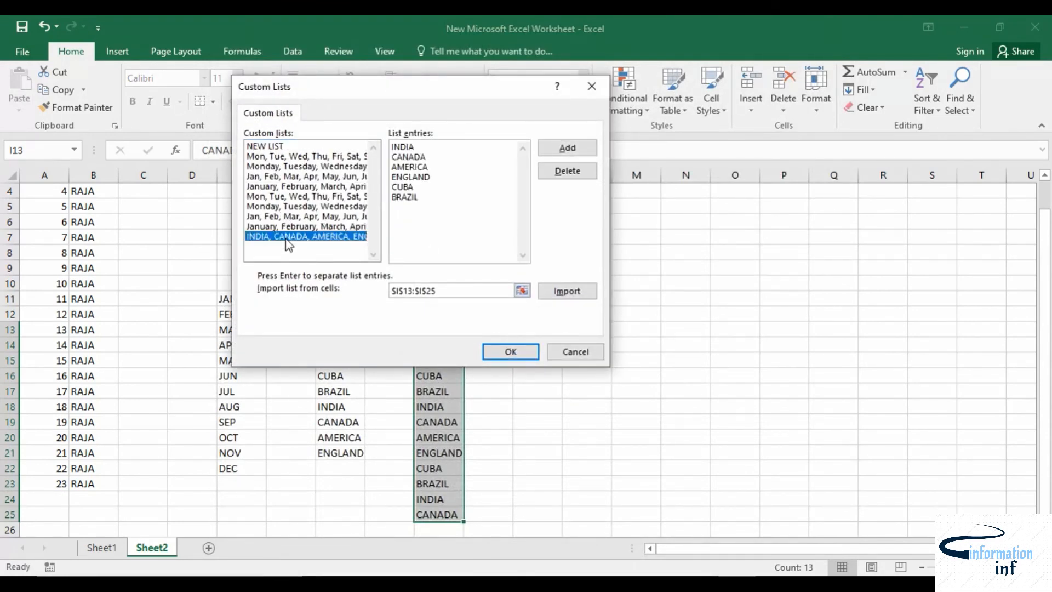
{"action": "left_click", "coordinate": [560, 176]}
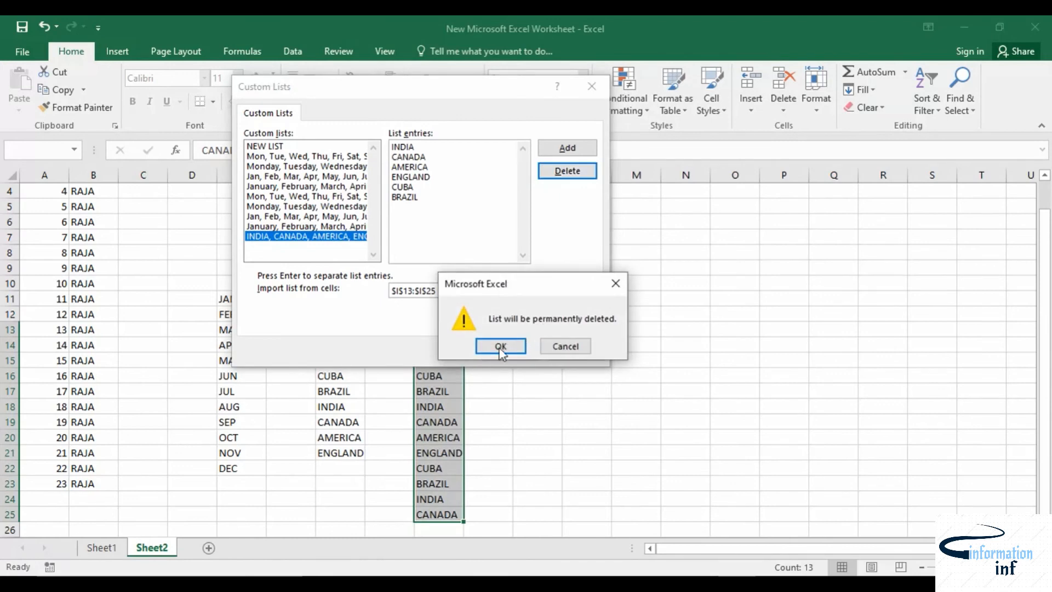
{"action": "left_click", "coordinate": [502, 348]}
{"action": "left_click", "coordinate": [501, 354]}
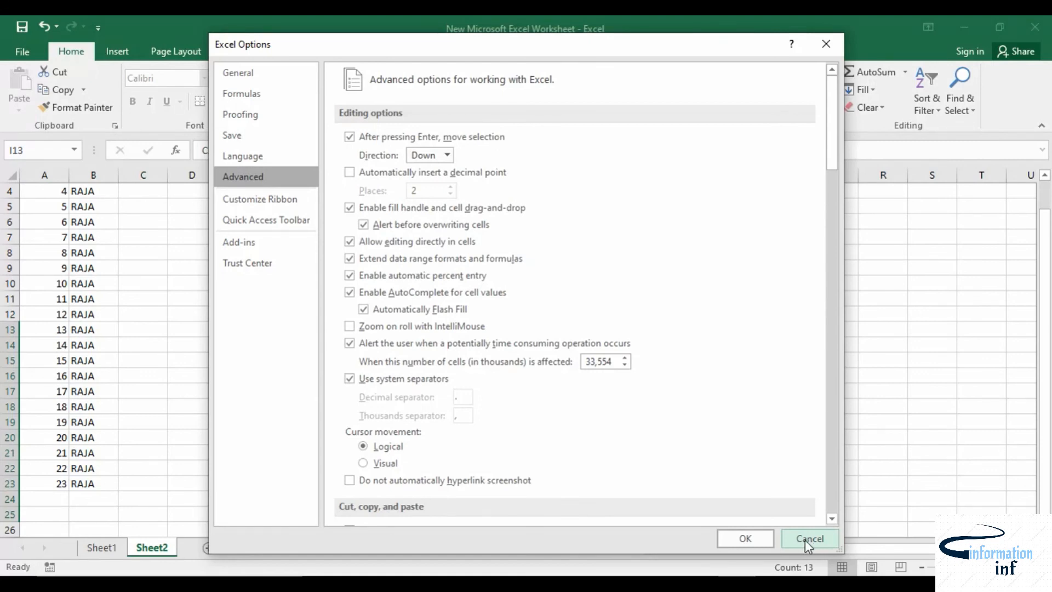
{"action": "left_click", "coordinate": [746, 538]}
Step: Switch to the Sheet3 (2) worksheet
{"action": "left_click", "coordinate": [648, 411]}
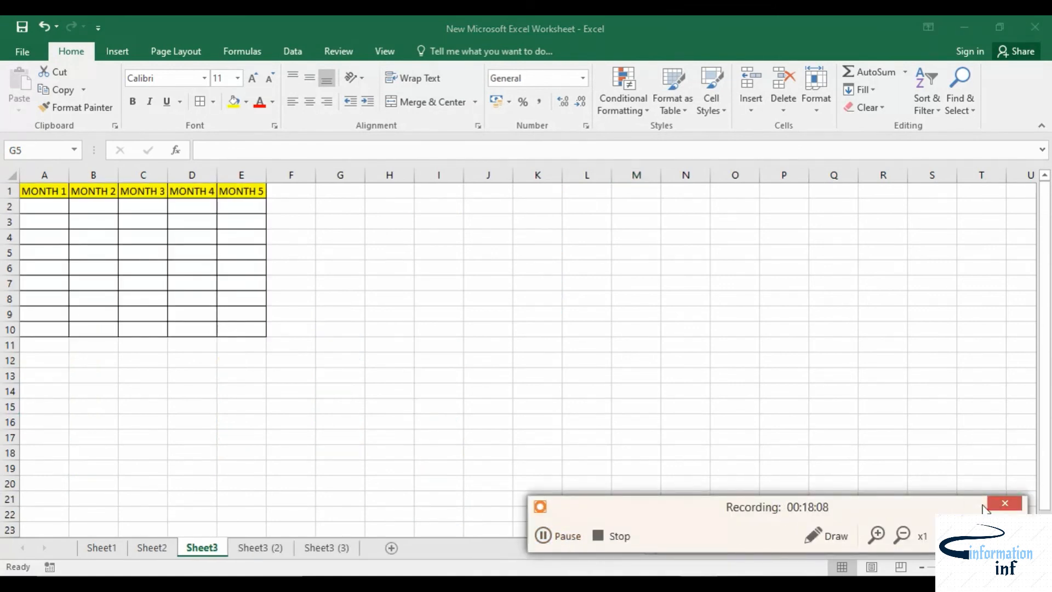
{"action": "left_click", "coordinate": [1006, 505]}
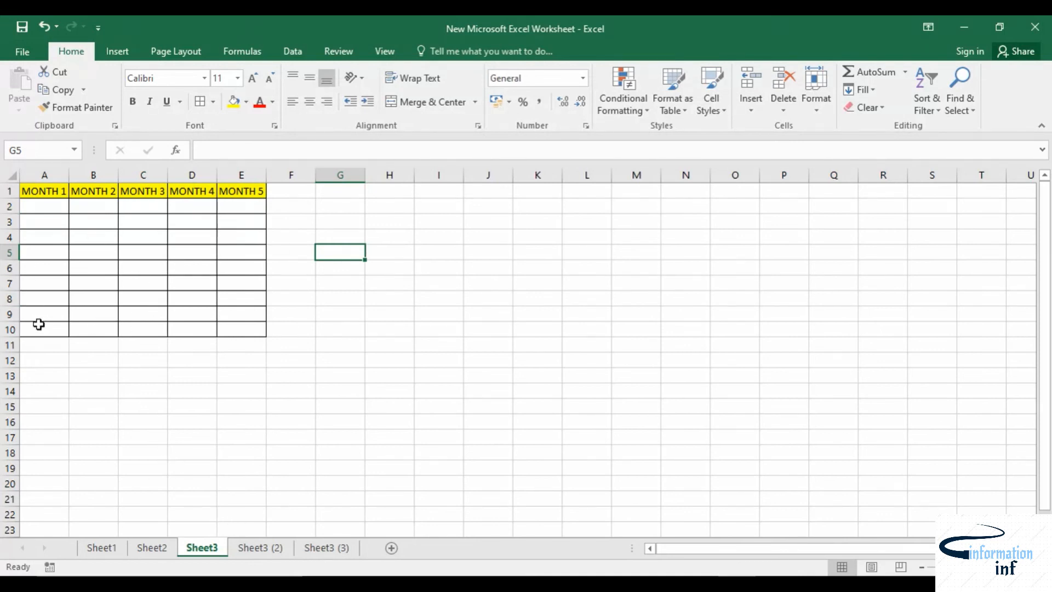
{"action": "left_click", "coordinate": [253, 548]}
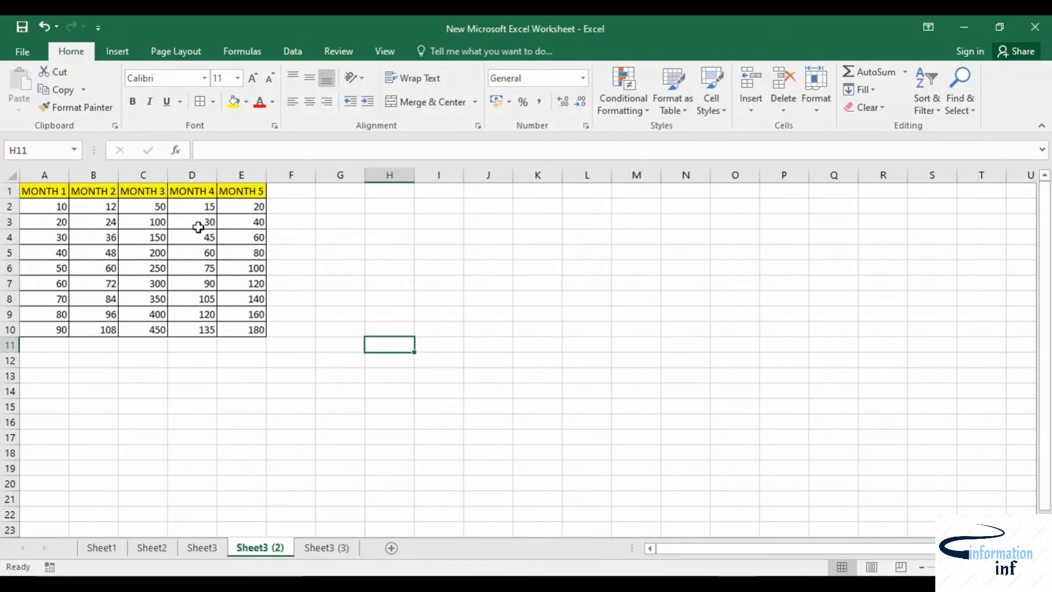
Step: Review the values on the Sheet3 (2), Sheet3 (3) and Sheet3 worksheets and move the Sheet3 tab after Sheet3 (3)
{"action": "left_click", "coordinate": [329, 548]}
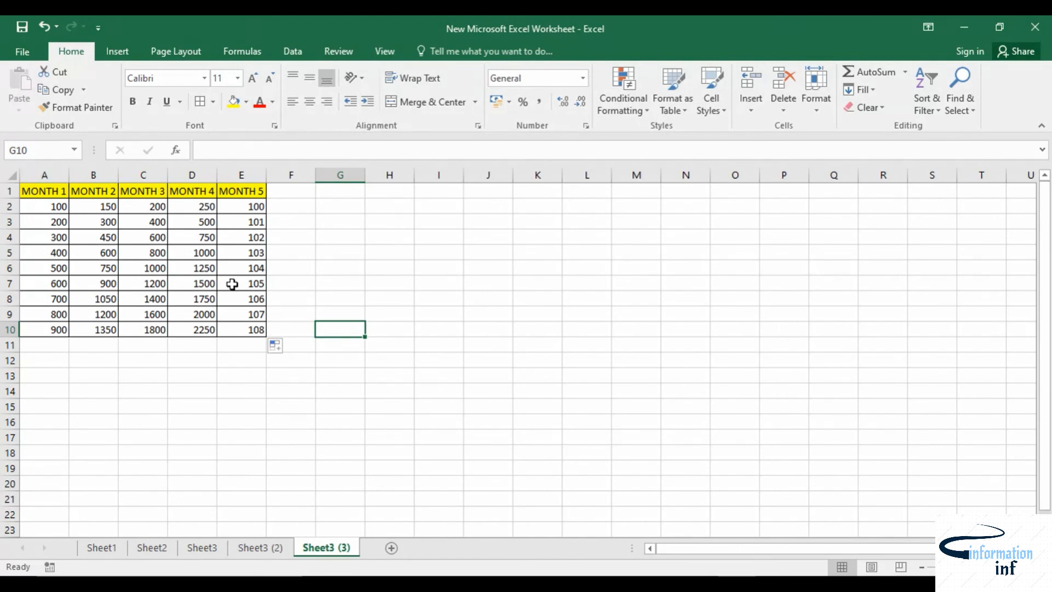
{"action": "left_click", "coordinate": [278, 550]}
{"action": "left_click", "coordinate": [305, 549]}
{"action": "left_click", "coordinate": [277, 549]}
{"action": "left_click", "coordinate": [323, 549]}
{"action": "left_click", "coordinate": [263, 549]}
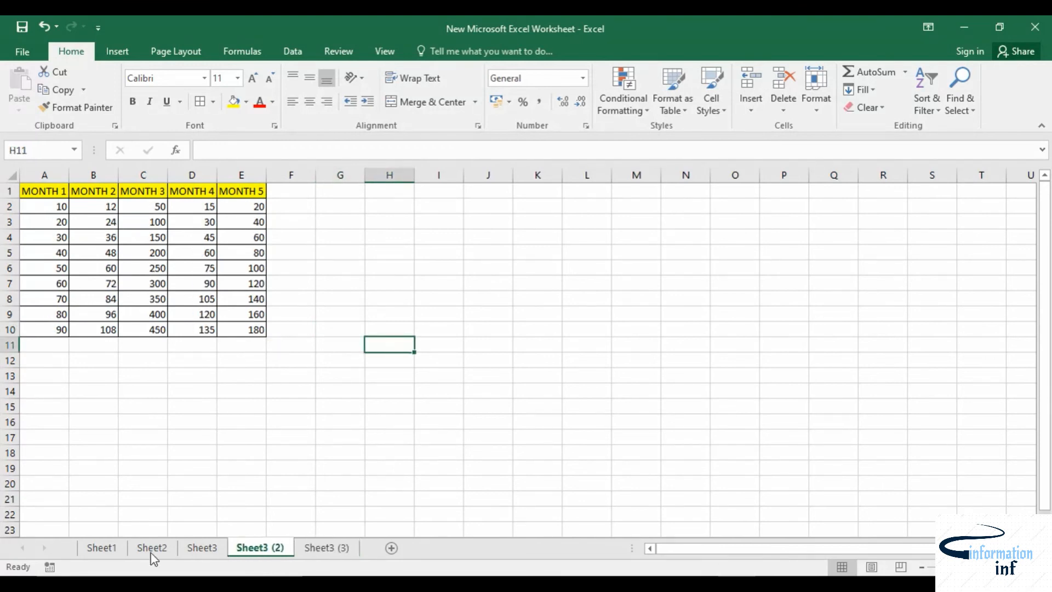
{"action": "left_click", "coordinate": [201, 549]}
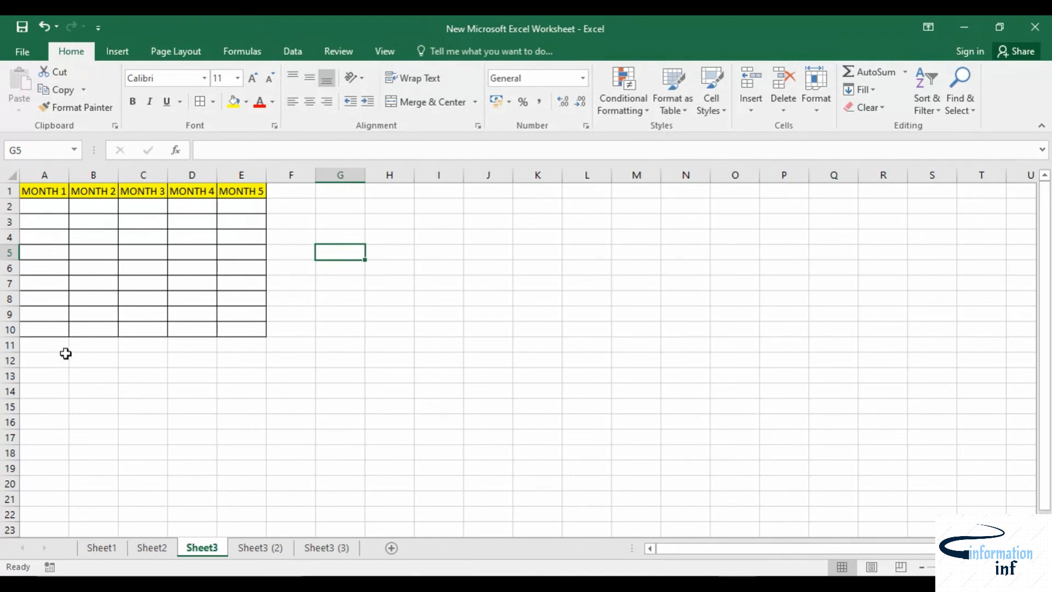
{"action": "left_click_drag", "start_coordinate": [285, 545], "coordinate": [366, 548]}
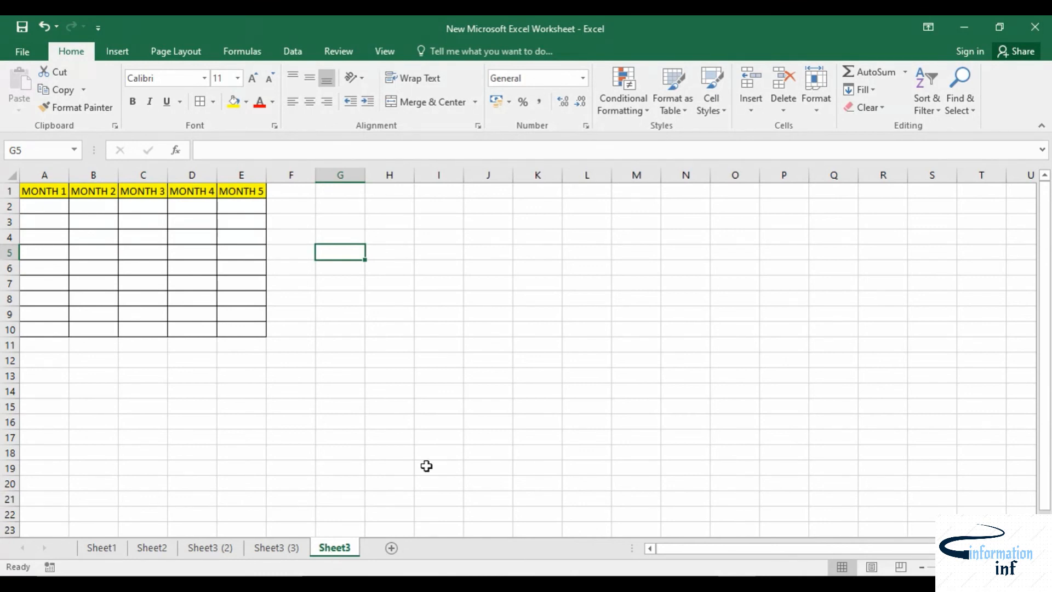
Step: In A2 of Sheet3, enter a formula adding A2 of Sheet3 (3) and A2 of Sheet3 (2)
{"action": "left_click", "coordinate": [45, 209]}
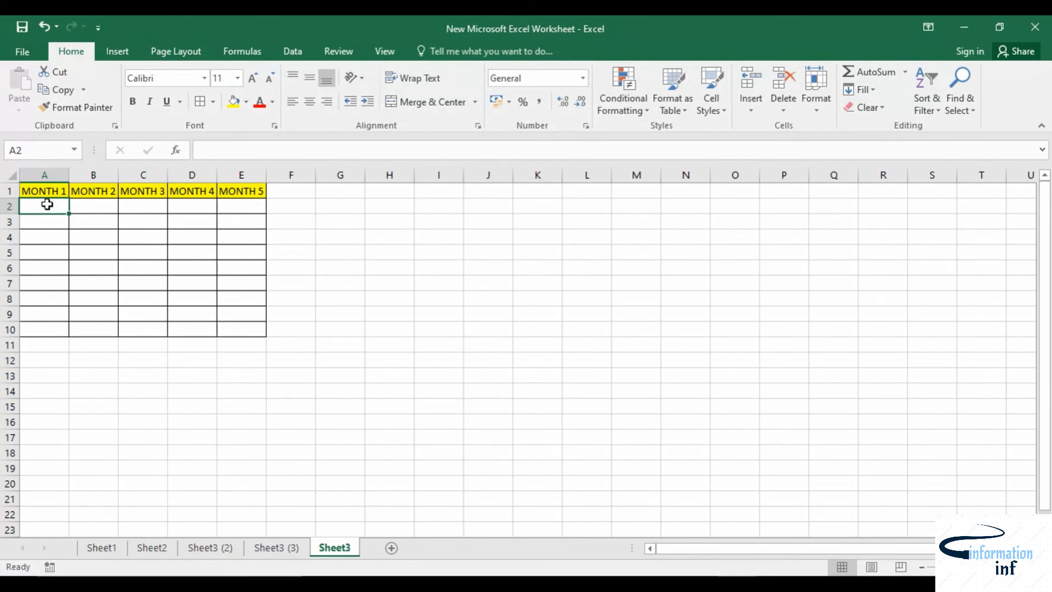
{"action": "type", "text": "="}
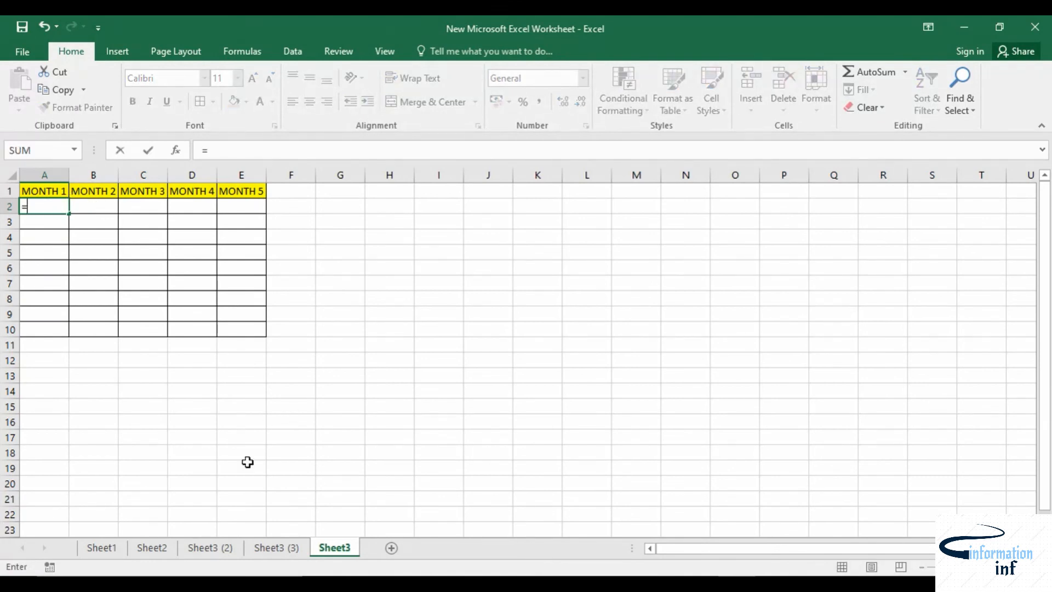
{"action": "left_click", "coordinate": [277, 547]}
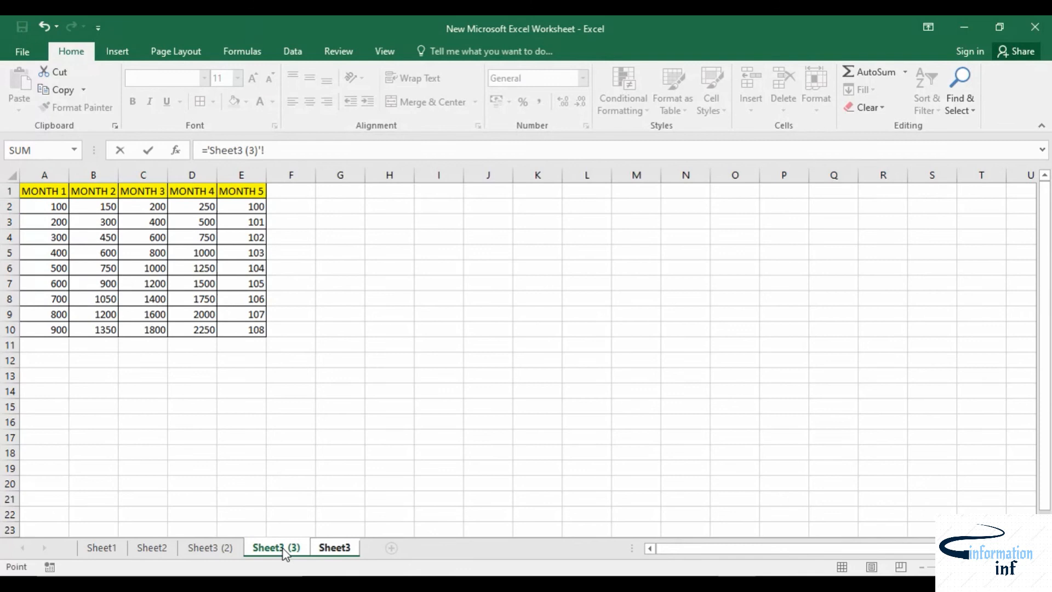
{"action": "left_click", "coordinate": [53, 206]}
{"action": "type", "text": "+"}
{"action": "left_click", "coordinate": [210, 547]}
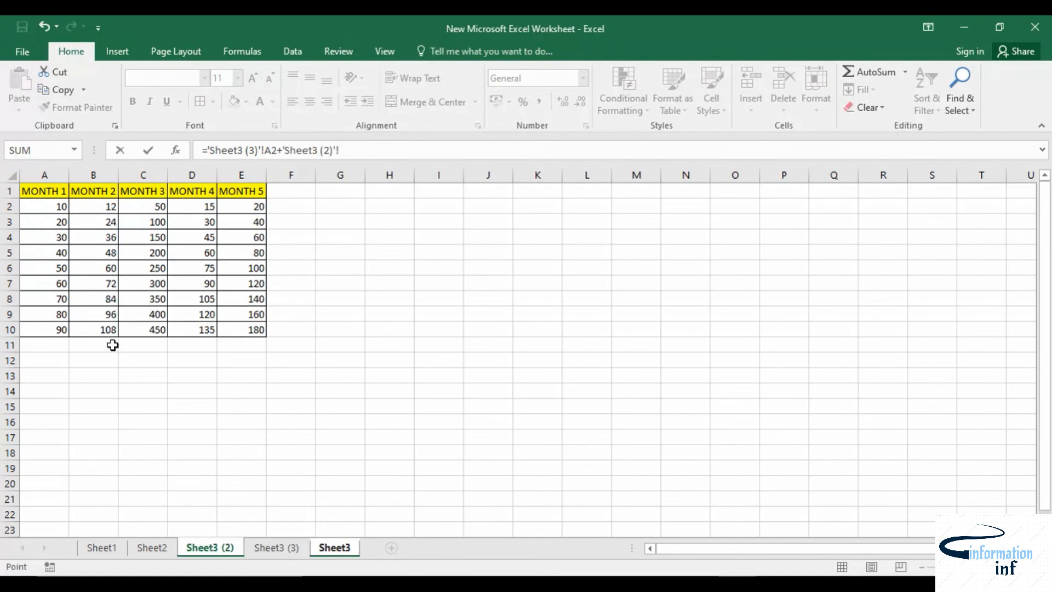
{"action": "left_click", "coordinate": [58, 206]}
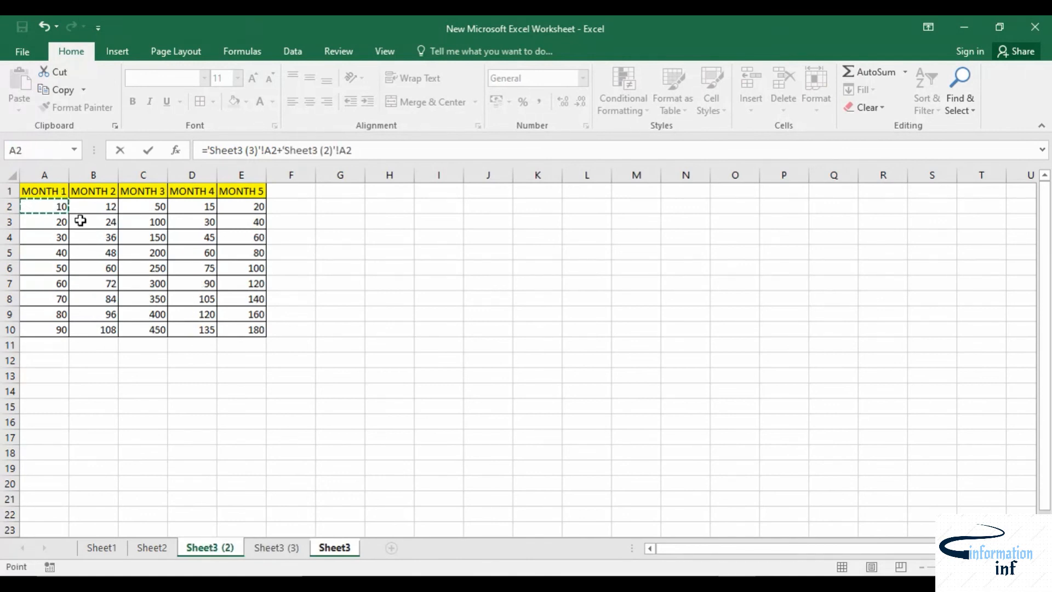
{"action": "key", "text": "Return"}
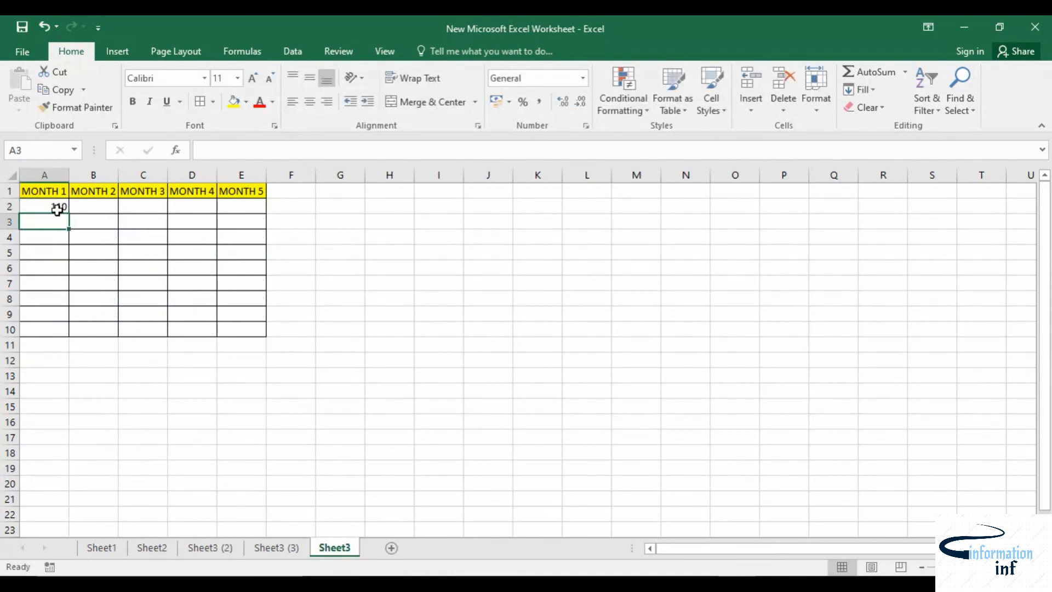
Step: Fill the A2 formula on Sheet3 down to A10 after checking the source sheets
{"action": "left_click", "coordinate": [213, 548]}
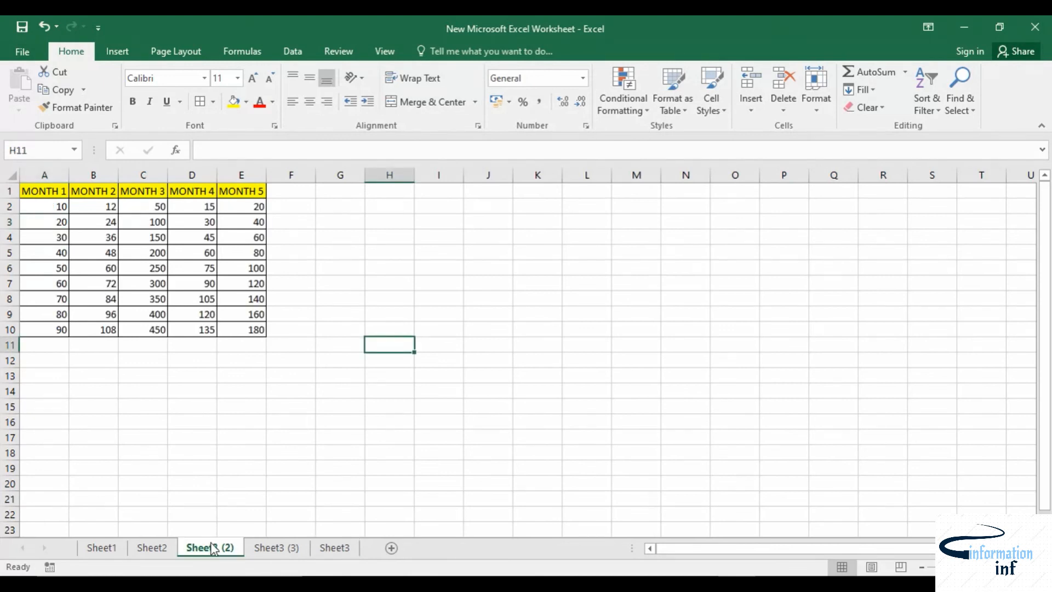
{"action": "left_click", "coordinate": [275, 549]}
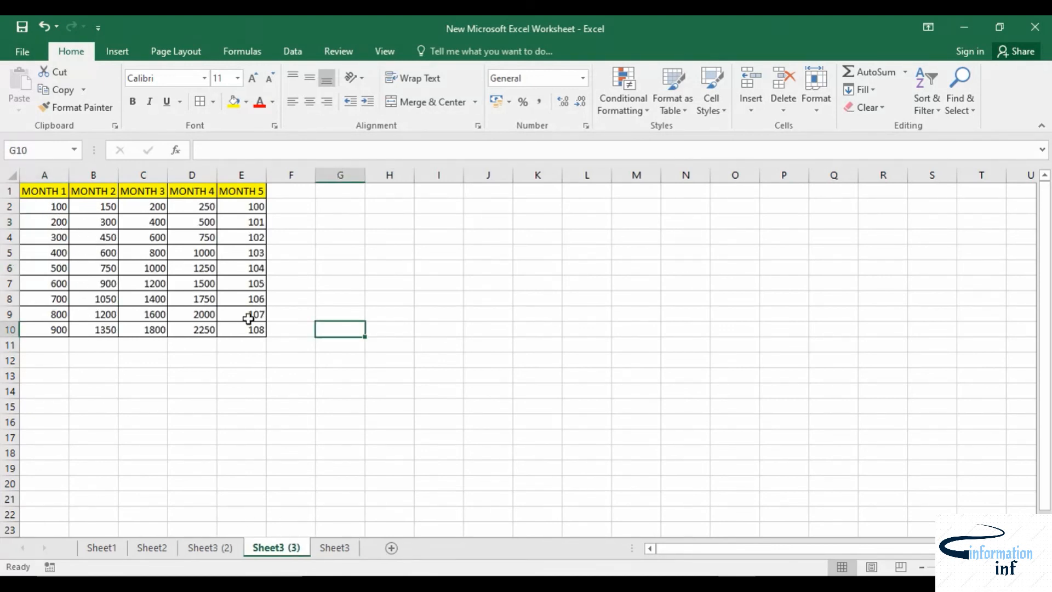
{"action": "left_click", "coordinate": [337, 549]}
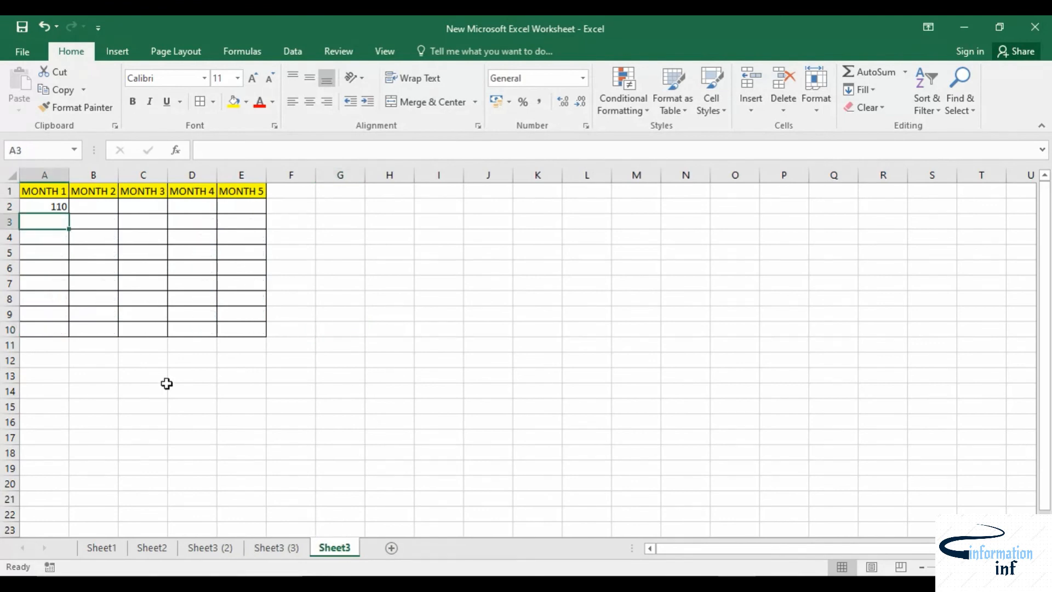
{"action": "left_click", "coordinate": [51, 206]}
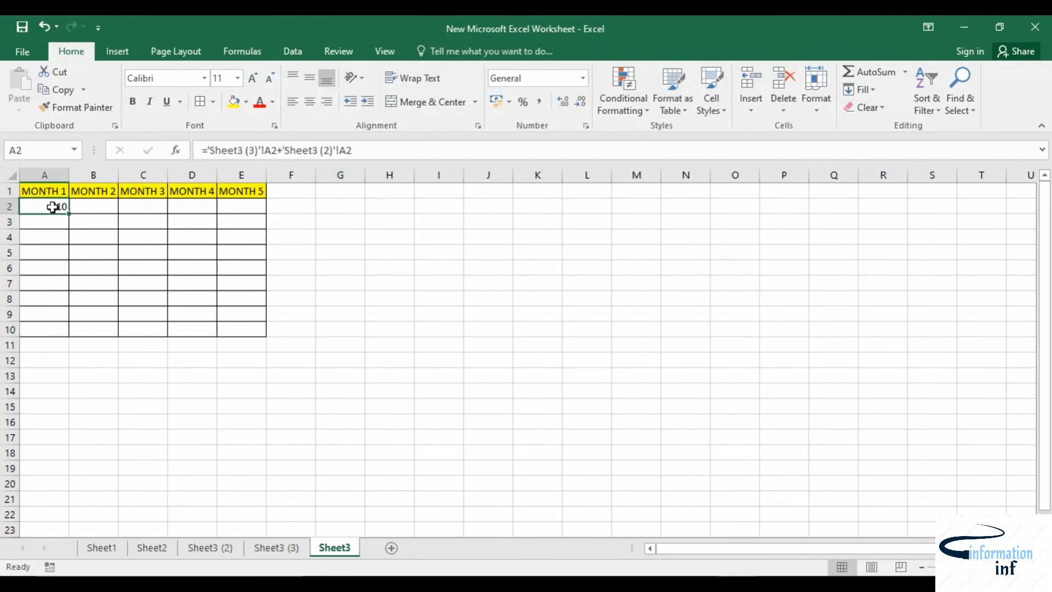
{"action": "left_click_drag", "start_coordinate": [69, 214], "coordinate": [52, 332]}
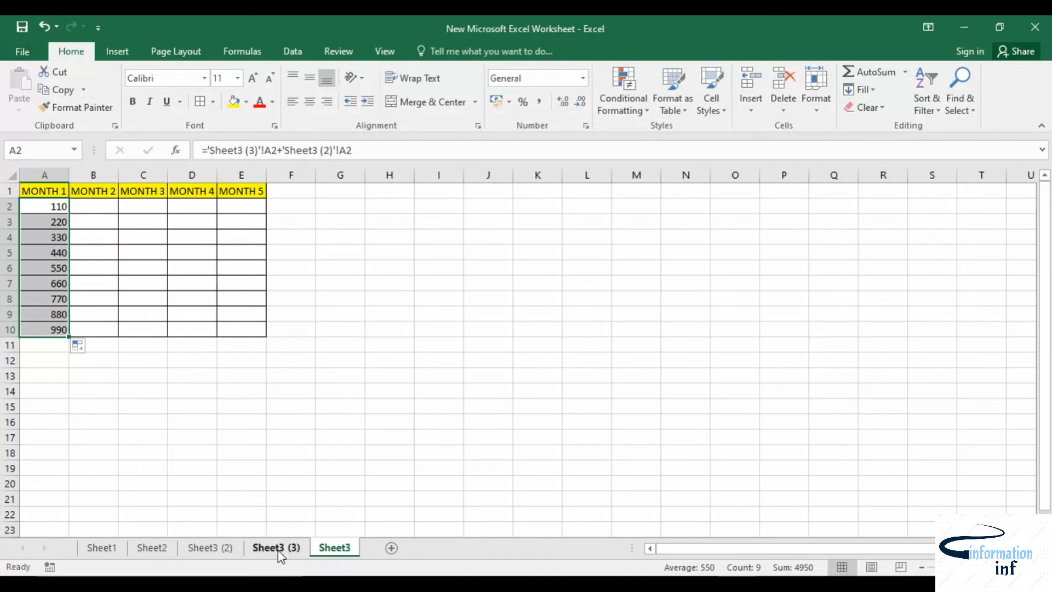
Step: Fill the A2 formula on Sheet3 across to E2
{"action": "left_click", "coordinate": [255, 553]}
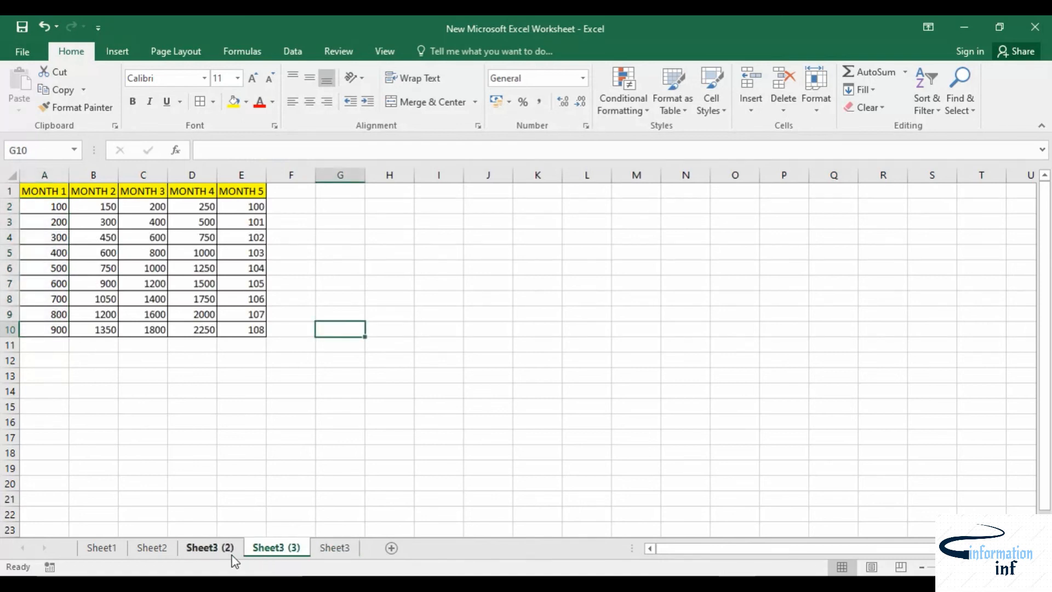
{"action": "left_click", "coordinate": [196, 546]}
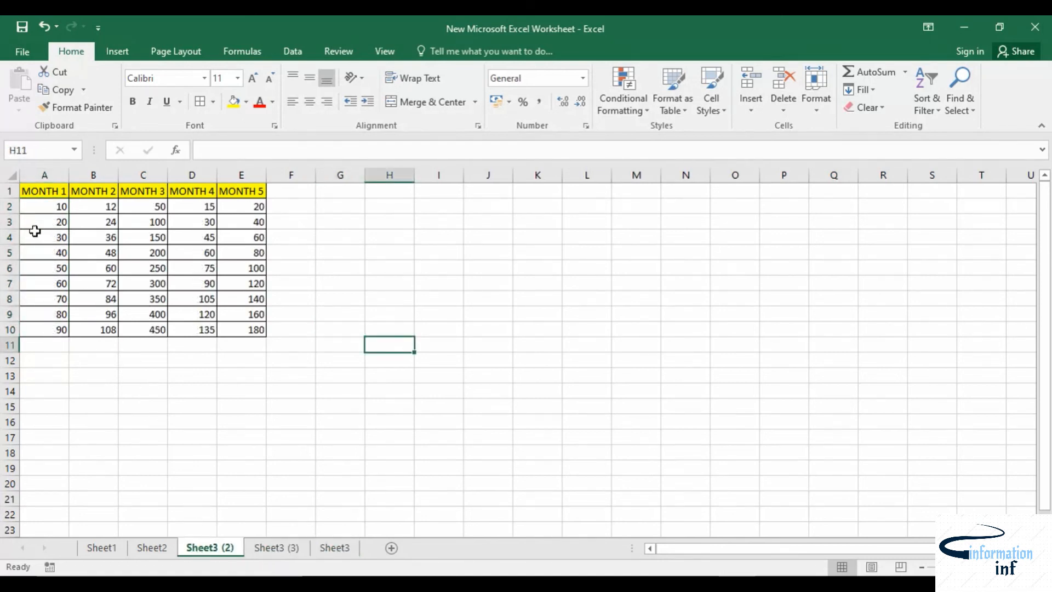
{"action": "left_click", "coordinate": [292, 545]}
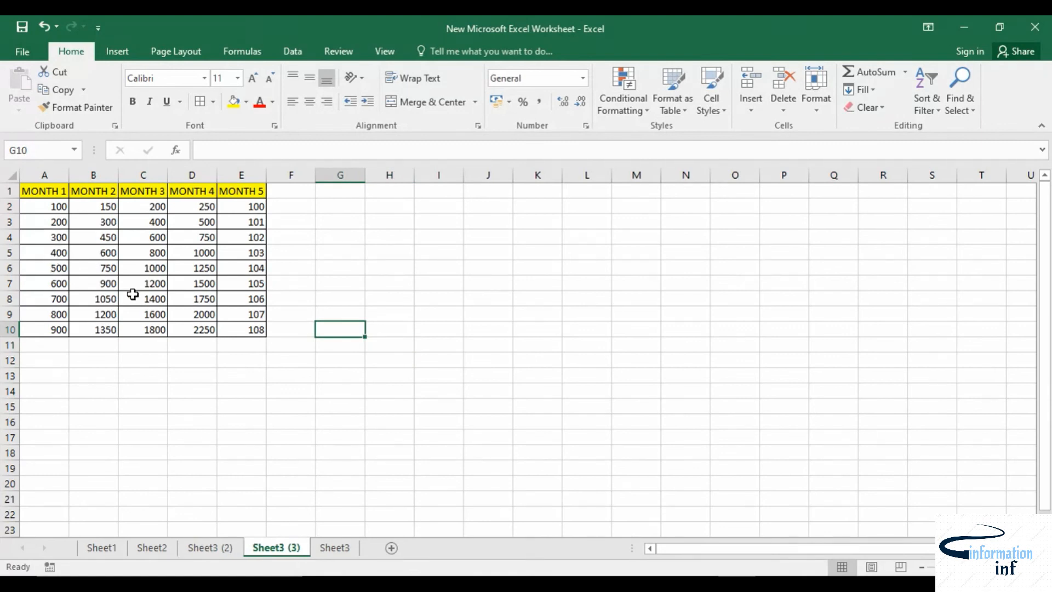
{"action": "left_click", "coordinate": [332, 549]}
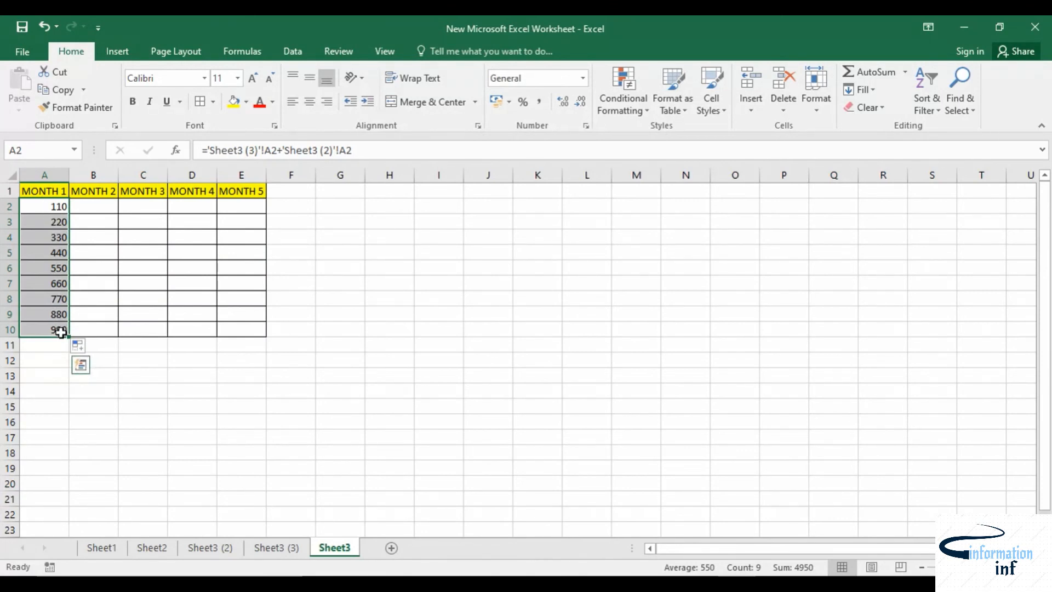
{"action": "left_click", "coordinate": [52, 206]}
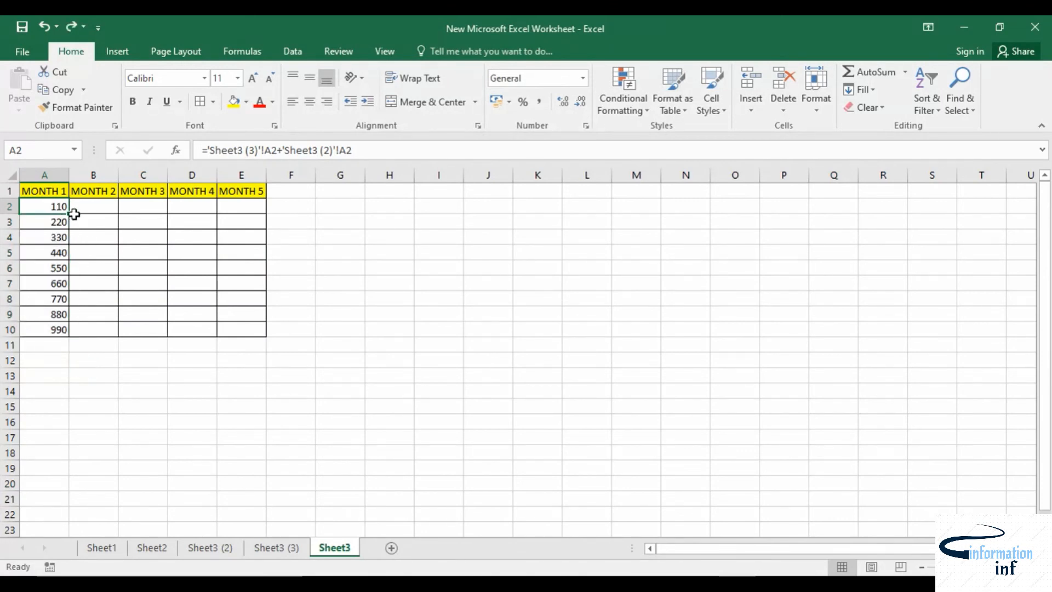
{"action": "left_click_drag", "start_coordinate": [68, 212], "coordinate": [255, 219]}
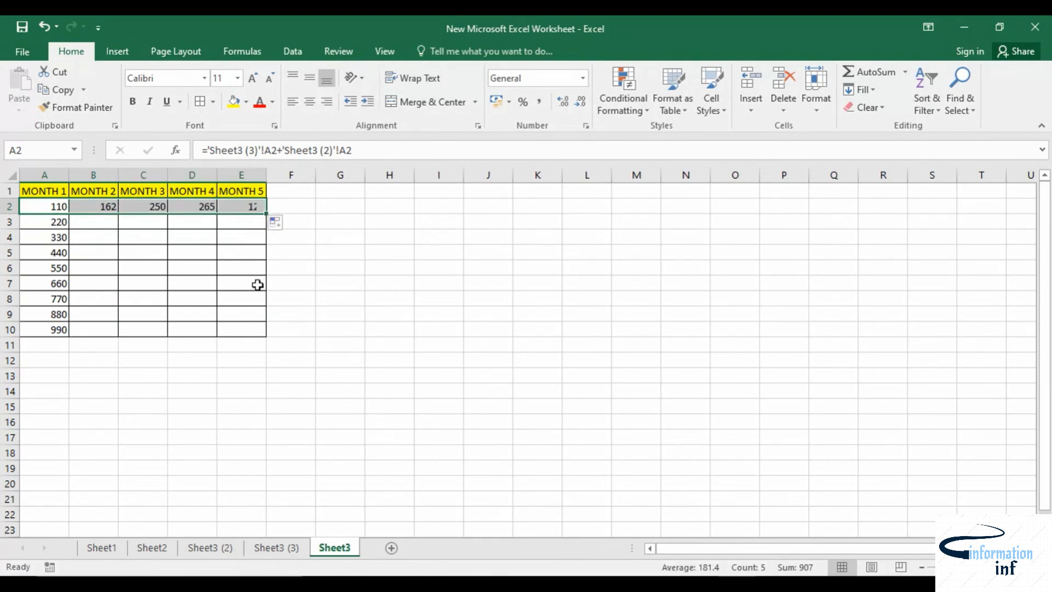
{"action": "left_click", "coordinate": [438, 329]}
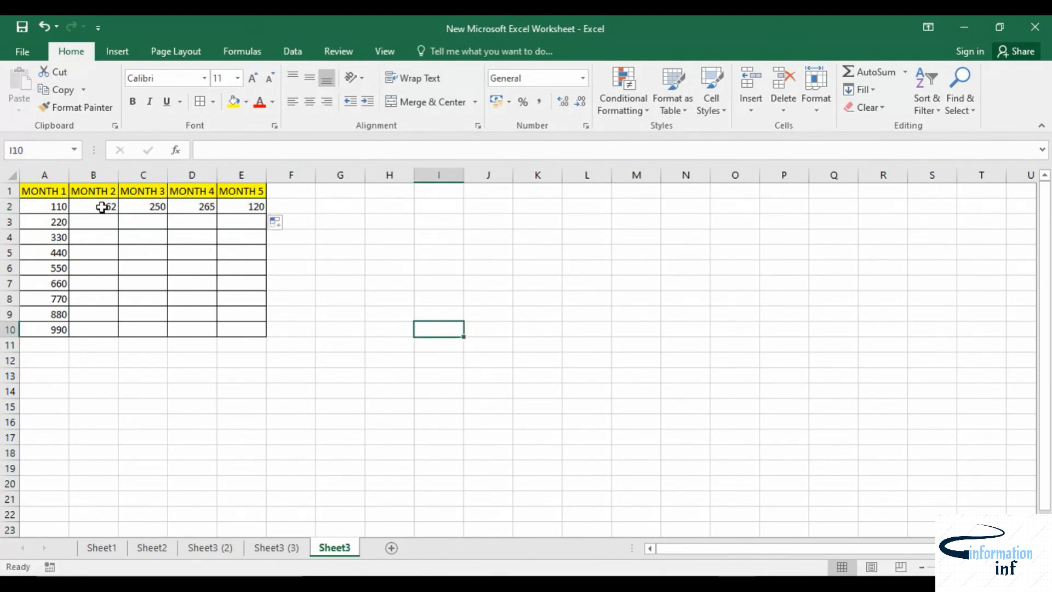
Step: Fill the B2 and C2 formulas down to row 10
{"action": "left_click", "coordinate": [98, 206]}
{"action": "left_click", "coordinate": [278, 548]}
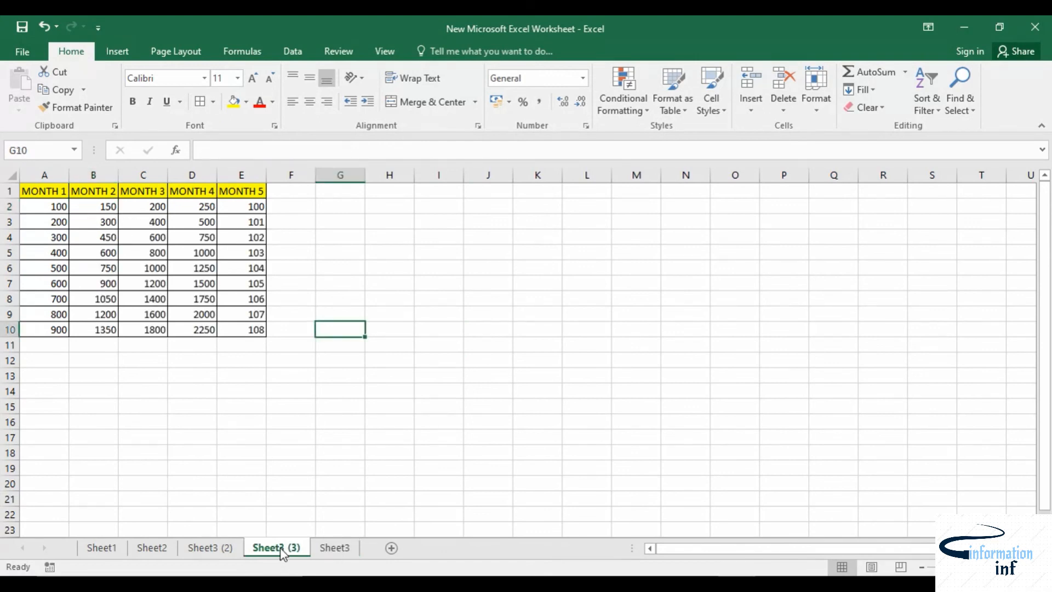
{"action": "left_click", "coordinate": [210, 548]}
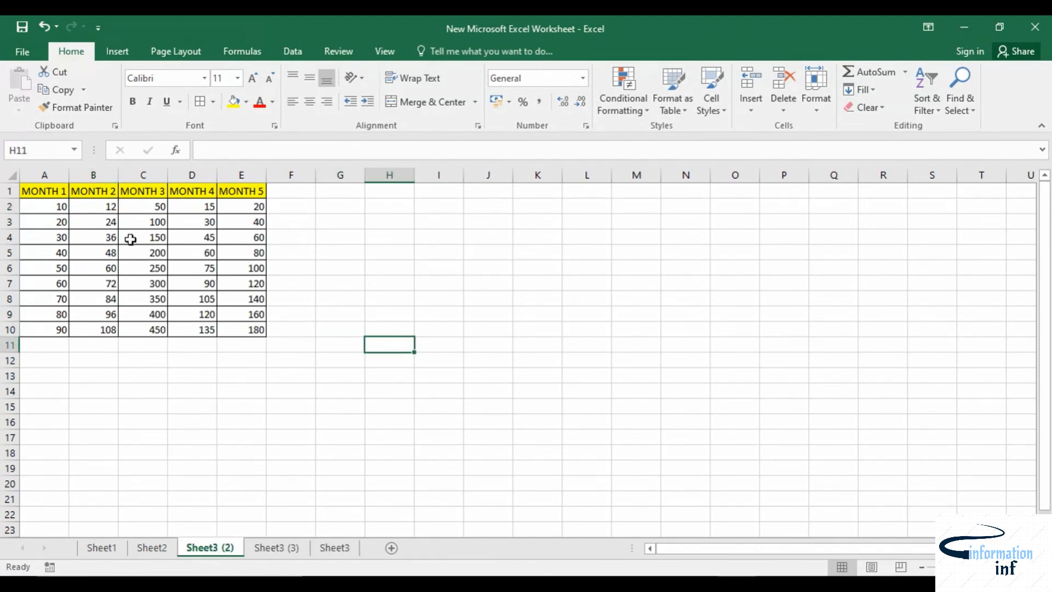
{"action": "left_click", "coordinate": [335, 549]}
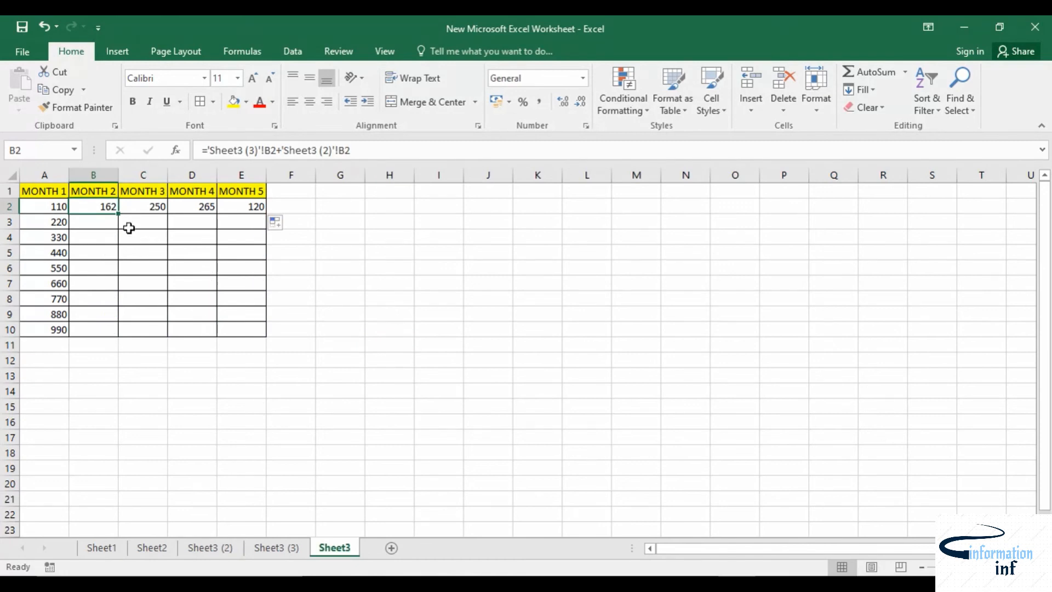
{"action": "left_click_drag", "start_coordinate": [117, 212], "coordinate": [115, 333]}
{"action": "left_click", "coordinate": [157, 207]}
{"action": "left_click_drag", "start_coordinate": [167, 213], "coordinate": [158, 335]}
Step: Fill the D2 and E2 formulas down to row 10
{"action": "left_click", "coordinate": [207, 207]}
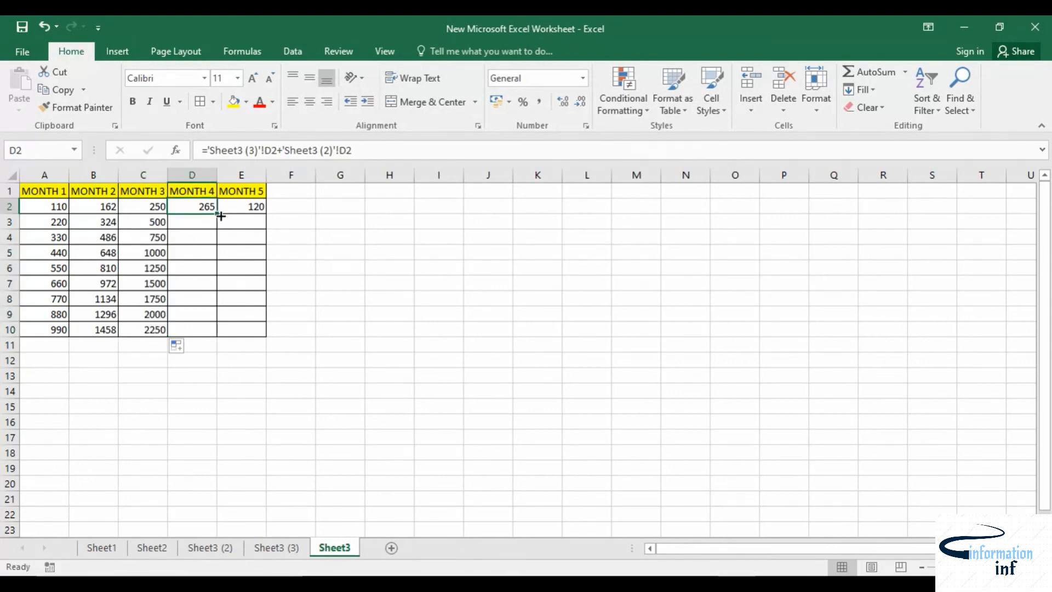
{"action": "left_click_drag", "start_coordinate": [218, 216], "coordinate": [204, 332]}
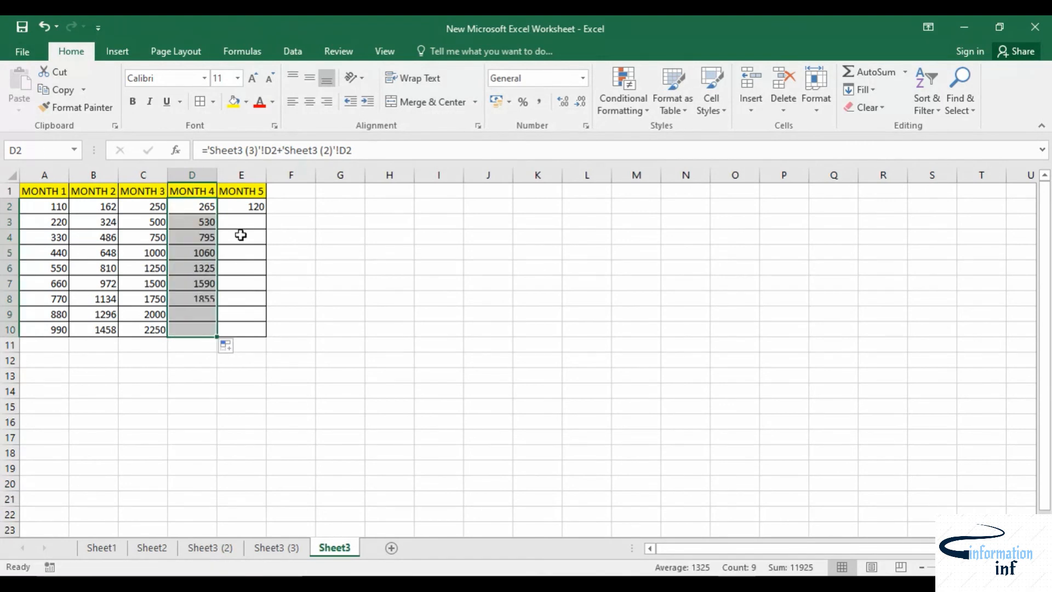
{"action": "left_click", "coordinate": [251, 209]}
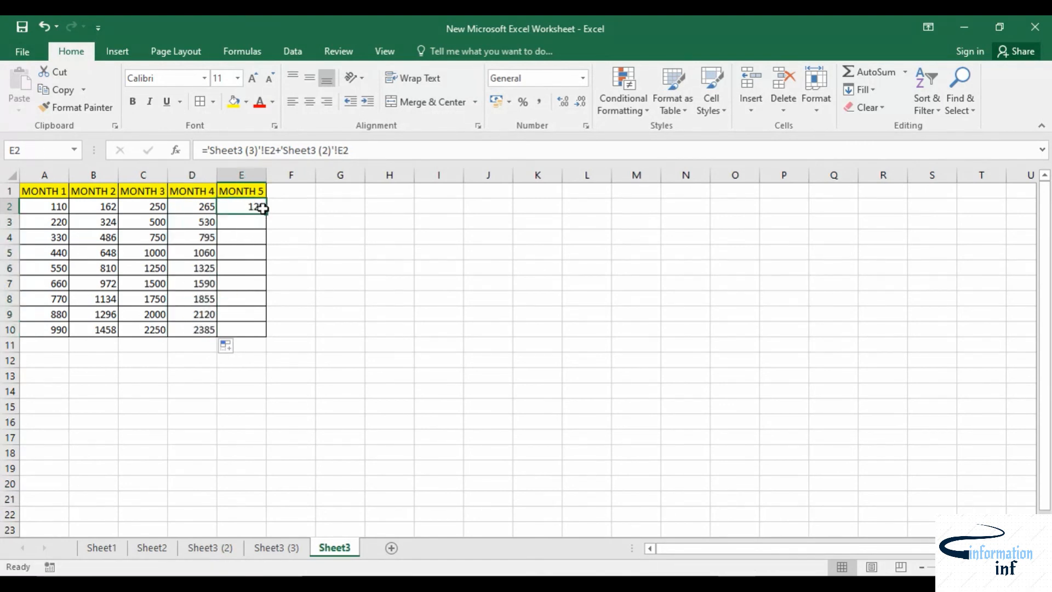
{"action": "left_click_drag", "start_coordinate": [264, 216], "coordinate": [265, 336]}
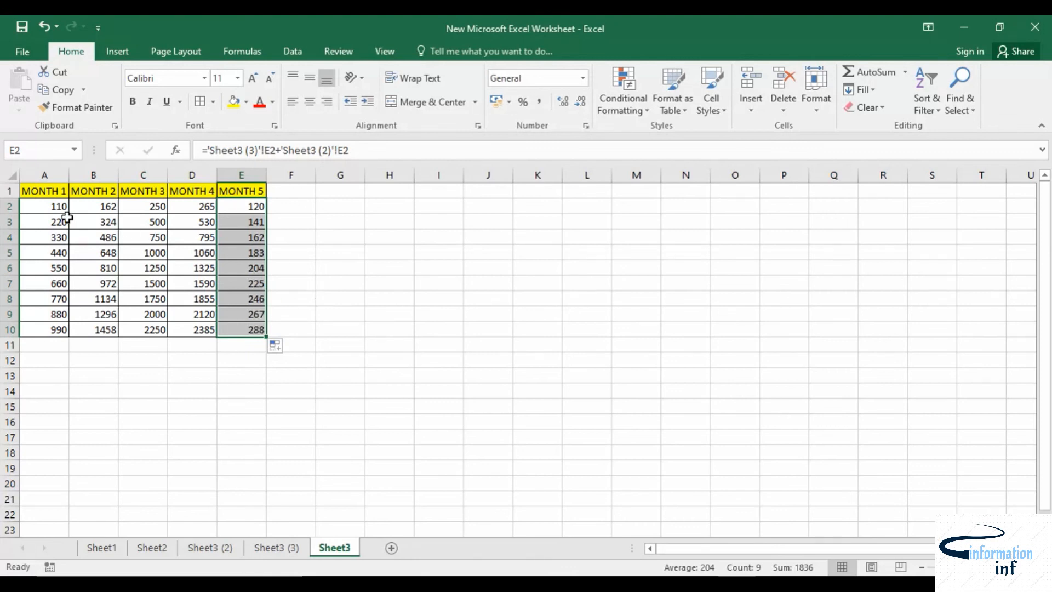
{"action": "left_click", "coordinate": [488, 499]}
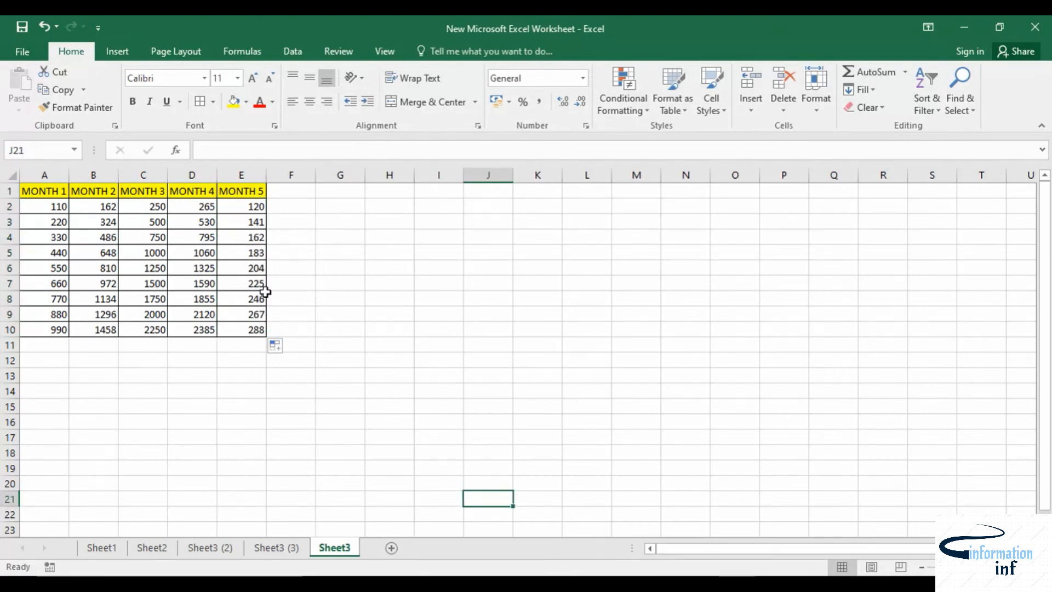
Step: Compare the E10 result on Sheet3 with the E10 values on Sheet3 (3) and Sheet3 (2)
{"action": "left_click", "coordinate": [292, 559]}
{"action": "left_click", "coordinate": [225, 556]}
{"action": "left_click", "coordinate": [270, 555]}
{"action": "left_click", "coordinate": [328, 554]}
{"action": "left_click", "coordinate": [255, 329]}
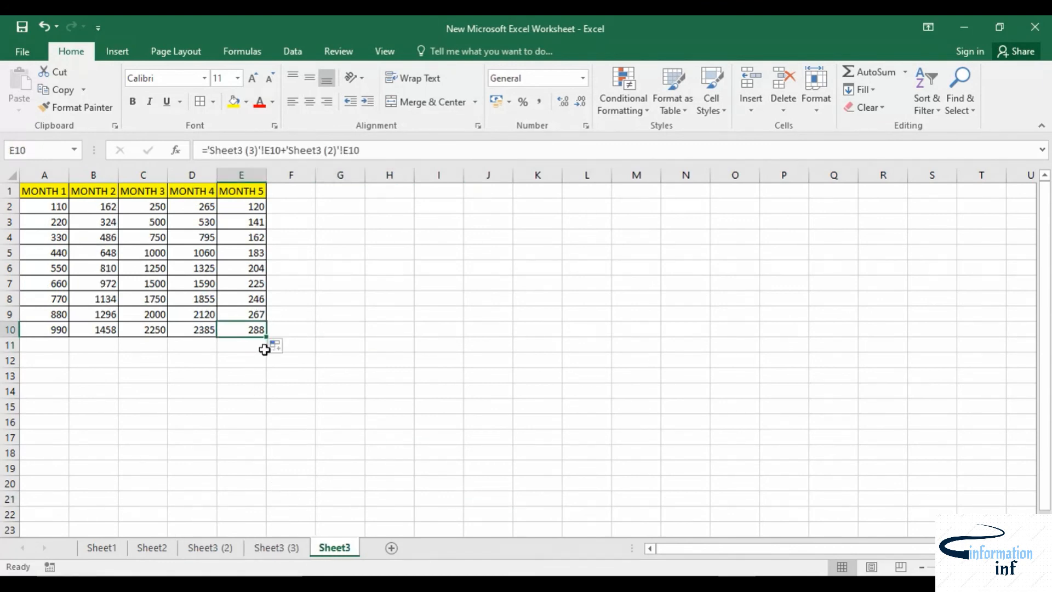
{"action": "left_click", "coordinate": [273, 548]}
{"action": "left_click", "coordinate": [210, 548]}
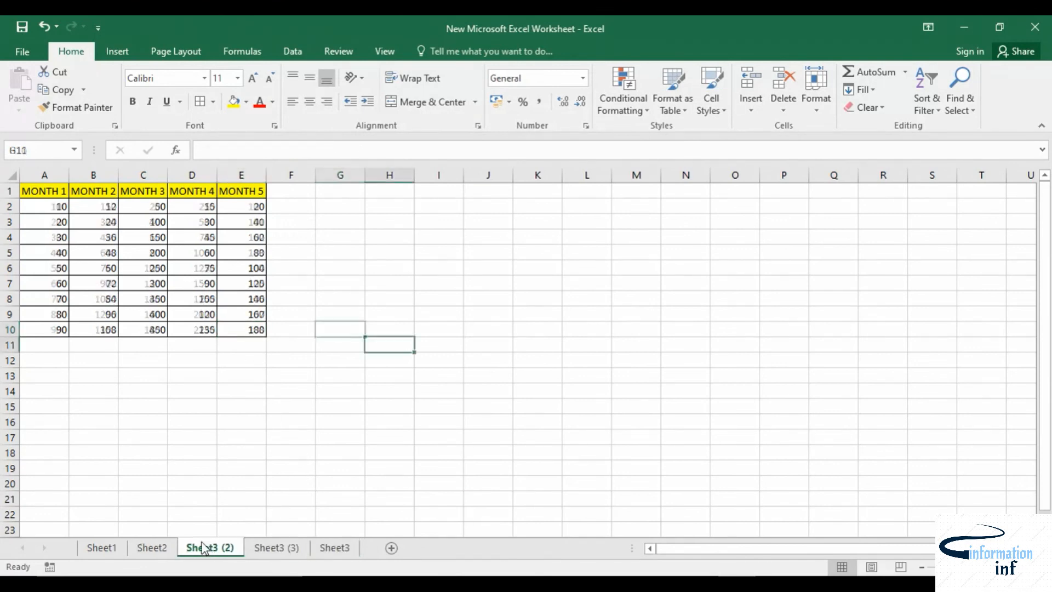
{"action": "left_click", "coordinate": [282, 550]}
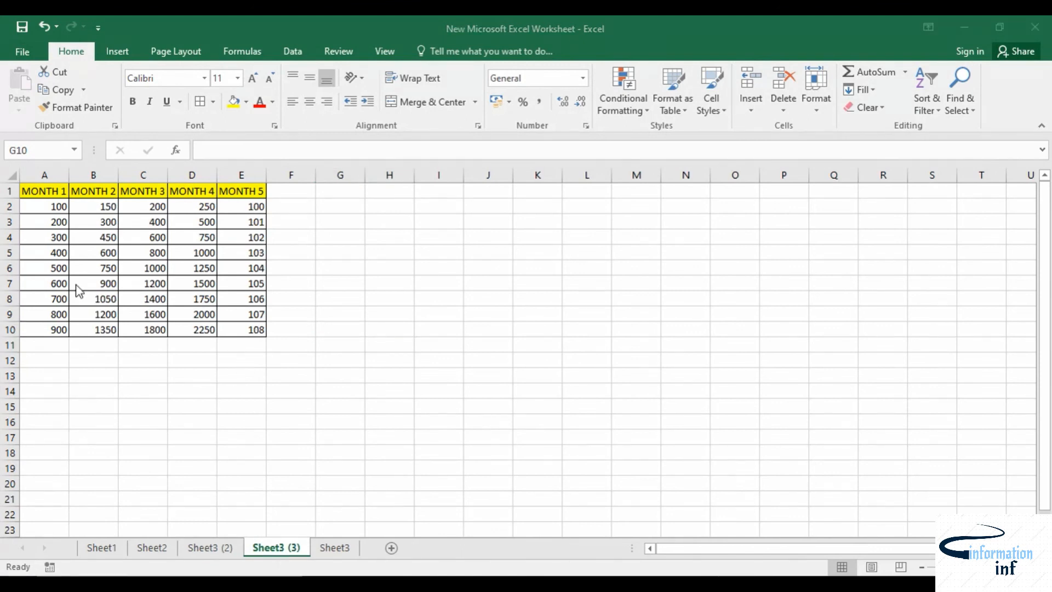
Step: Open Calculator, compute 108 + 180 to verify the sum, and close it
{"action": "key", "text": "super"}
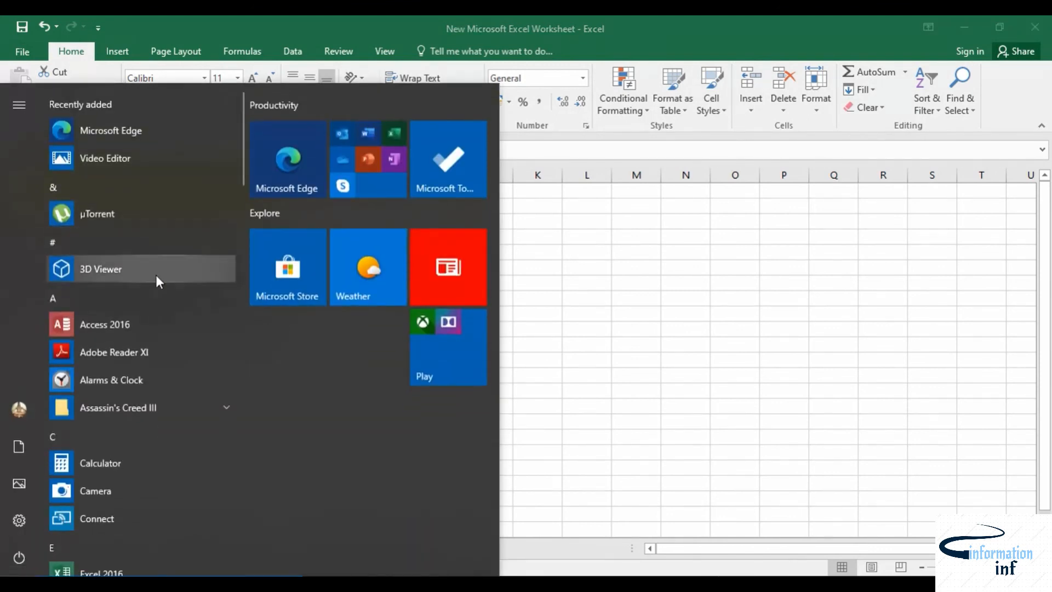
{"action": "left_click", "coordinate": [100, 462]}
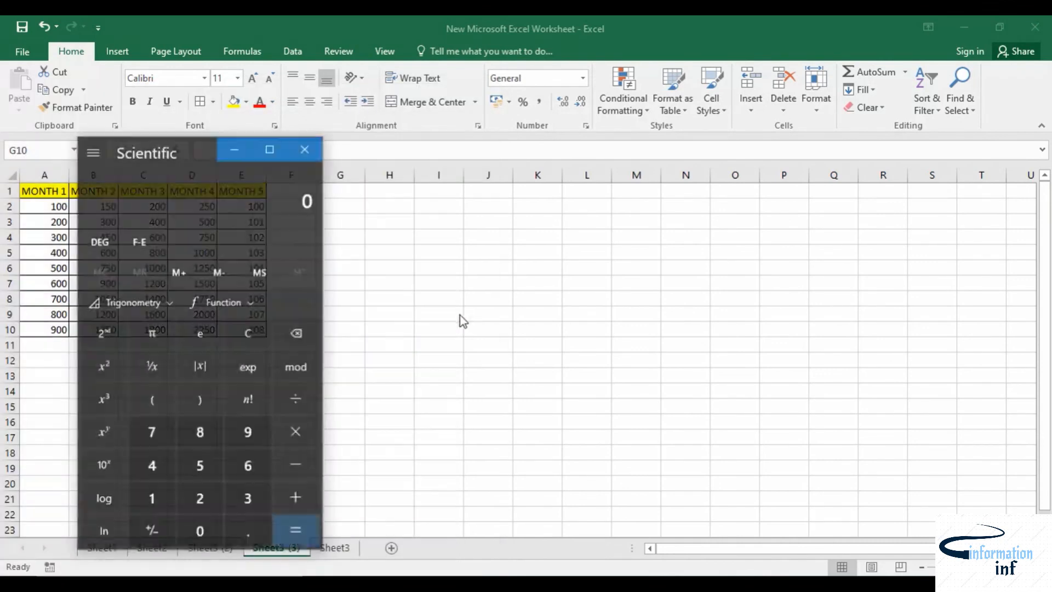
{"action": "type", "text": "108 + 180 ="}
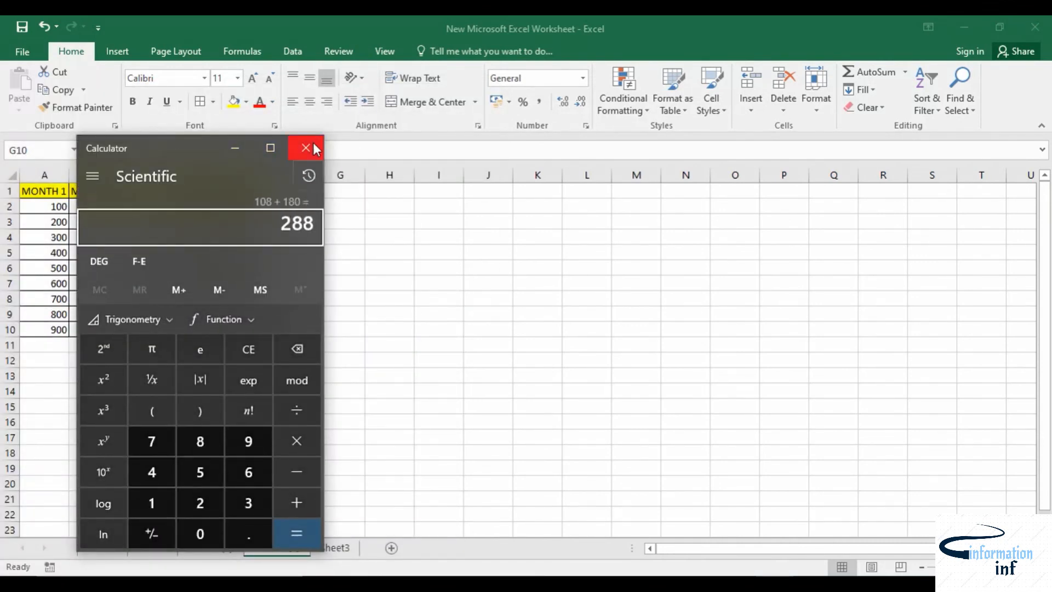
{"action": "left_click", "coordinate": [306, 147]}
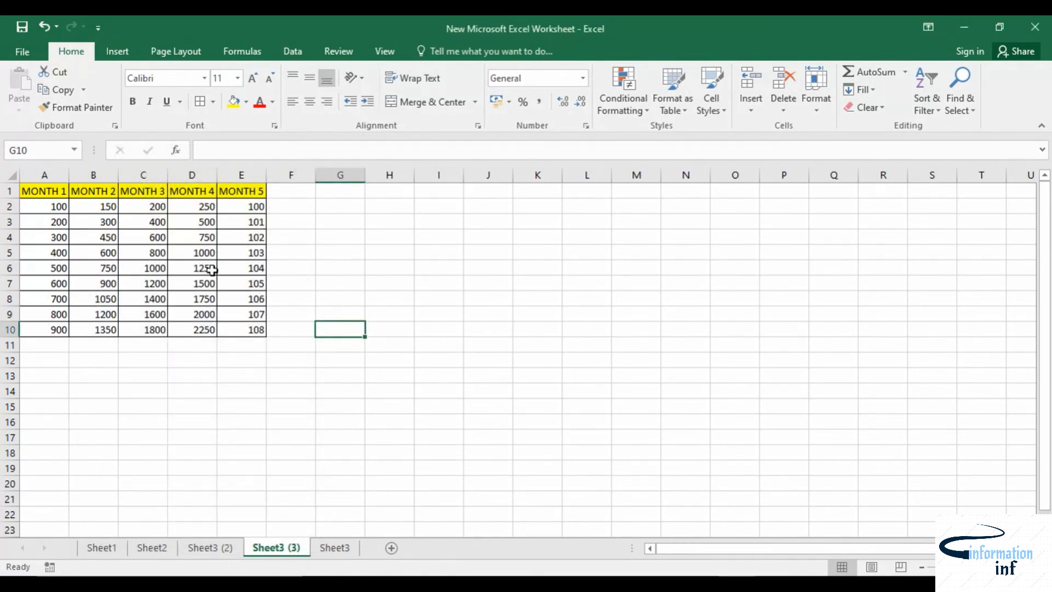